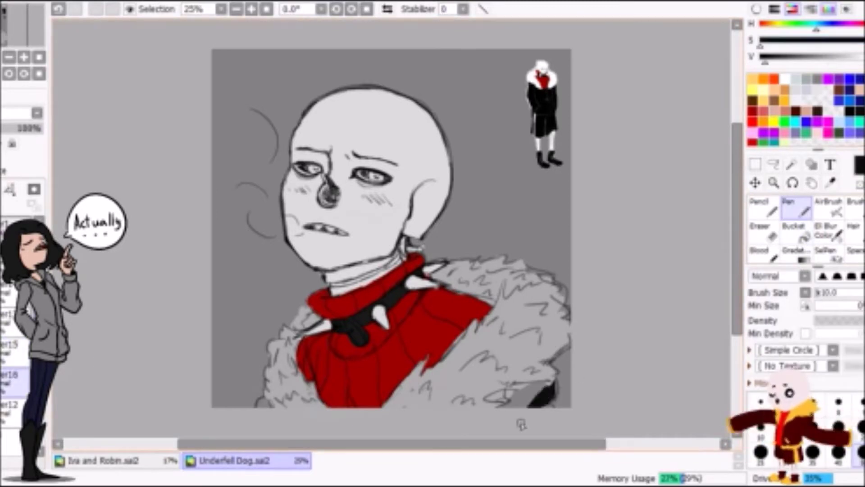
Finish the flat colours with bright red irises and a black coat, and remove the sketched blush and breath lines.
left_click(370, 177)
key("x")
left_click(341, 327)
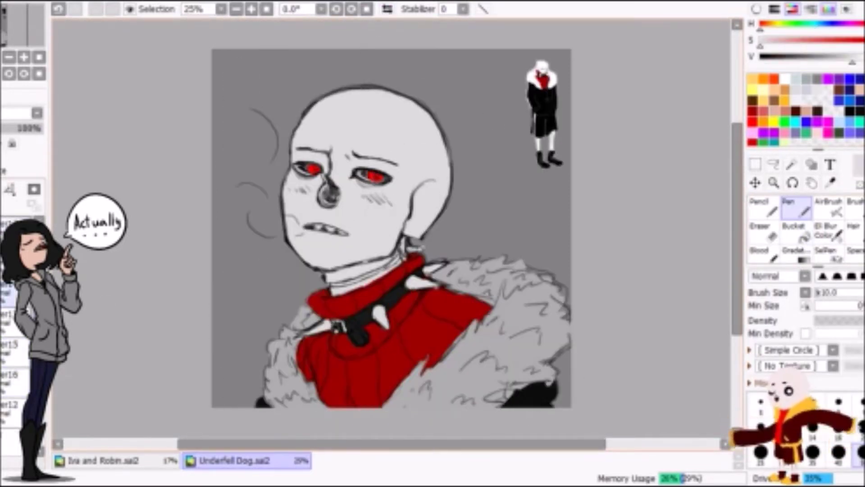
key("h")
key("h")
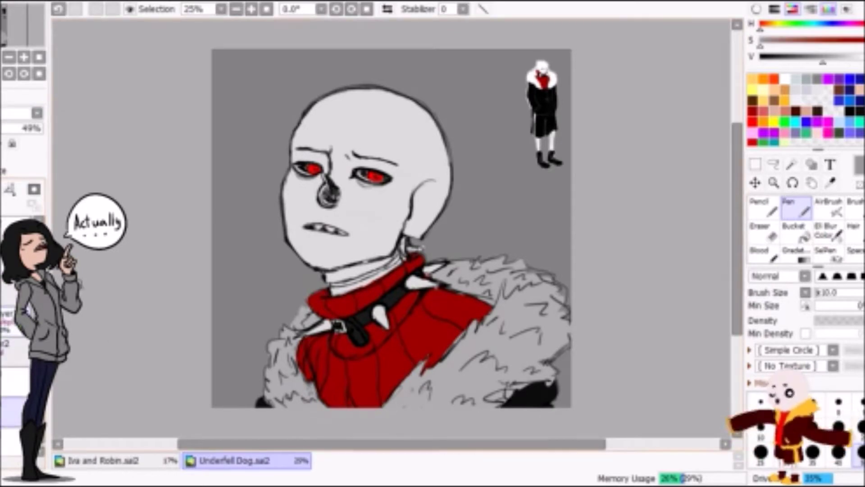
Fill the background with dark red and shade the neck and ear area in red at 50% layer opacity.
left_click(239, 135)
key("h")
key("h")
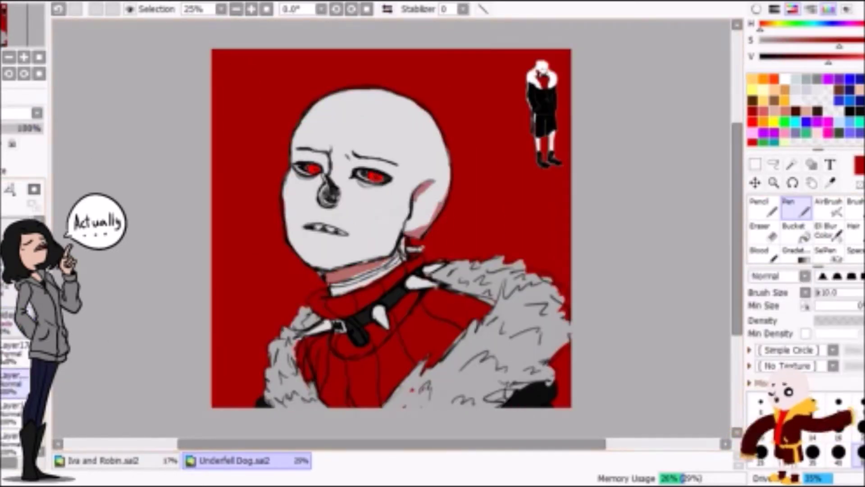
key("h")
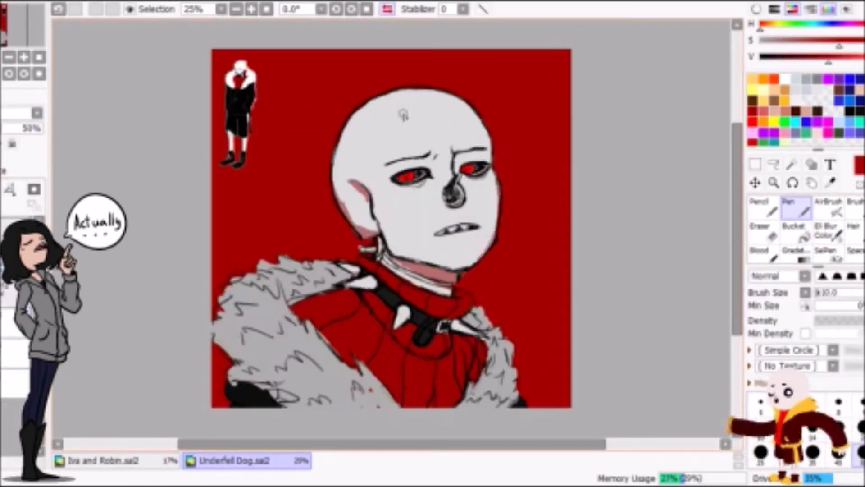
Fill the background with a diagonal gradient running from dark purple through pink to white.
left_click(797, 255)
left_click_drag(550, 59, 421, 342)
left_click(763, 133)
left_click(752, 133)
left_click(785, 122)
left_click(774, 79)
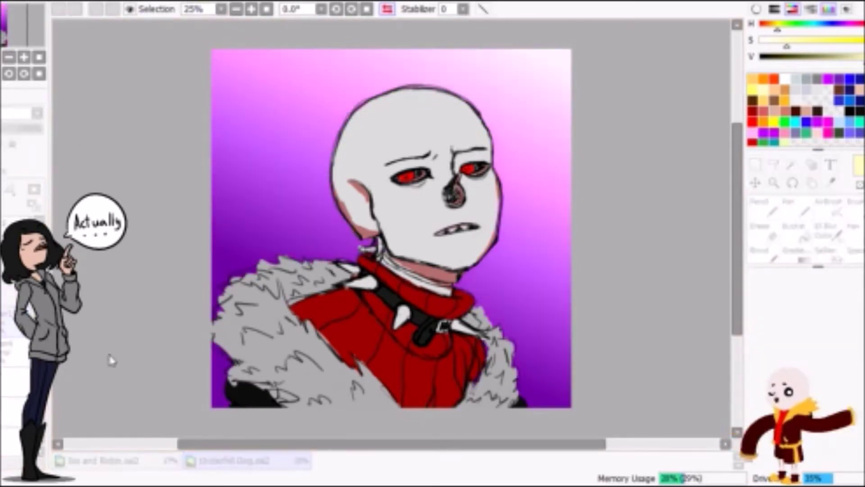
Blend the background gradient and fill the whole character with a light purple tint.
key("h")
key("alt")
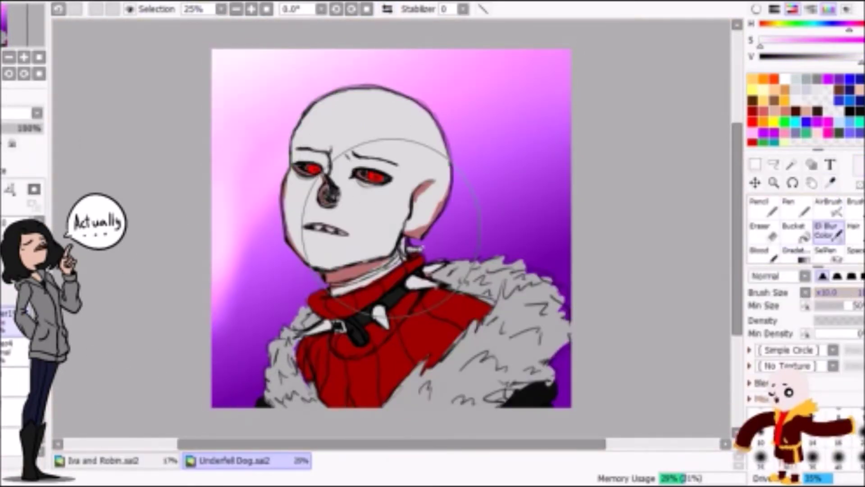
key("h")
key("alt")
key("f")
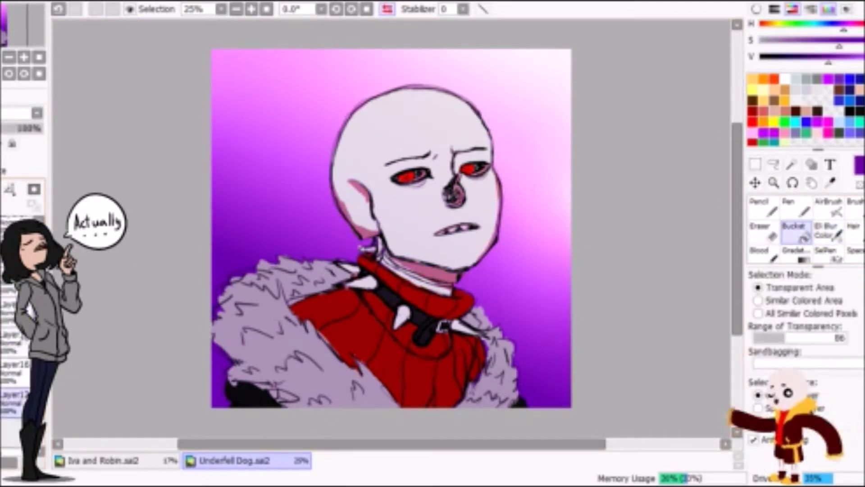
Shade the fur trim on both shoulders with dark red at 50% layer opacity.
key("n")
left_click(292, 297, "alt")
key("h")
mouse_move(541, 307)
left_mouse_down()
mouse_move(500, 396)
mouse_move(460, 387)
left_mouse_up()
key("h")
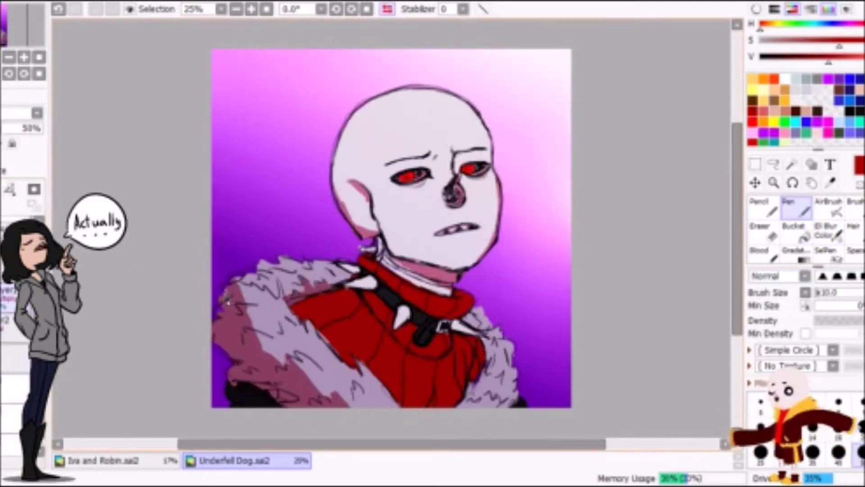
key("h")
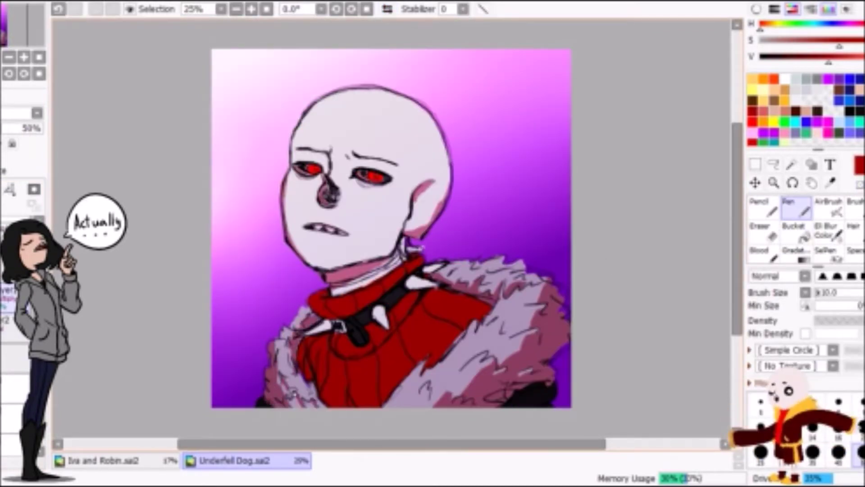
key("n")
key("h")
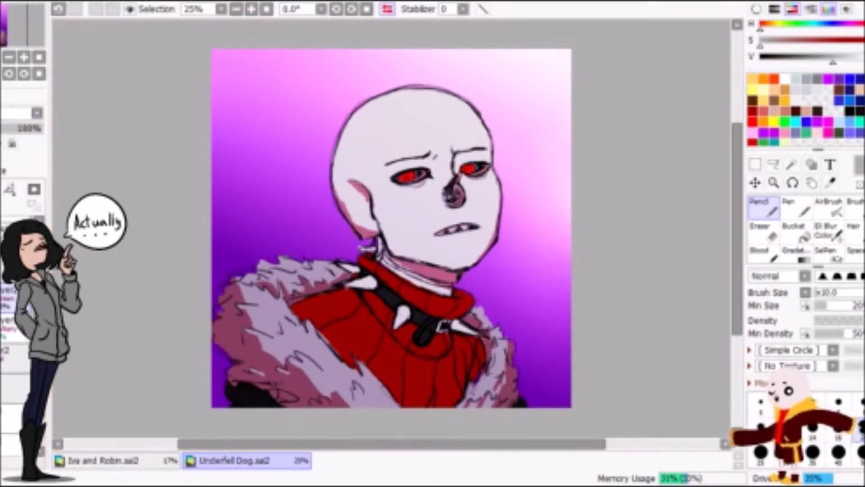
Try a bright purple rim along the outline of the head on its lit side.
key("n")
key("h")
key("h")
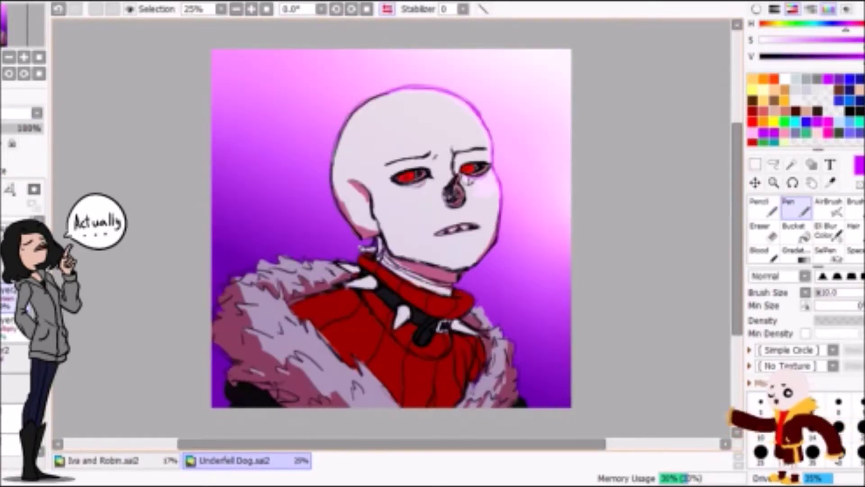
Paint dark red shadows around the eyes and brows and beneath the lower lip with the Pen.
key("h")
key("x")
left_click_drag(315, 168, 392, 180)
key("h")
key("h")
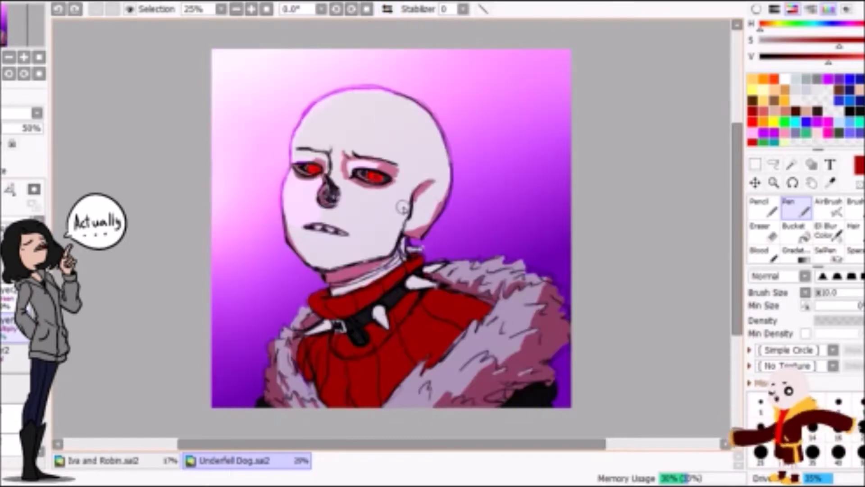
left_click_drag(332, 242, 317, 242)
left_click(828, 231)
key("h")
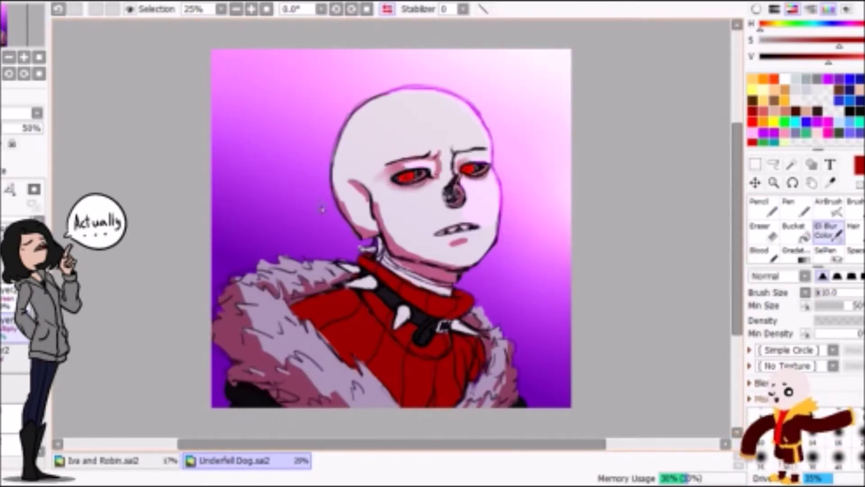
Add a soft red blush to both cheeks on a separate layer with the El Blur Color brush.
key("h")
key("n")
key("h")
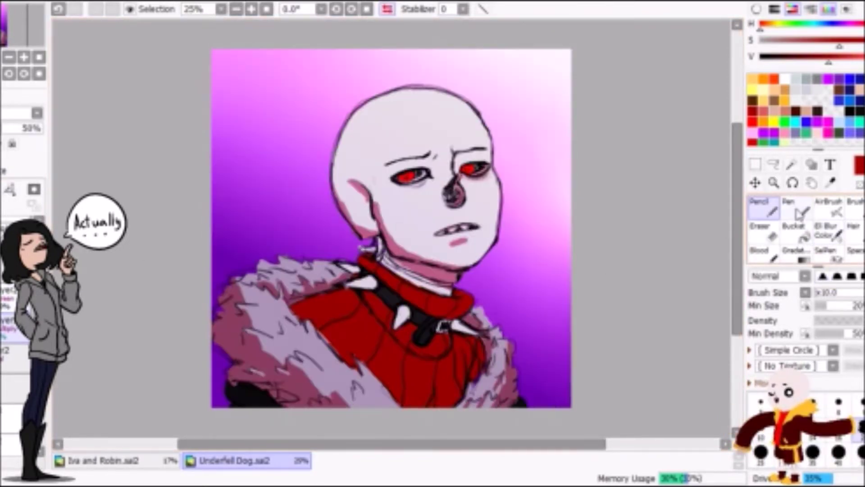
left_click(828, 230)
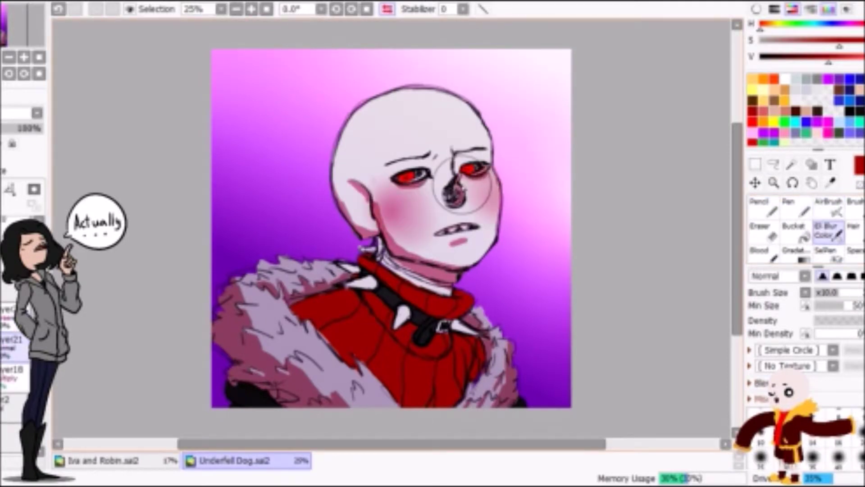
Shift the purple background and tint to blue-violet and set the blush layer's opacity to 70%.
key("ctrl+u")
mouse_move(149, 356)
left_mouse_down()
mouse_move(194, 363)
mouse_move(106, 398)
mouse_move(83, 352)
mouse_move(225, 353)
mouse_move(83, 351)
left_mouse_up()
key("Return")
left_click(3, 172)
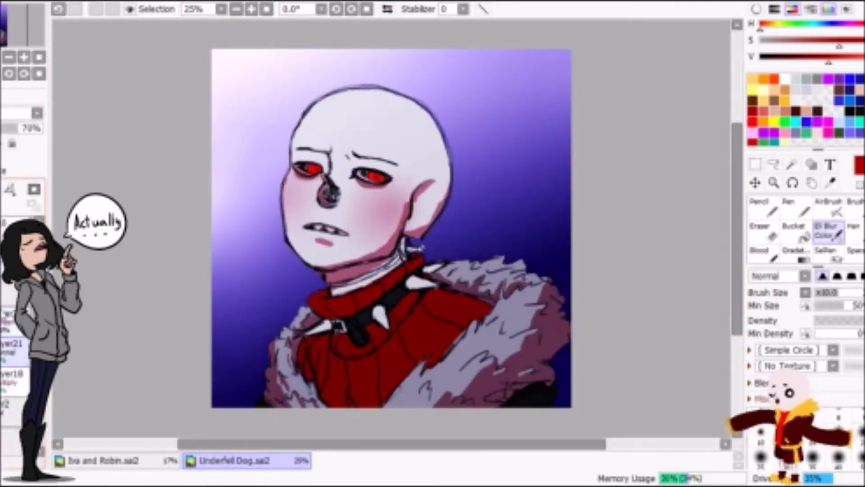
Paint soft white breath clouds in front of the face with the Smoke brush.
mouse_move(270, 212)
left_mouse_down()
mouse_move(251, 193)
mouse_move(263, 185)
left_mouse_up()
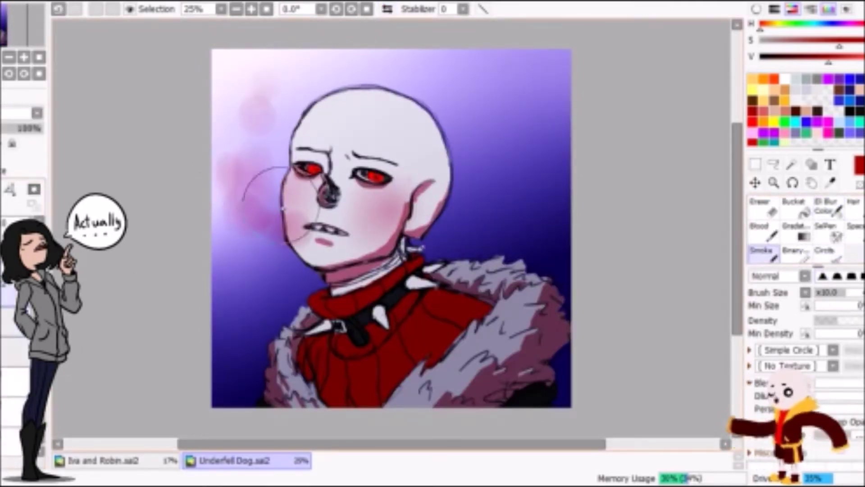
key("h")
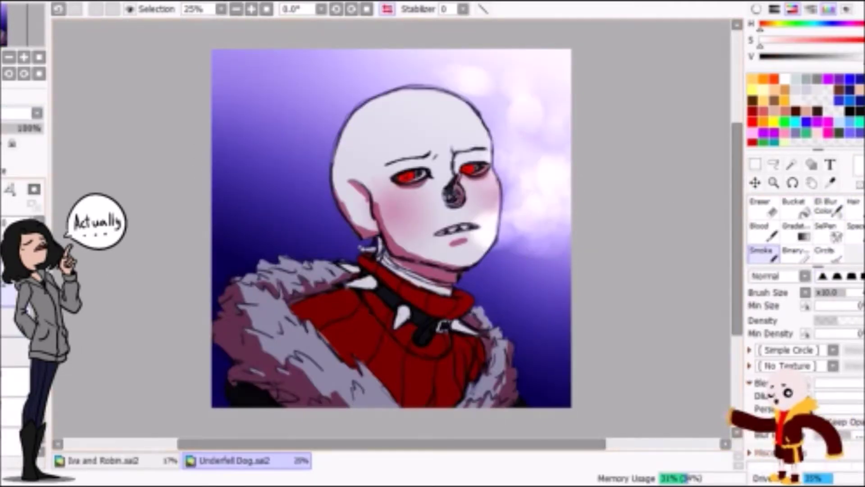
key("h")
key("ctrl+z")
mouse_move(180, 205)
left_mouse_down()
mouse_move(268, 207)
mouse_move(237, 127)
mouse_move(270, 126)
left_mouse_up()
key("h")
key("h")
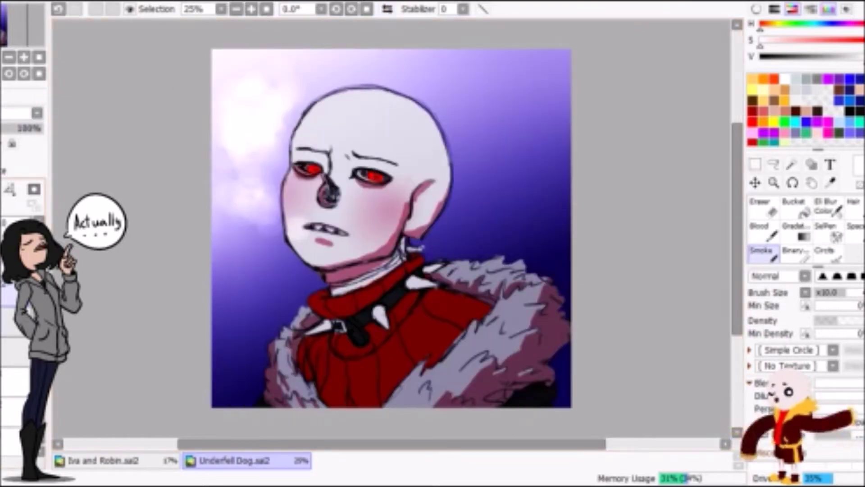
Add pale light to the front of the sweater and collar, and soften the Multiply shading along the jaw.
mouse_move(270, 307)
left_mouse_down()
mouse_move(241, 357)
mouse_move(315, 369)
left_mouse_up()
key("h")
key("h")
left_click(385, 228, "ctrl+shift")
key("n")
left_click_drag(414, 201, 416, 208)
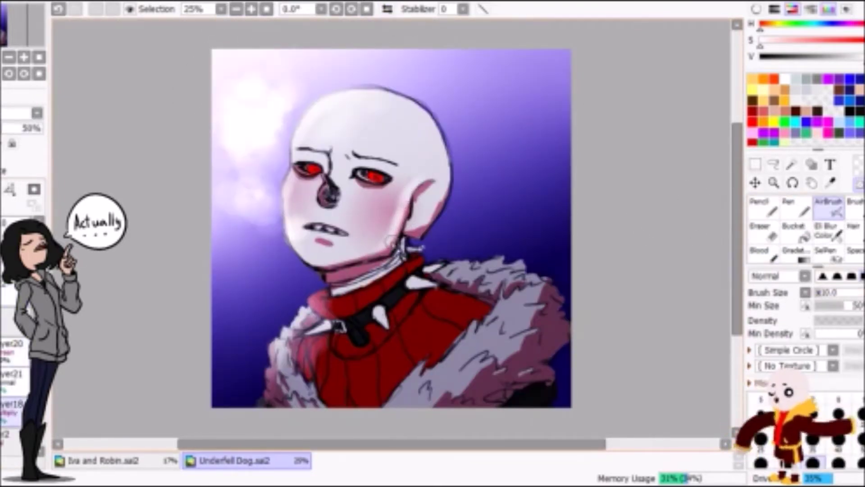
Clean up the shading around the ear and brush white Smoke highlights over the fur and red sweater.
key("h")
key("h")
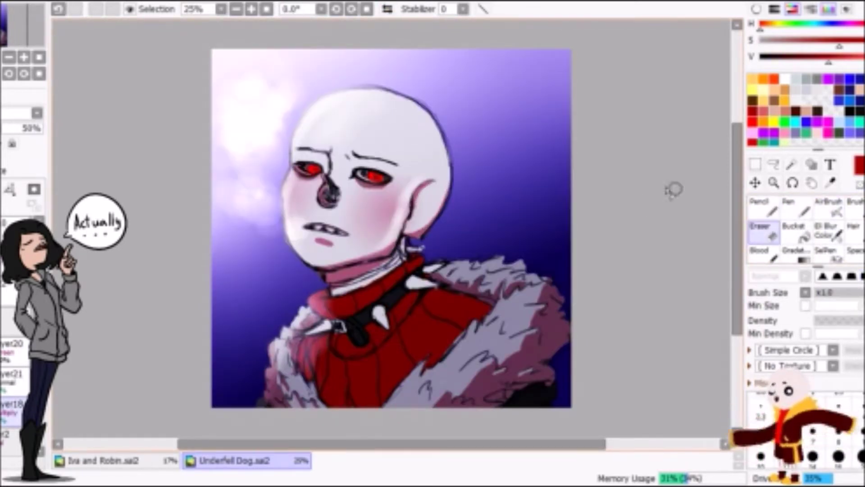
key("h")
key("h")
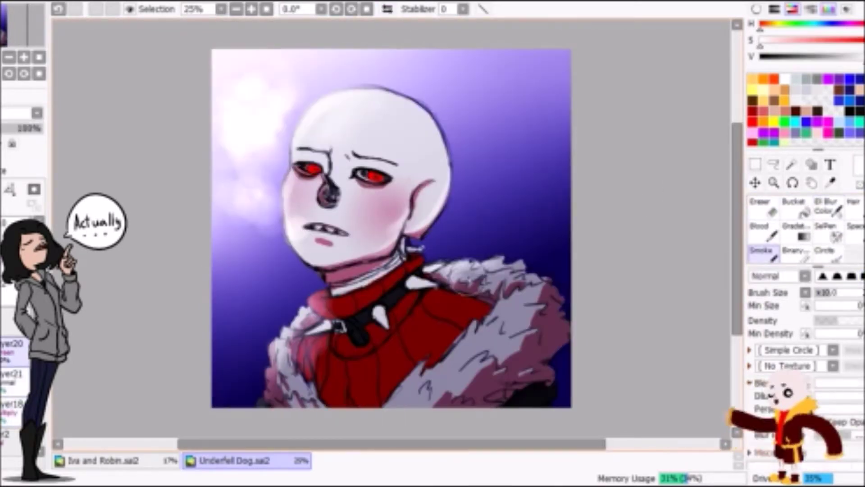
left_click_drag(486, 257, 518, 279)
left_click_drag(343, 374, 370, 316)
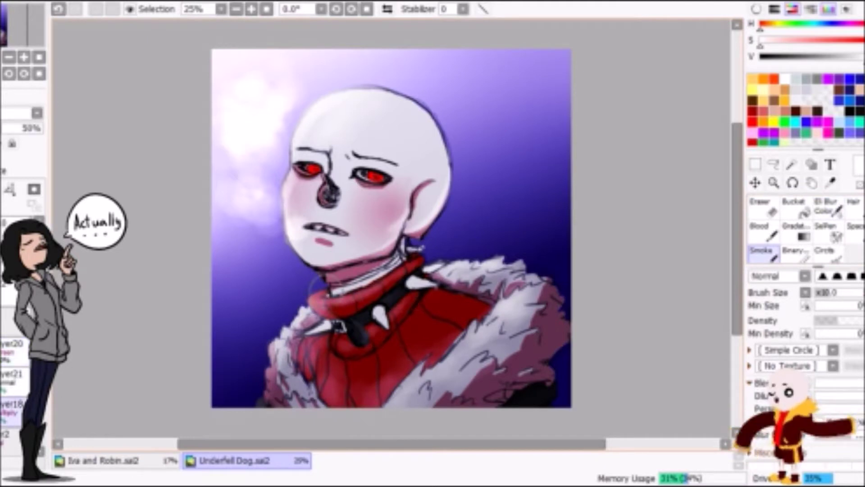
Deepen the shadows below the spiked collar and shift the shading layer's colour to a muted grey-purple.
key("a")
left_click(348, 362, "alt")
key("h")
key("h")
key("h")
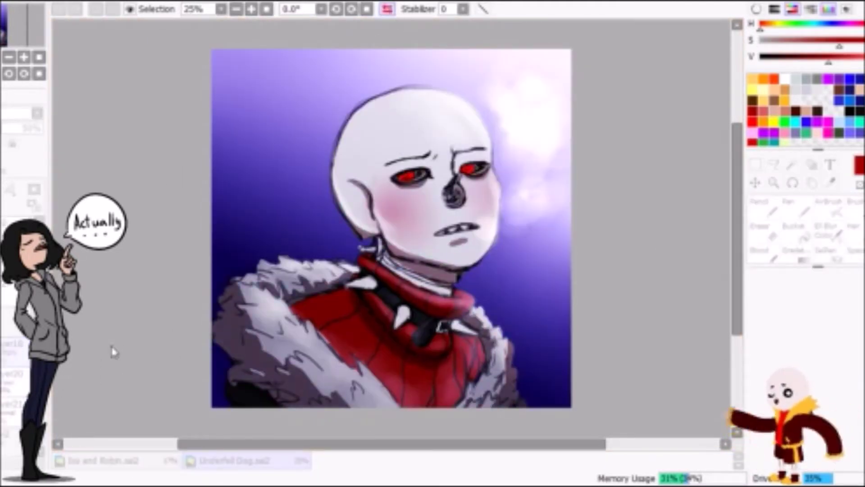
Overlay the character with a blue-violet gradient copy in Multiply at 19% opacity, lightened along the head's edges.
key("h")
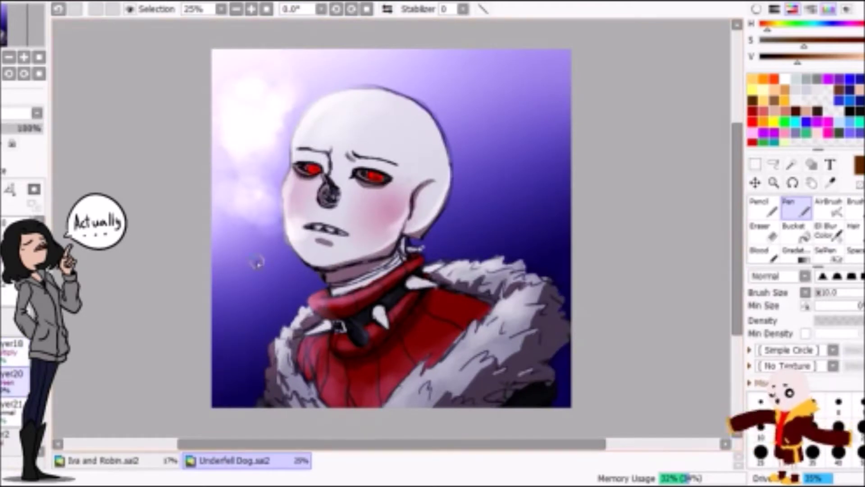
key("v")
key("h")
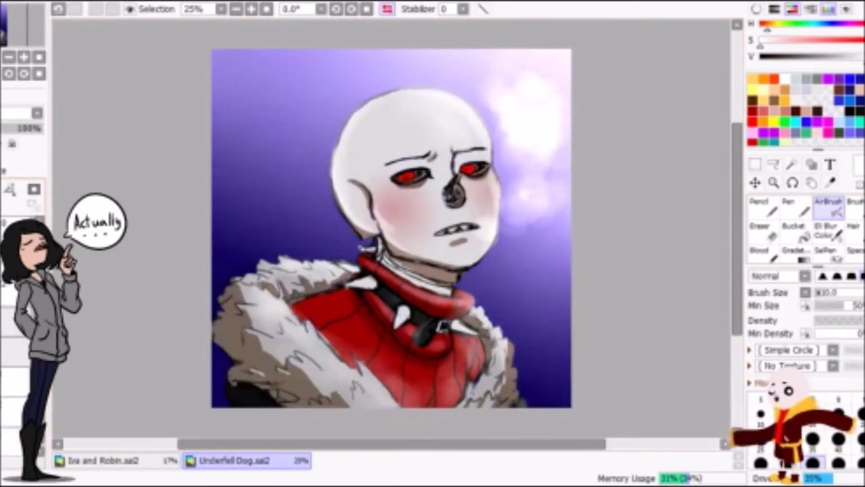
key("ctrl+z")
key("ctrl+y")
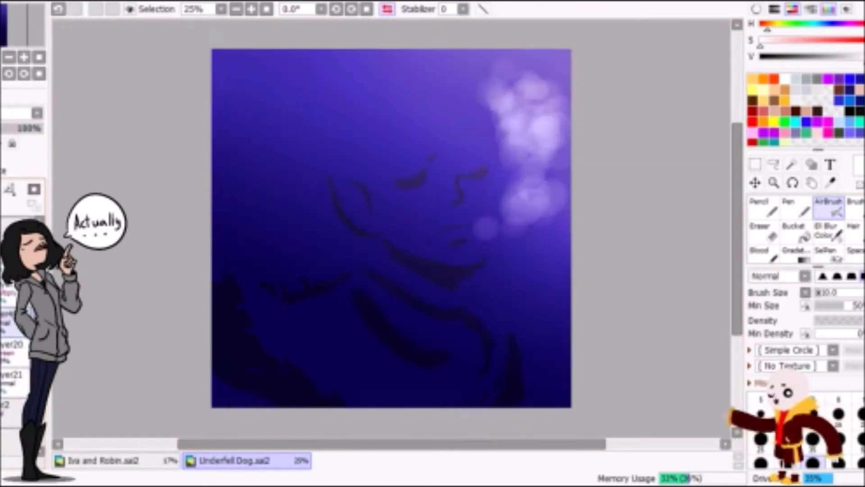
key("h")
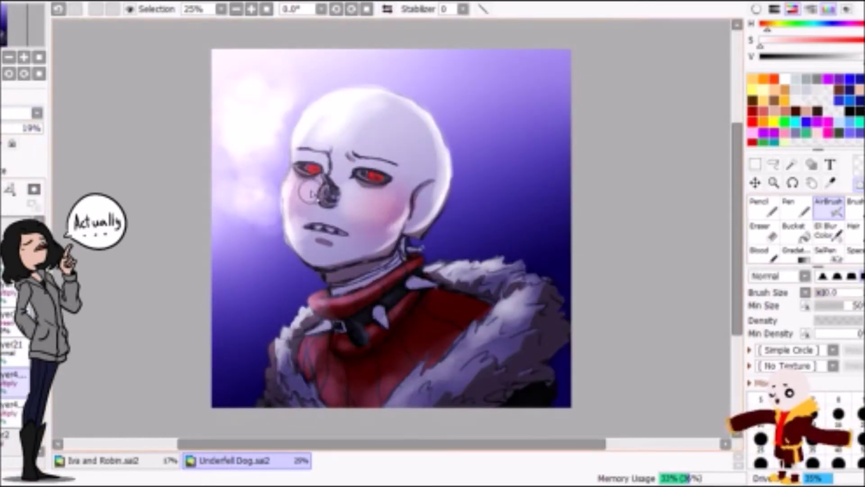
key("h")
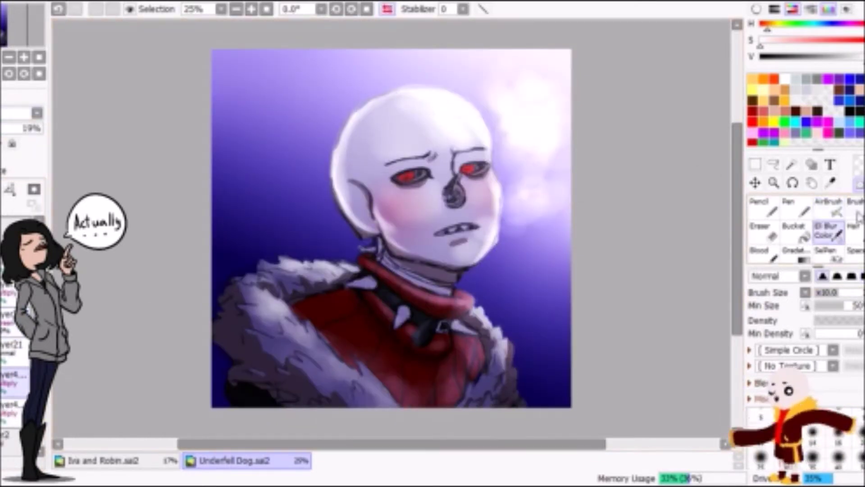
Deepen the shadows around the eyes and shade the sweater's ribbed folds with a soft brown Airbrush.
left_click(395, 178, "alt")
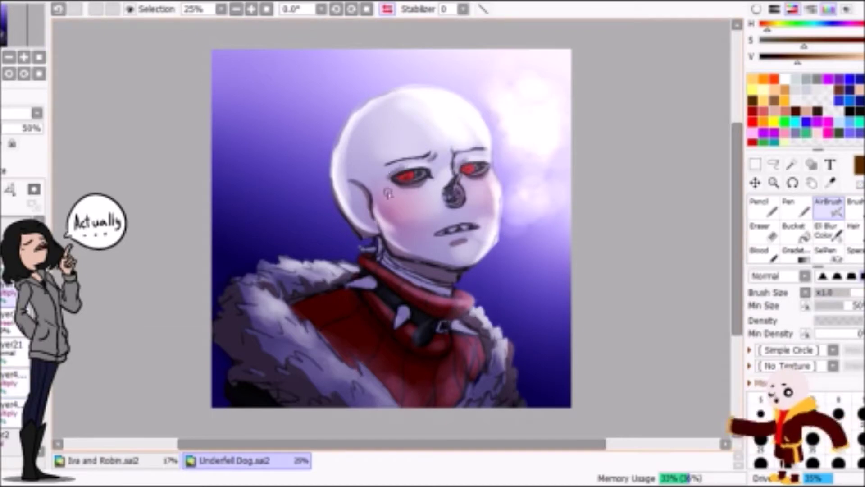
left_click(468, 169, "alt")
key("h")
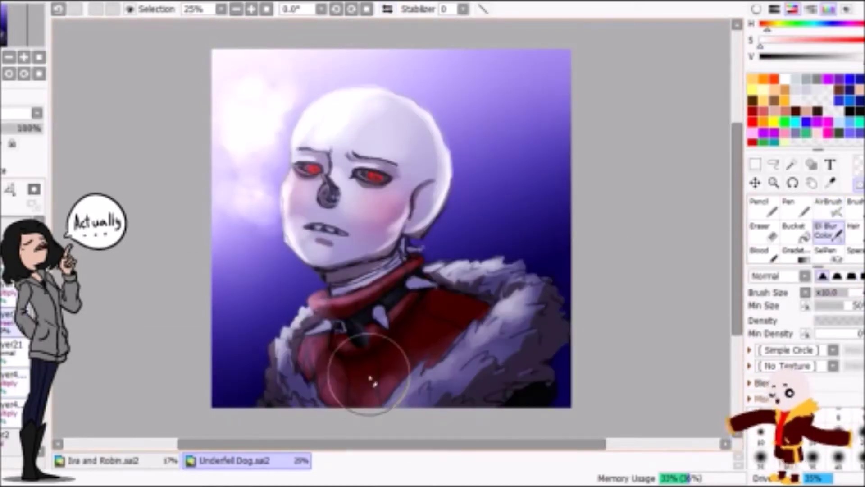
left_click(382, 226, "alt")
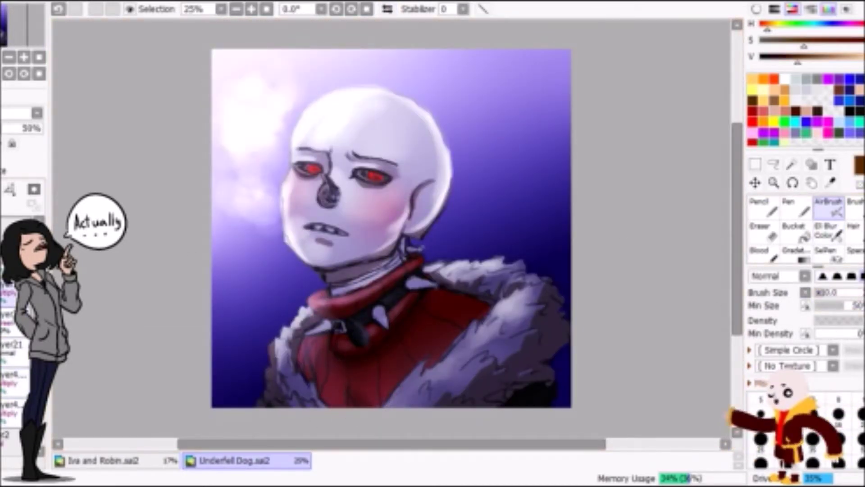
key("h")
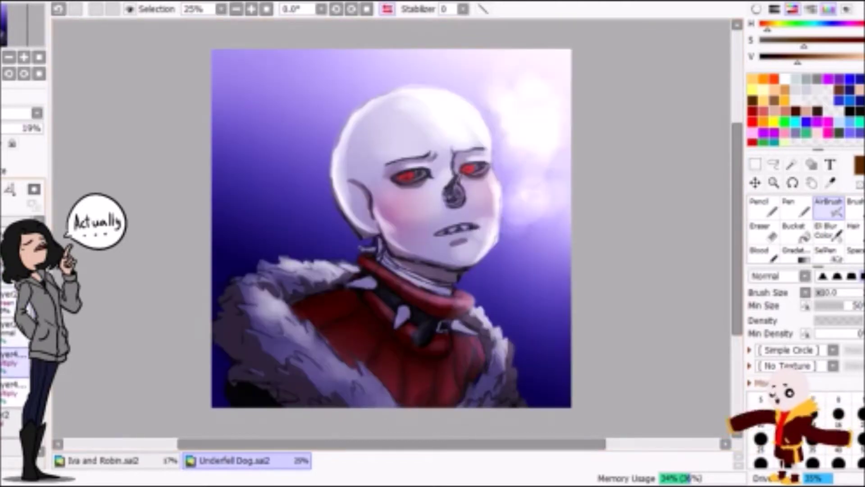
Blend sampled light tones over the head and coat fur with the blur brush.
left_click(405, 112, "alt")
key("h")
key("h")
key("b")
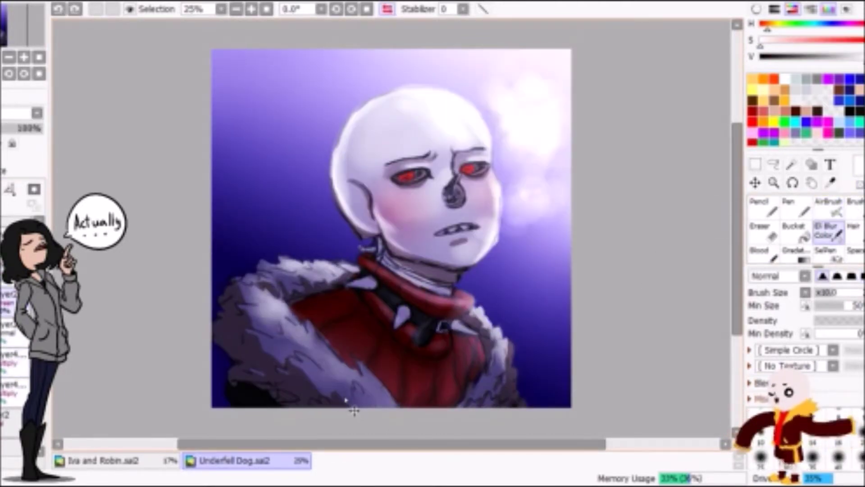
left_click(275, 310, "alt")
key("h")
key("h")
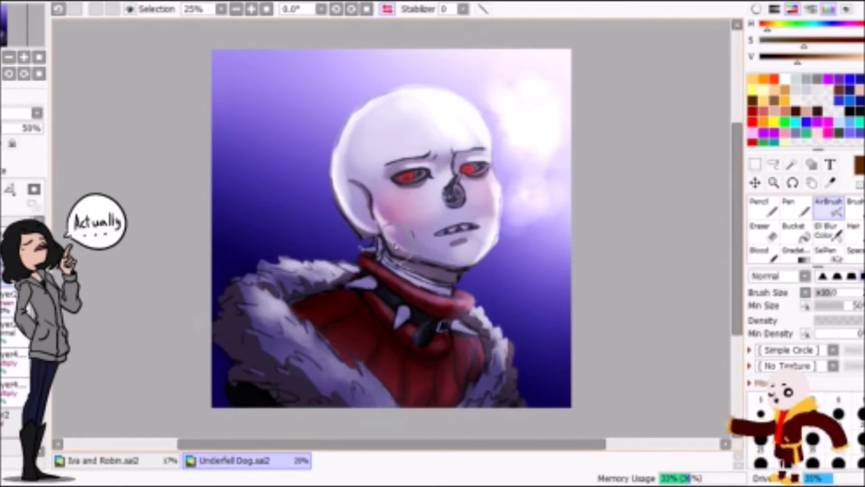
Soften the shading along the jaw and around the ear with sampled colours and the blur brush.
key("h")
key("v")
left_click(435, 149, "alt")
key("h")
key("n")
key("h")
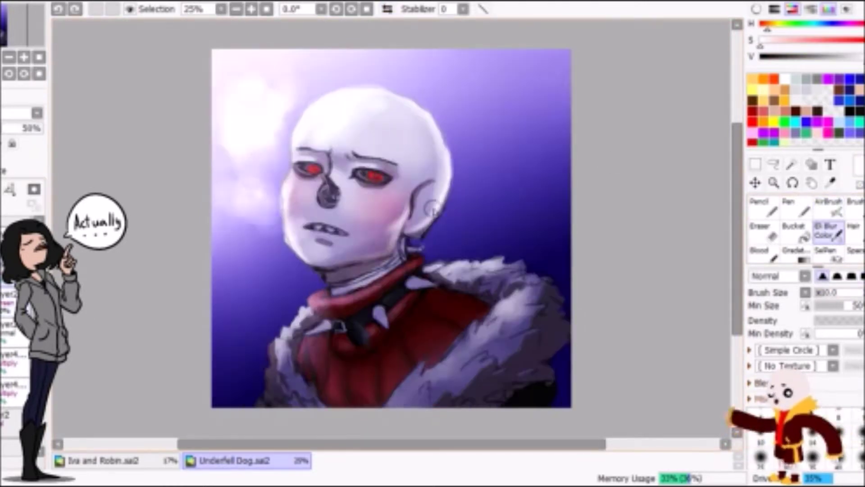
key("h")
scroll(391, 227, "down", 1)
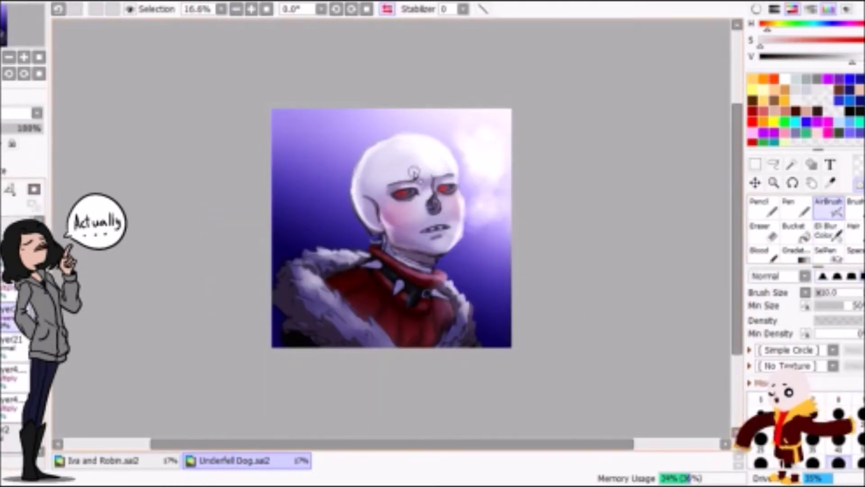
Draw broken turquoise rings around the head with the Pen and a concentric circle guide, fading them toward blue.
key("h")
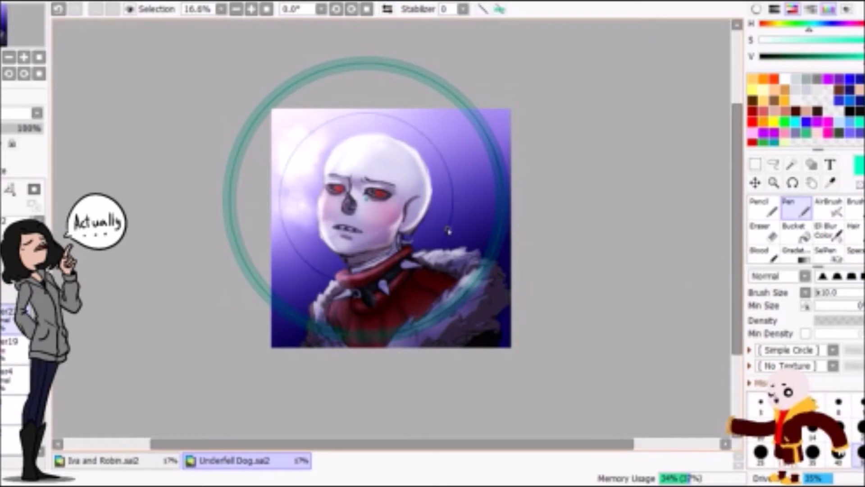
left_click_drag(447, 231, 433, 144)
key("h")
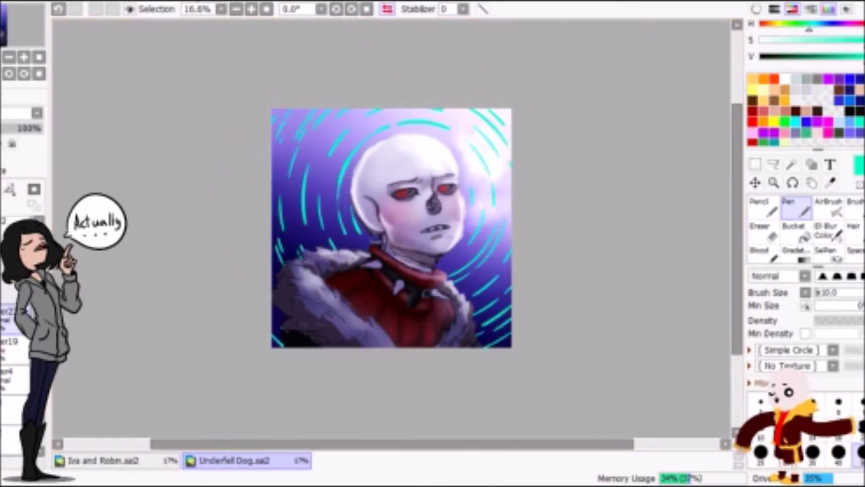
key("h")
Adjust the Multiply shading layer's opacity and airbrush a bright red glow over both eyes.
left_click_drag(31, 128, 16, 137)
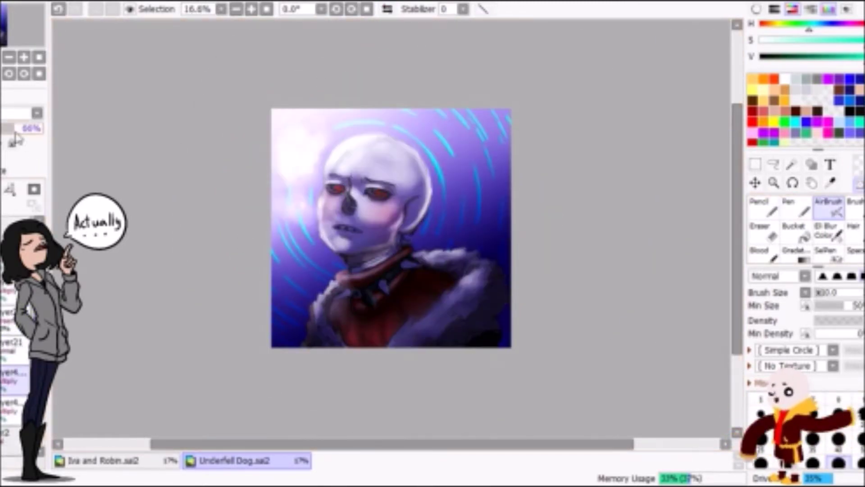
key("h")
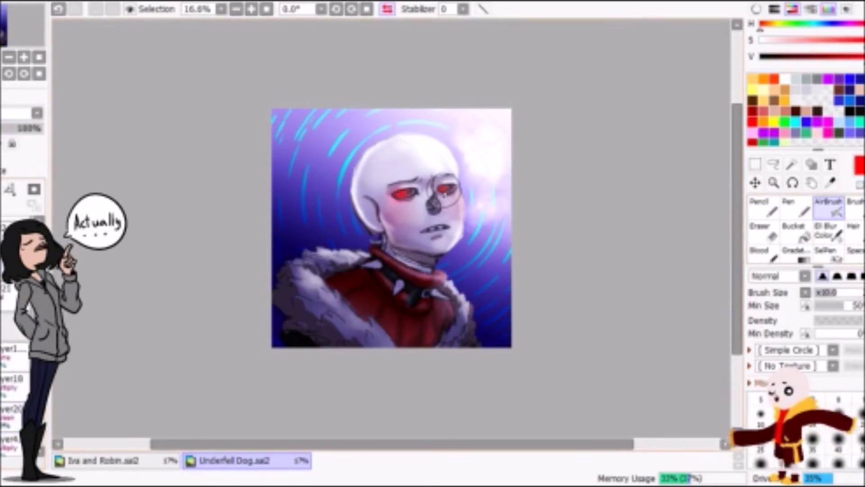
key("h")
key("ctrl+plus")
Fill the nose cavity with a solid dark shape using the Pen and redraw its contour.
key("n")
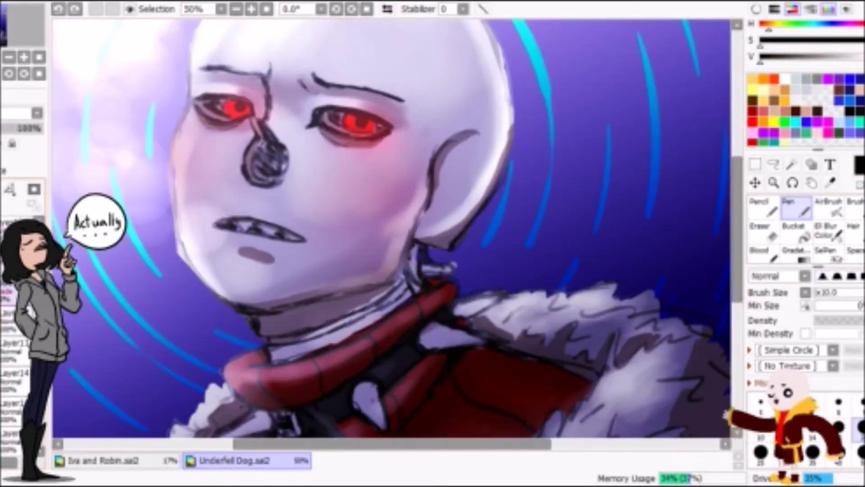
key("ctrl+minus")
key("g")
key("h")
key("h")
key("ctrl+plus")
key("ctrl+plus")
key("n")
mouse_move(286, 170)
left_mouse_down()
mouse_move(261, 146)
mouse_move(380, 202)
left_mouse_up()
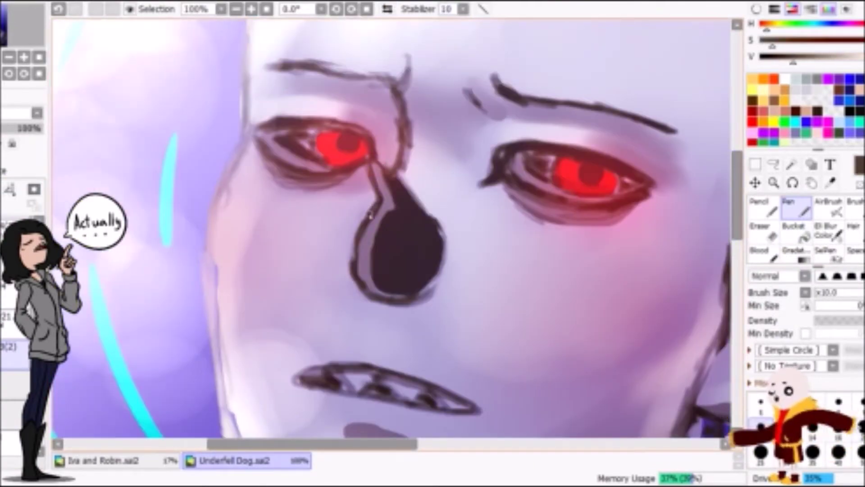
Clean up the nose cavity's rim with sampled colours using the Pen.
key("h")
left_click(423, 252, "alt")
key("h")
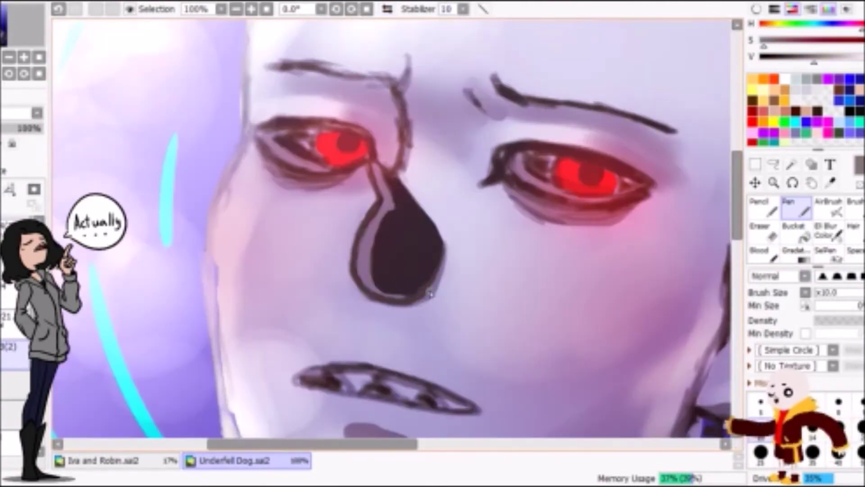
key("h")
Tidy the crease line running from the nose up to the inner brow.
key("h")
left_click_drag(399, 169, 407, 120)
key("b")
key("n")
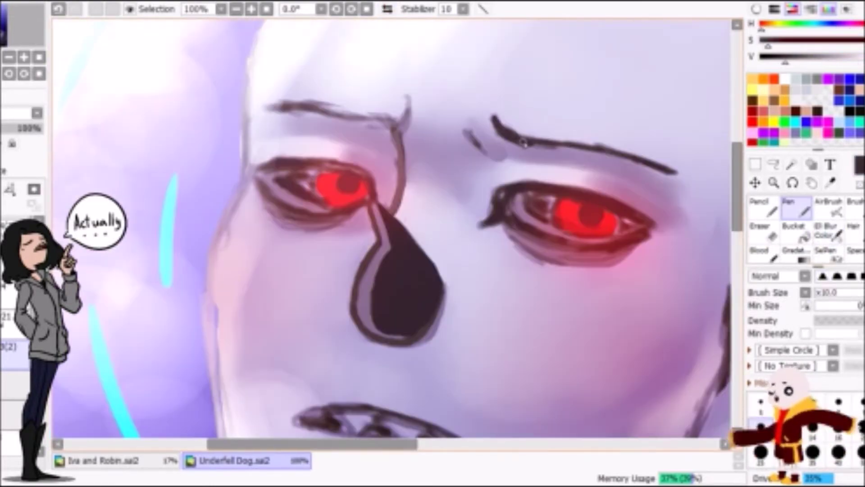
Redraw the nearer eye's brow as a smooth dark line and cover its rough edges with sampled skin tones.
key("h")
left_click(457, 145, "alt")
left_click_drag(457, 144, 444, 131)
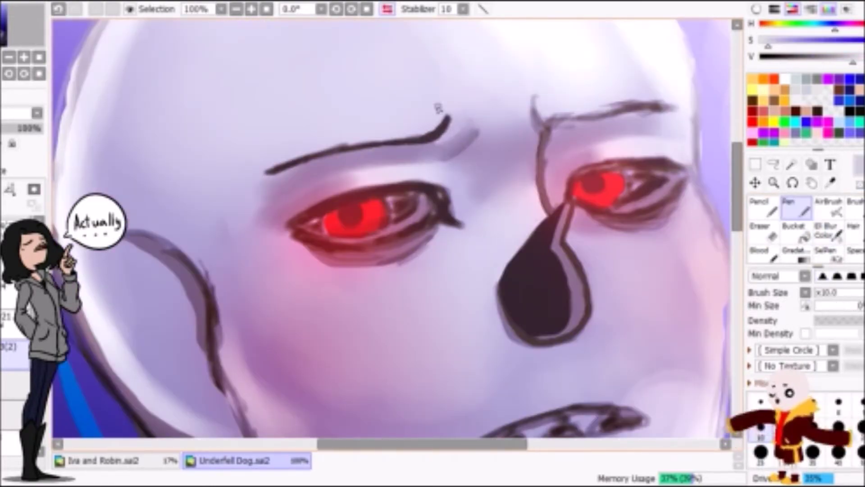
left_click(451, 118, "alt")
Paint the nearer eye's socket dark around the red iris and clean up its eyelid outlines.
scroll(417, 176, "up", 2)
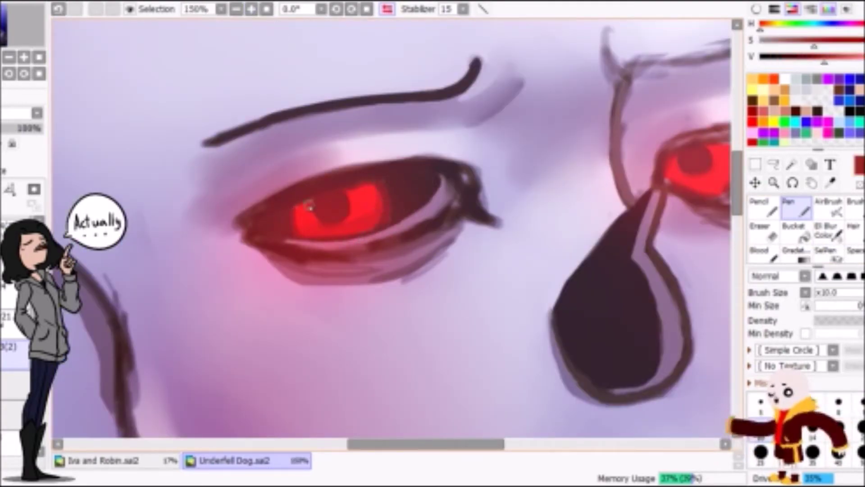
key("h")
key("b")
left_click(333, 214, "alt")
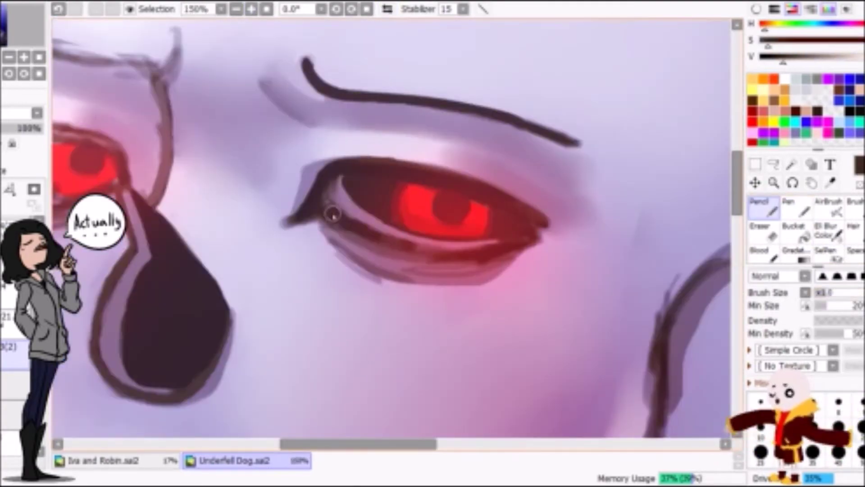
key("h")
key("h")
left_click(507, 247, "alt")
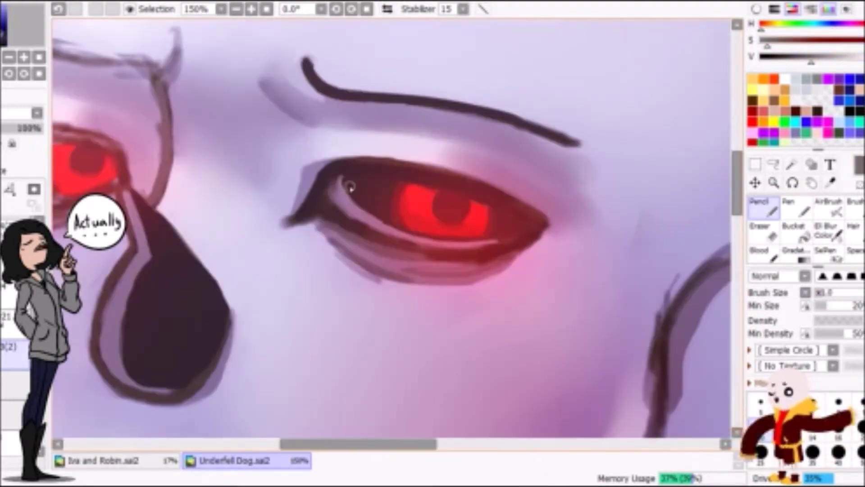
Fill the farther eye's socket dark around the red iris and smooth its outline with the Pen.
scroll(361, 192, "down", 3)
scroll(338, 194, "up", 3)
key("n")
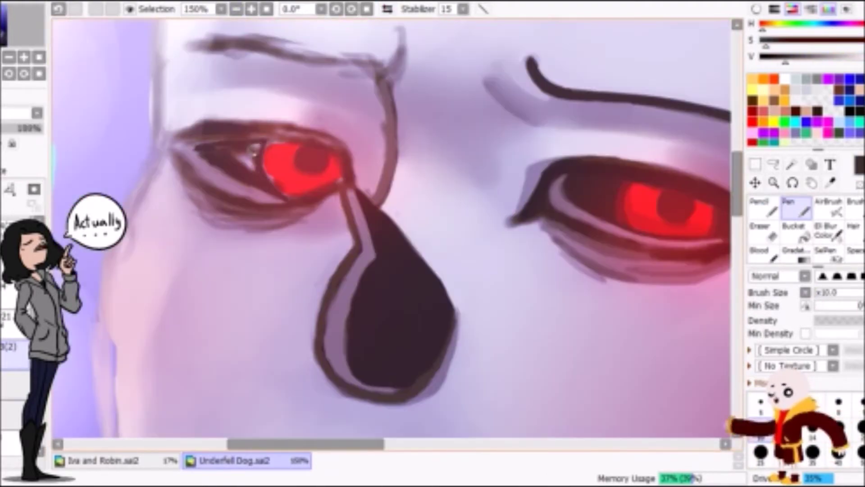
key("h")
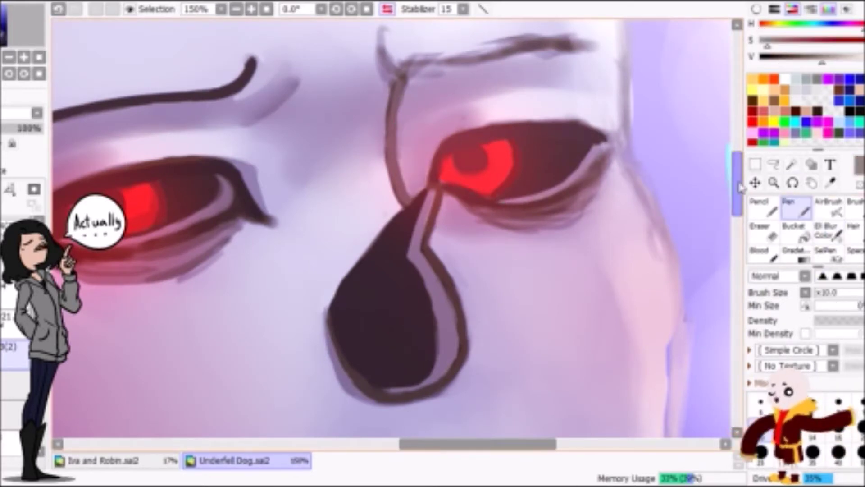
Redraw the farther eye's brow as a clean dark line joined to the nose crease.
scroll(543, 128, "up", 2)
left_click(543, 128, "alt")
left_click_drag(581, 137, 458, 164)
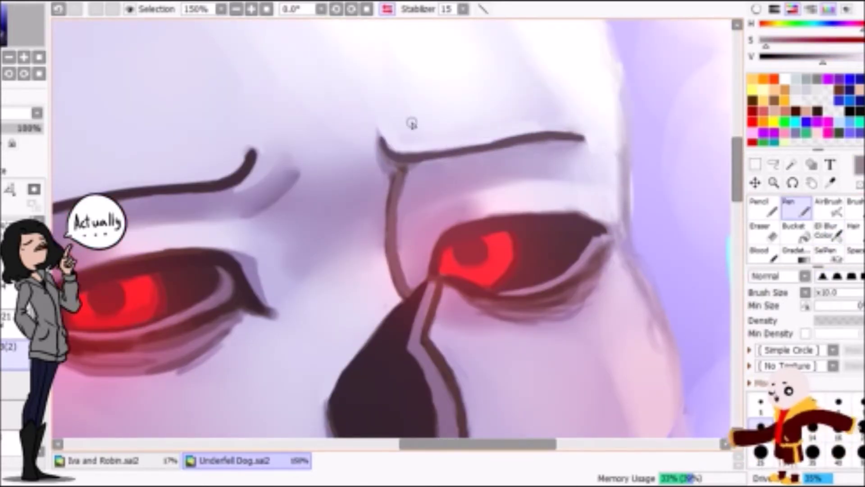
scroll(390, 173, "down", 2)
key("h")
Clean up the cheeks with pale lavender, clearing the pink blush and refining the farther eye's corner.
key("n")
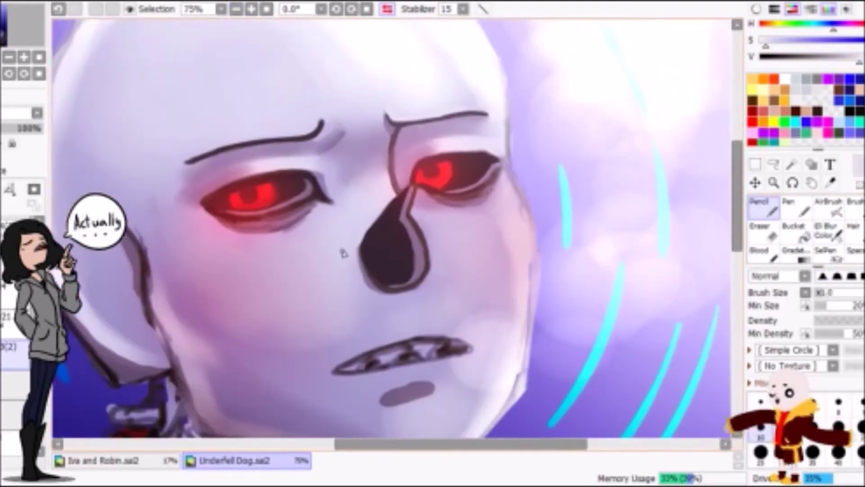
key("e")
key("n")
key("h")
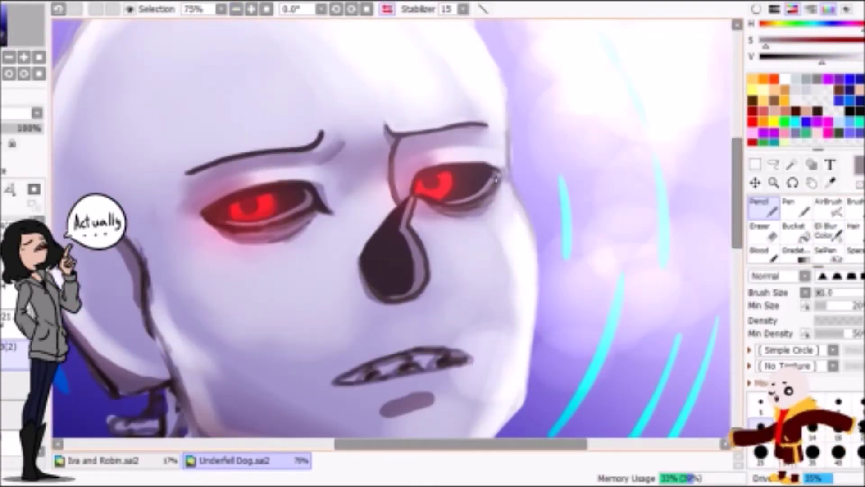
scroll(496, 175, "down", 1)
Paint over the rough outline on top of the skull with white and pale lavender.
key("h")
scroll(532, 193, "down", 1)
key("n")
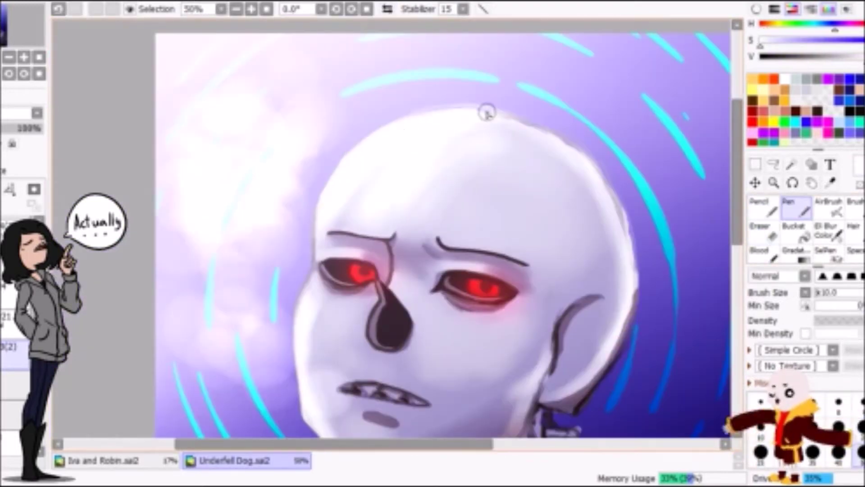
key("h")
key("n")
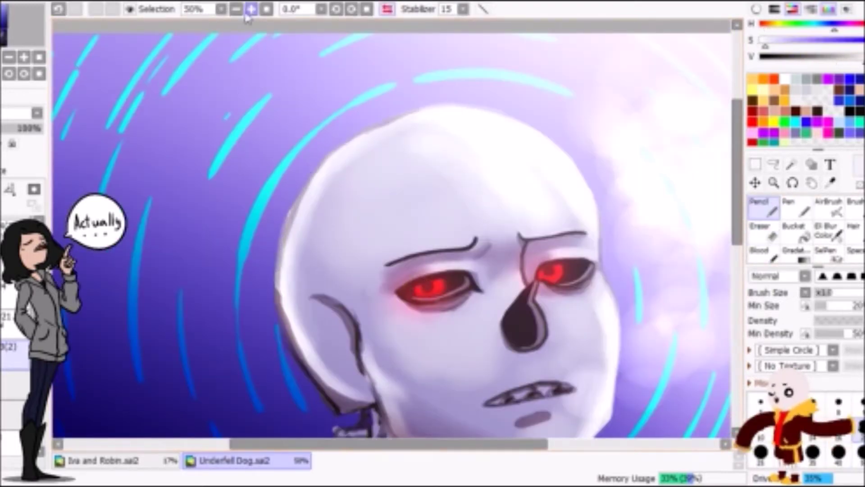
scroll(375, 166, "down", 1)
scroll(365, 135, "down", 1)
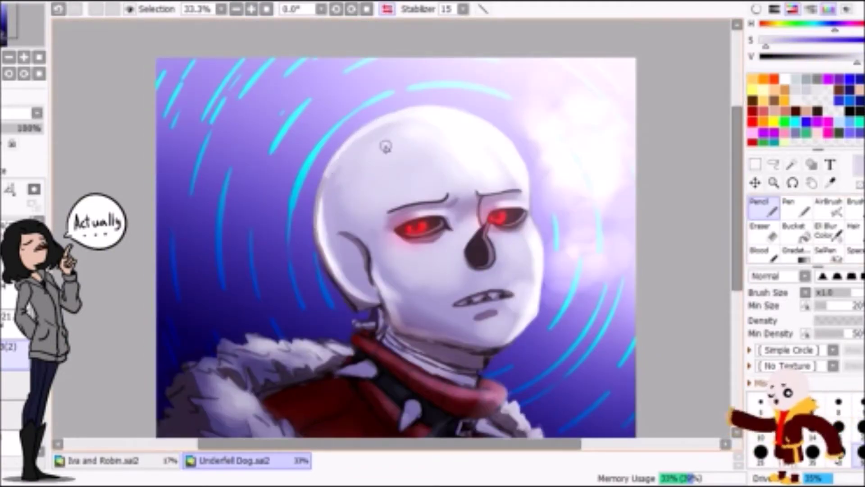
Smooth the skull's edge and redraw the ear line with sampled dark tones using the Pen.
key("n")
scroll(347, 172, "up", 3)
left_click(328, 135, "alt")
key("h")
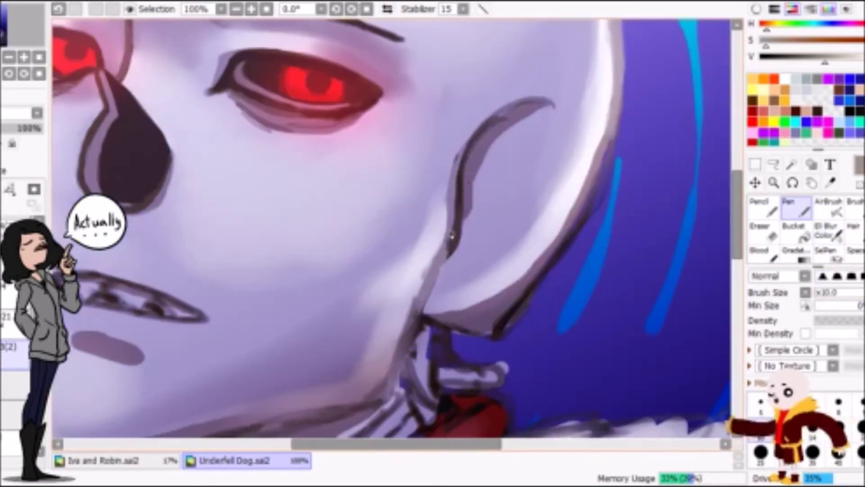
scroll(449, 174, "down", 3)
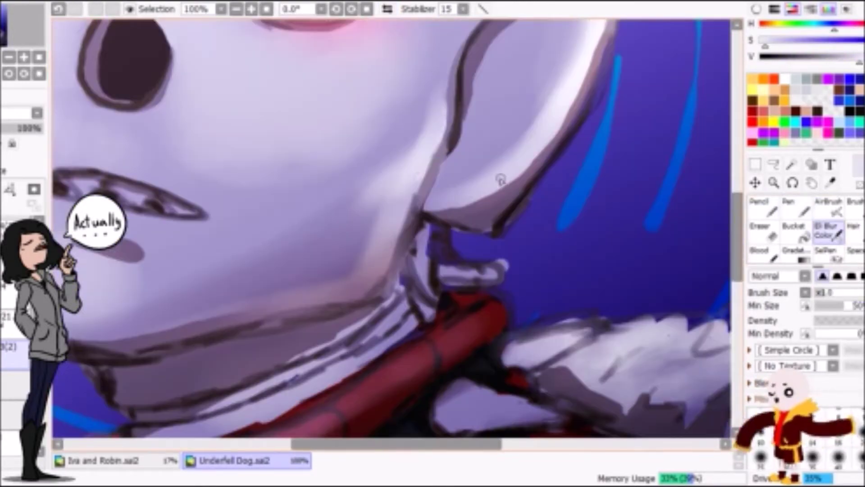
Repaint the neck bones behind the jaw with clean dark outlines and tidy the back of the jawline.
key("h")
key("b")
left_click(355, 202, "alt")
key("n")
left_click(316, 258, "alt")
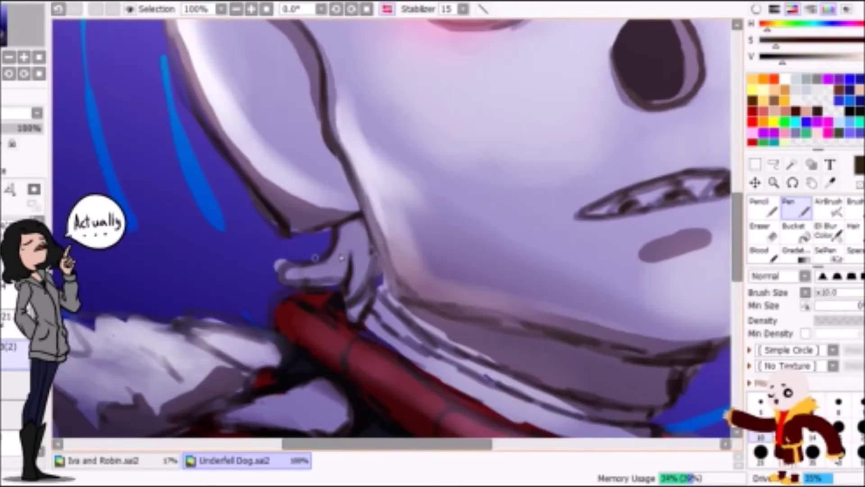
key("h")
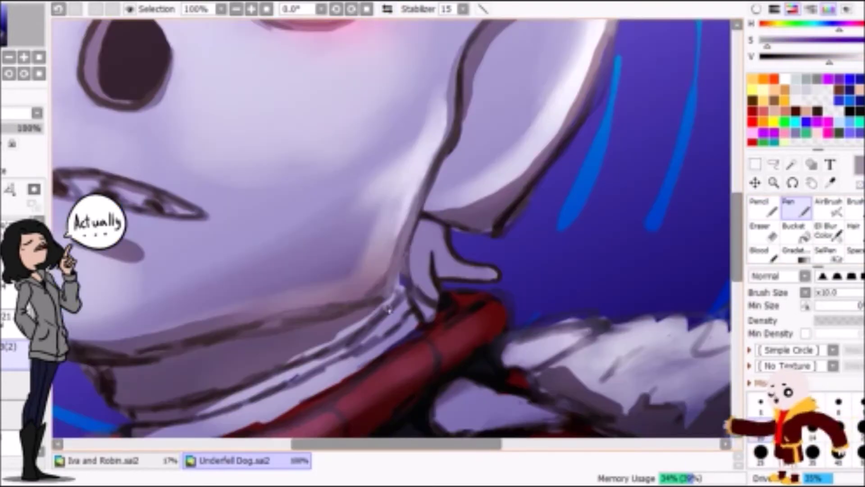
left_click_drag(387, 312, 389, 197)
key("h")
key("h")
Colour the tooth at the near corner of the mouth gold using the Pen and Freeform lasso.
scroll(416, 185, "down", 1)
left_click_drag(417, 184, 417, 204)
key("x")
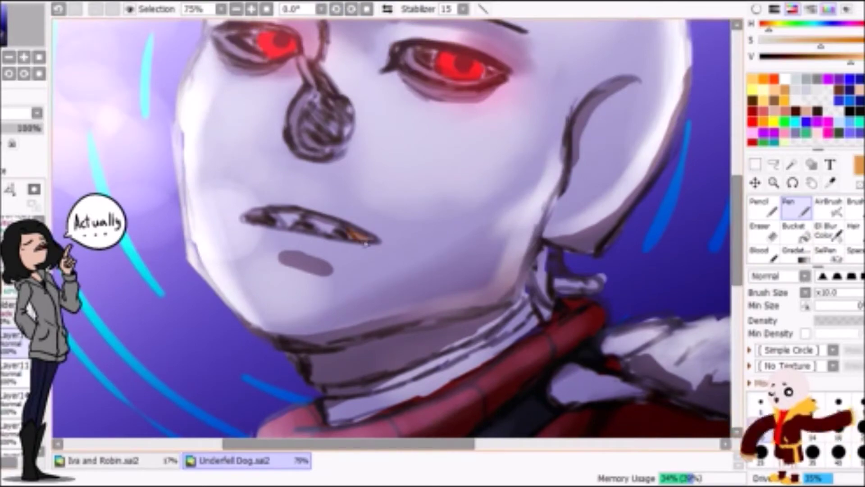
left_click(773, 164)
left_click(795, 207)
left_click(773, 165)
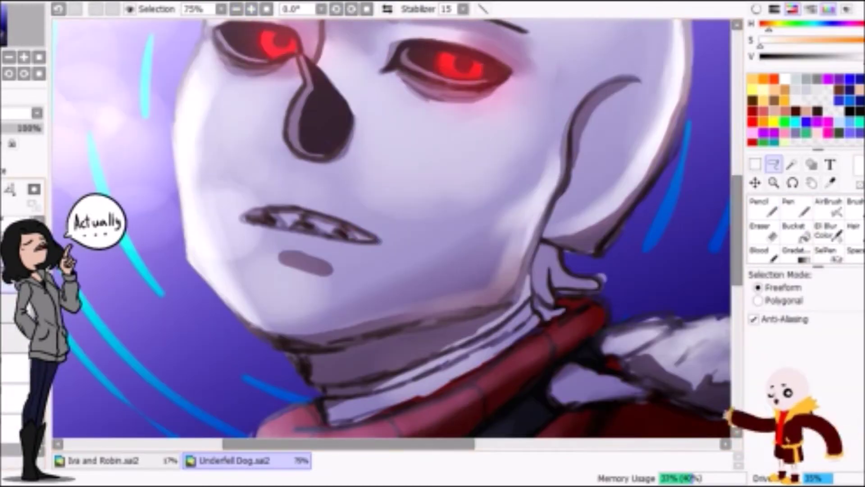
left_click(236, 9)
left_click(251, 9)
key("n")
Clean up the outline and shading along the back of the skull below the ear line.
scroll(323, 175, "up", 3)
scroll(401, 338, "right", 5)
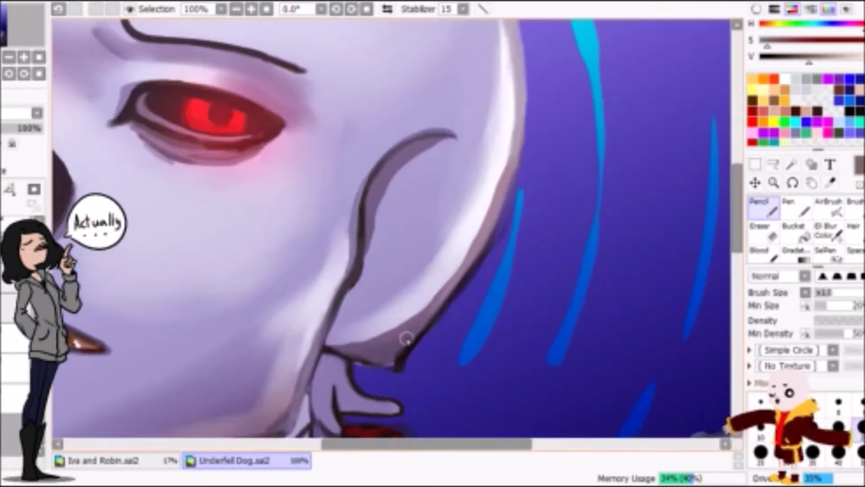
scroll(475, 218, "left", 5)
key("n")
key("e")
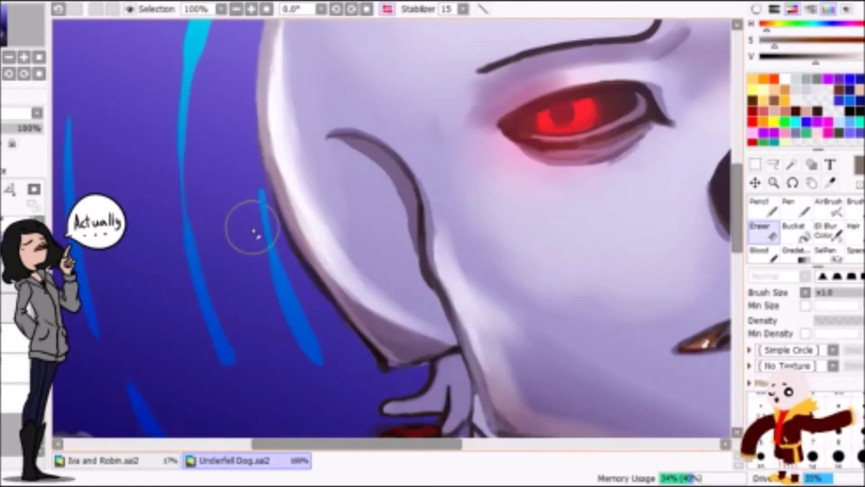
key("n")
scroll(435, 360, "right", 5)
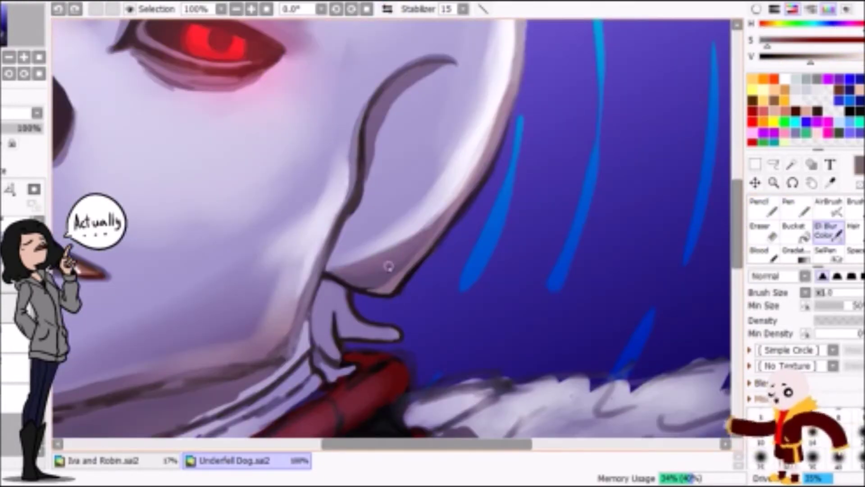
Compare the whole portrait in mirrored and normal orientation to check the proportions and shading of the face.
left_click(766, 237)
key("Home")
key("v")
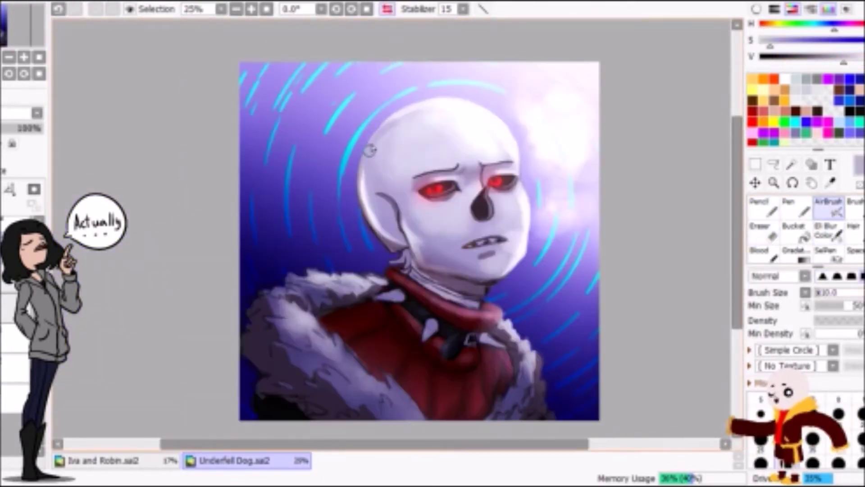
key("h")
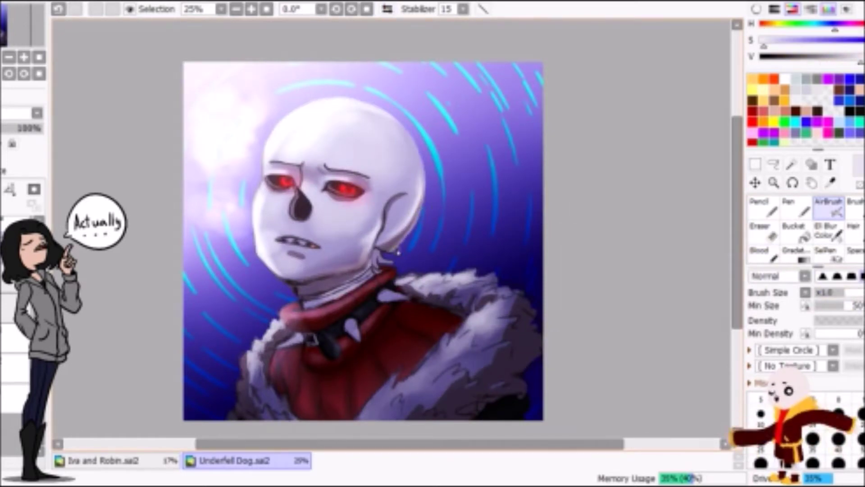
key("h")
key("h")
key("h")
key("h")
key("h")
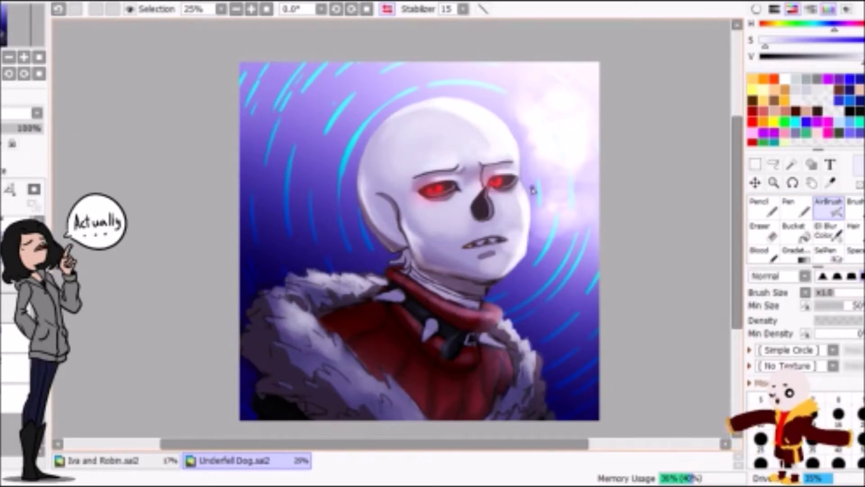
key("h")
key("h")
Rework the flat mark below the mouth into a thin, softly blended shadow of the lower lip.
scroll(539, 276, "up", 1)
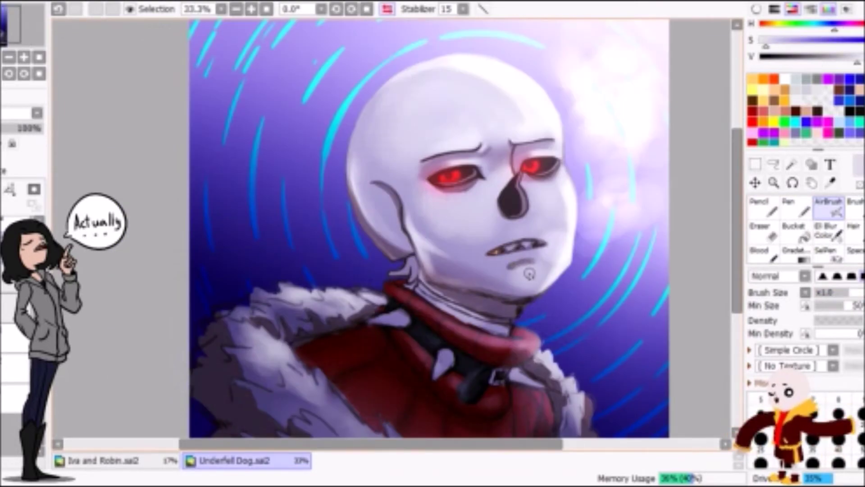
key("h")
key("h")
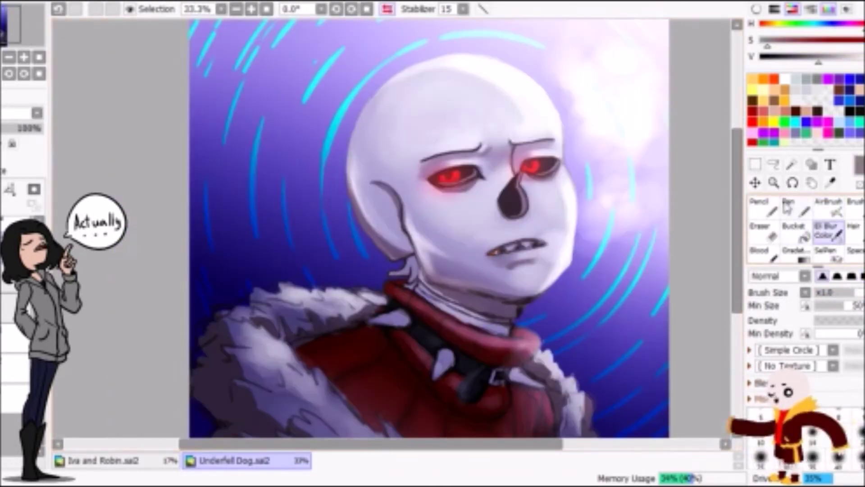
key("b")
key("h")
key("h")
key("n")
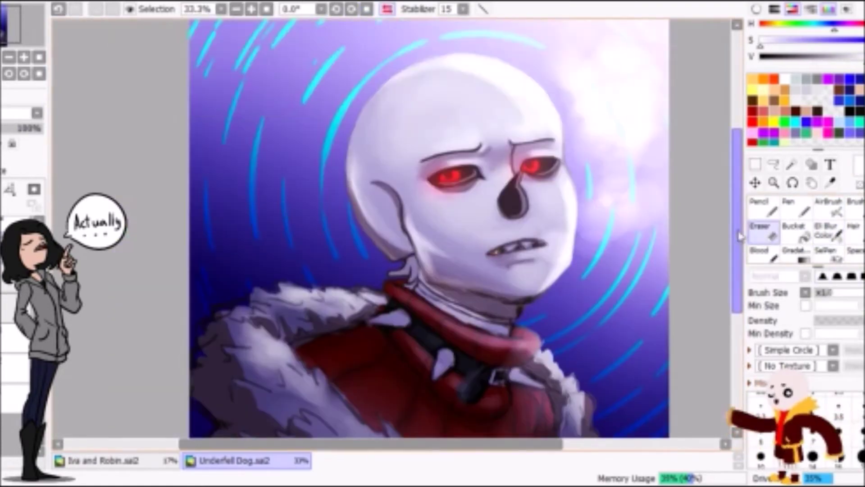
Clean up the jawline and its corner highlight above the neck with sampled tones using the Pen.
scroll(204, 259, "down", 2)
key("h")
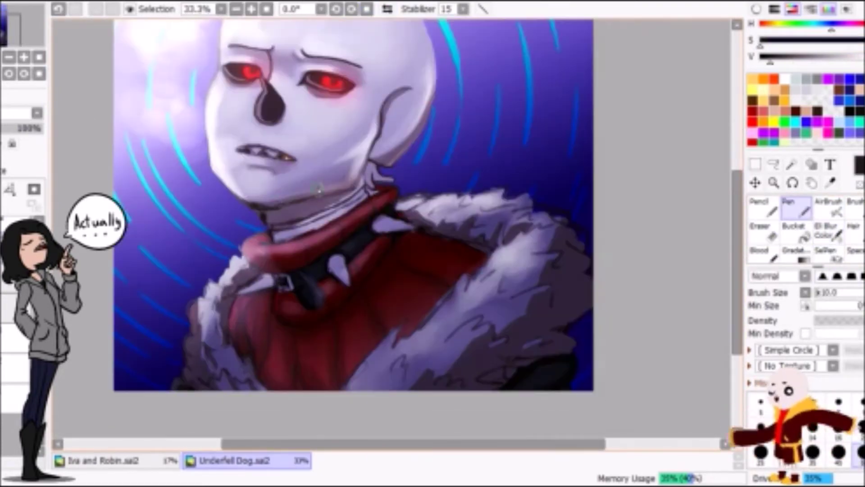
key("v")
key("h")
scroll(518, 189, "up", 1)
key("h")
key("n")
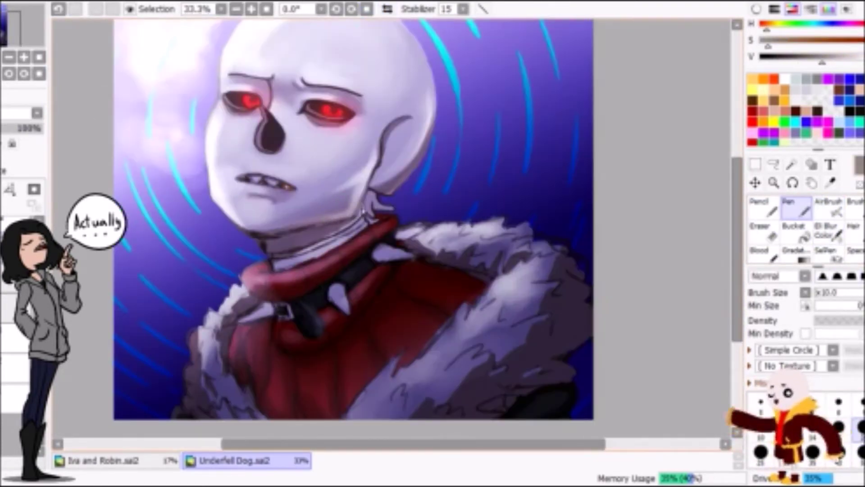
Blend the shading along the underside of the jaw with the AirBrush and sampled skin and shadow tones.
key("h")
scroll(518, 189, "up", 1)
key("v")
key("h")
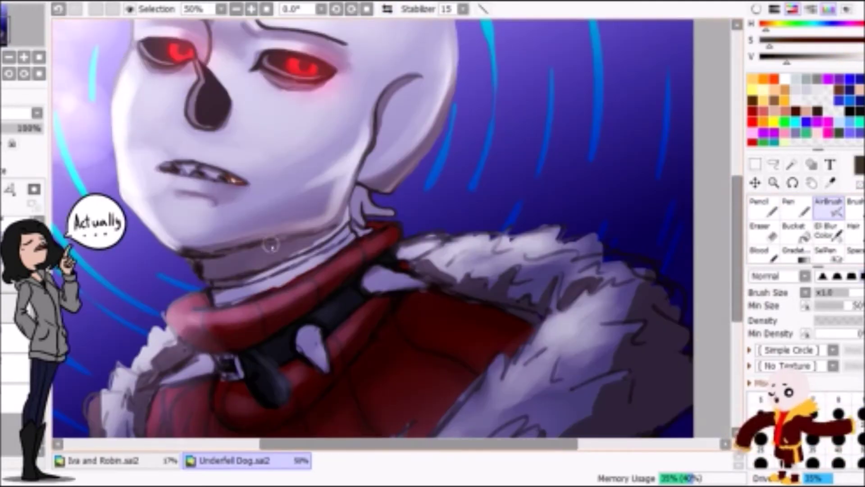
left_click(573, 241, "alt")
key("h")
key("h")
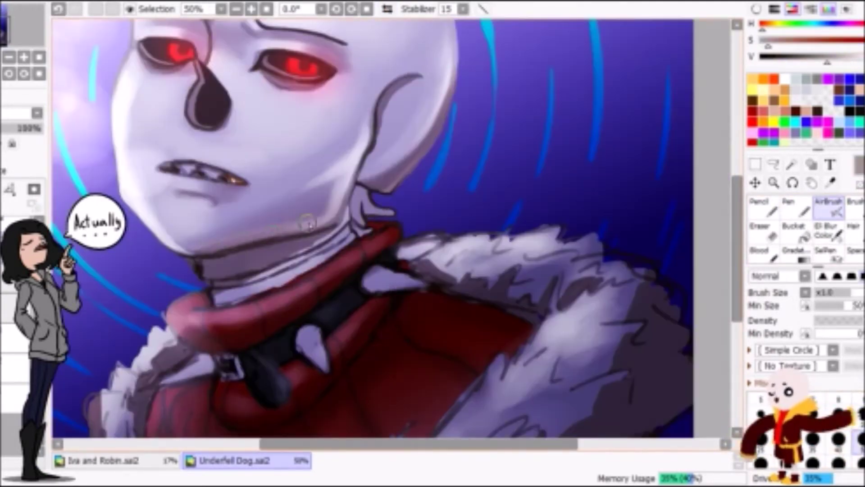
Paint a dark red band across the neck between the jaw shadow and the collar using the Pen.
key("h")
key("h")
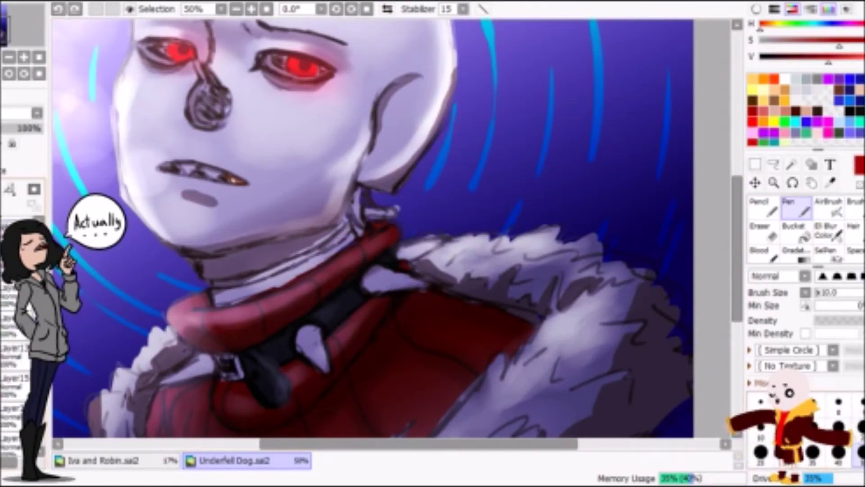
left_click_drag(208, 277, 351, 228)
left_click_drag(203, 274, 351, 225)
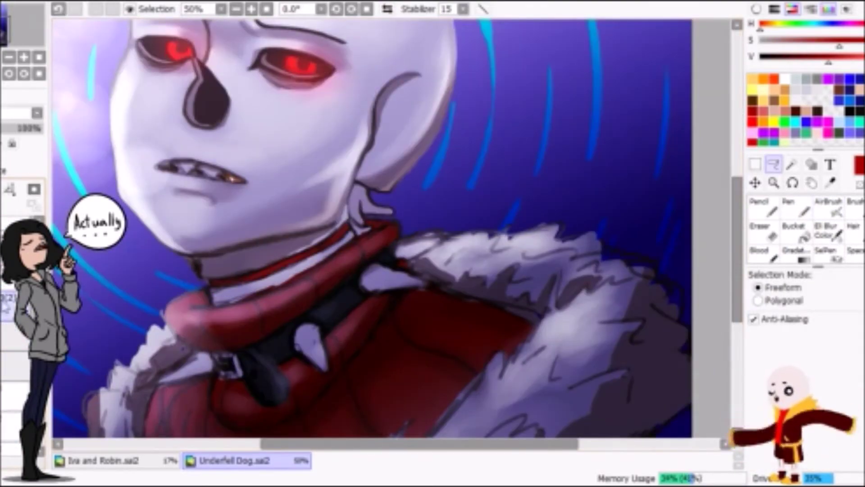
Redraw the jaw's lower outline and the front edge of the neck with clean dark strokes, blending the chin shading.
key("h")
key("h")
scroll(392, 228, "up", 2)
key("n")
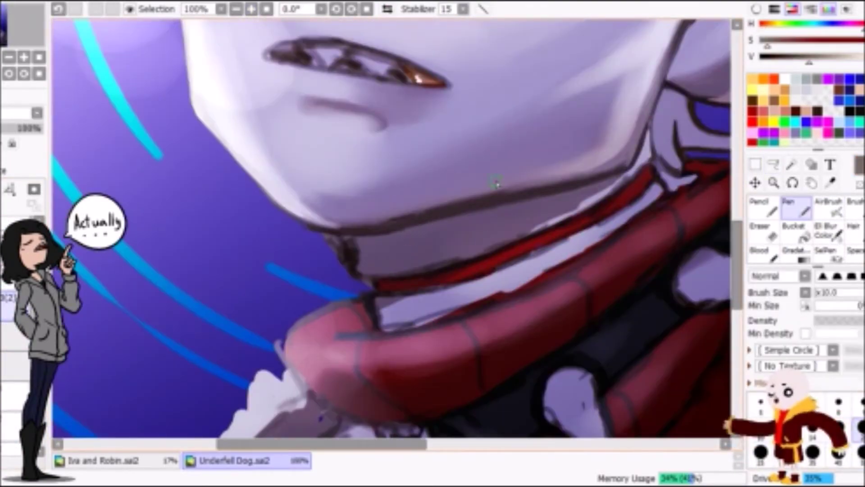
key("h")
key("h")
key("v")
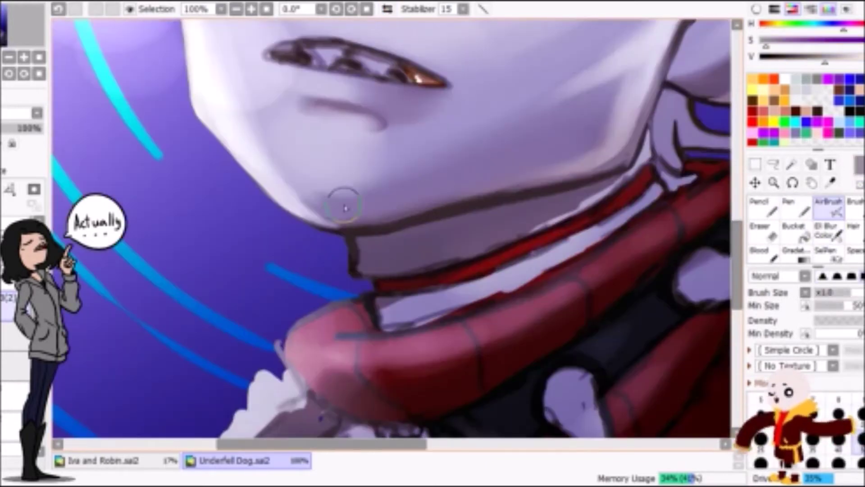
key("h")
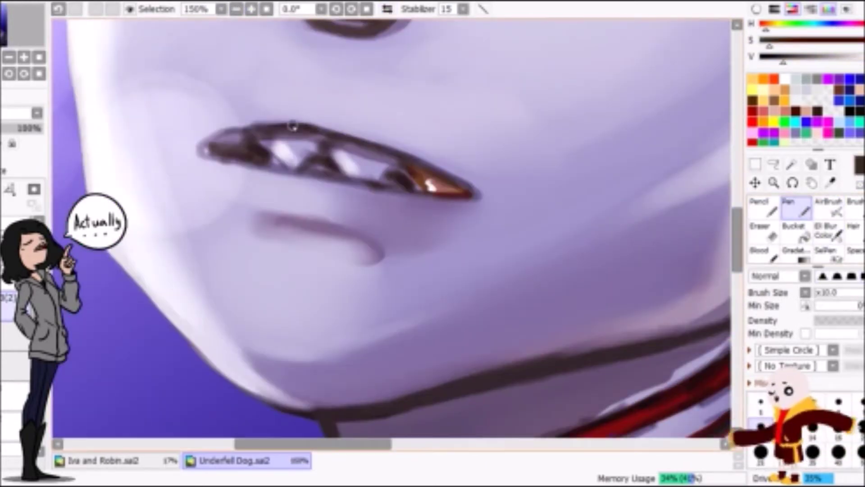
Repaint the mouth outline, the dark gaps between the teeth and the white tooth highlights with the Pen.
key("h")
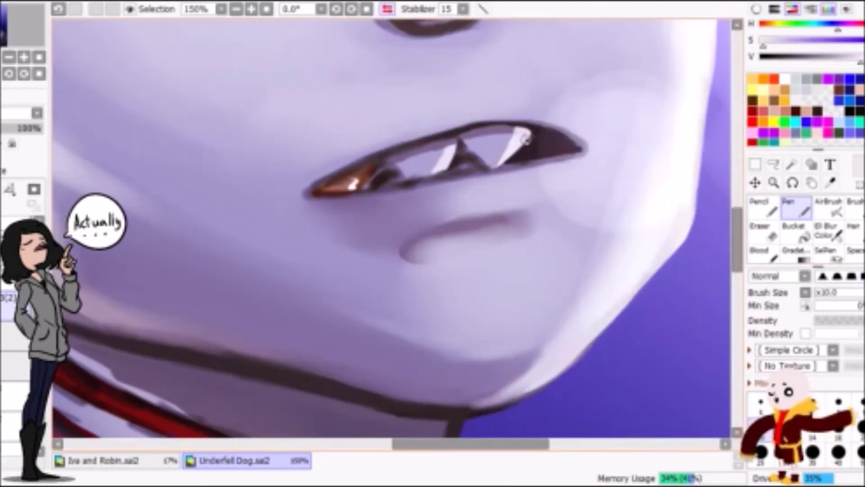
key("h")
key("h")
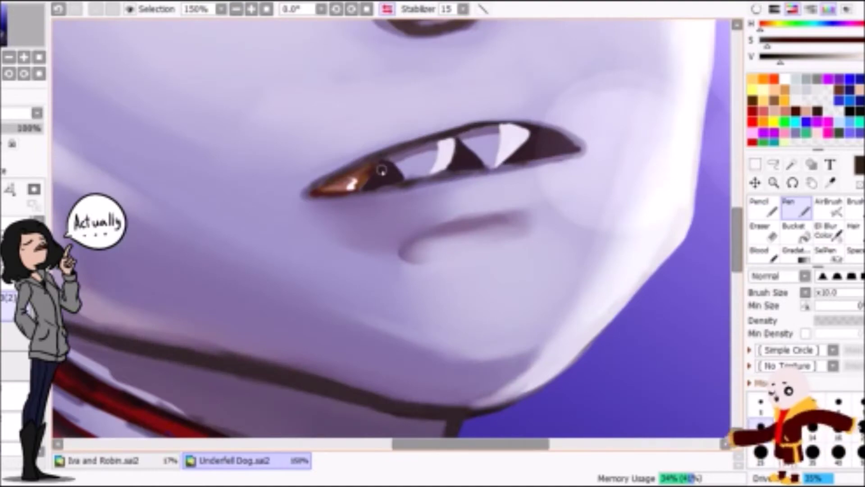
key("ctrl+plus")
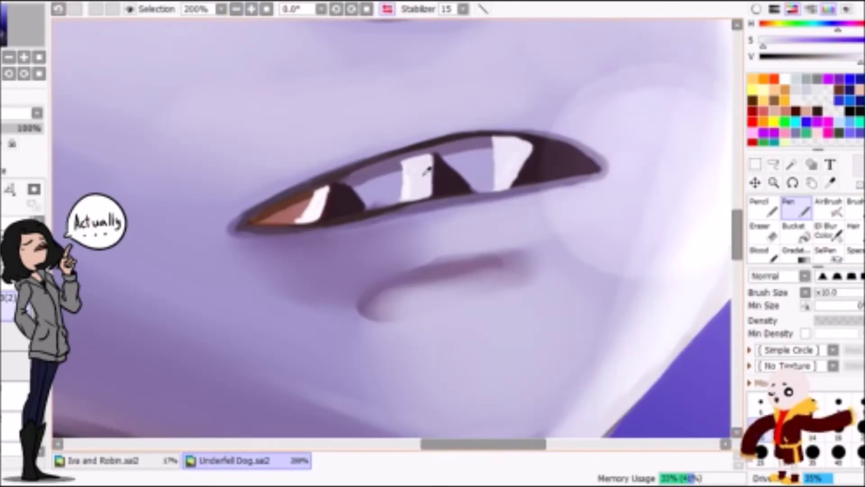
Reshape the gold tooth with the Freeform lasso and Pen, adding a pale tooth at the corner of the mouth.
mouse_move(322, 189)
left_mouse_down()
mouse_move(324, 219)
mouse_move(307, 199)
left_mouse_up()
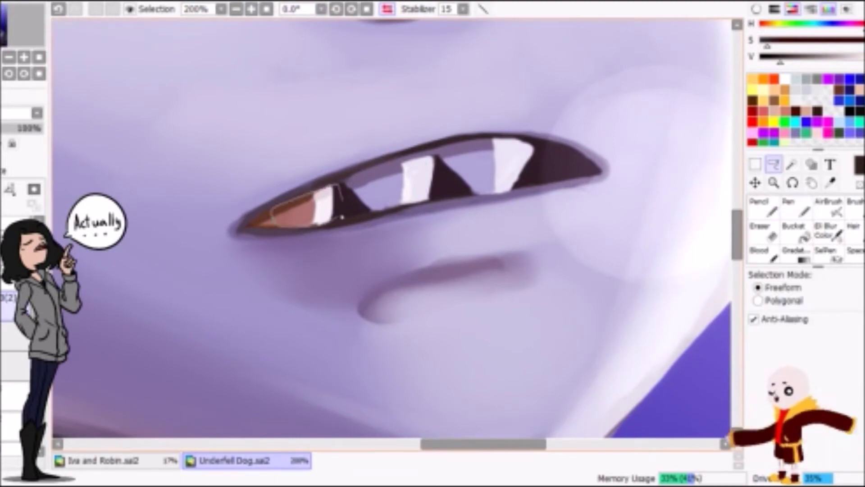
mouse_move(254, 195)
left_mouse_down()
mouse_move(316, 218)
mouse_move(275, 217)
left_mouse_up()
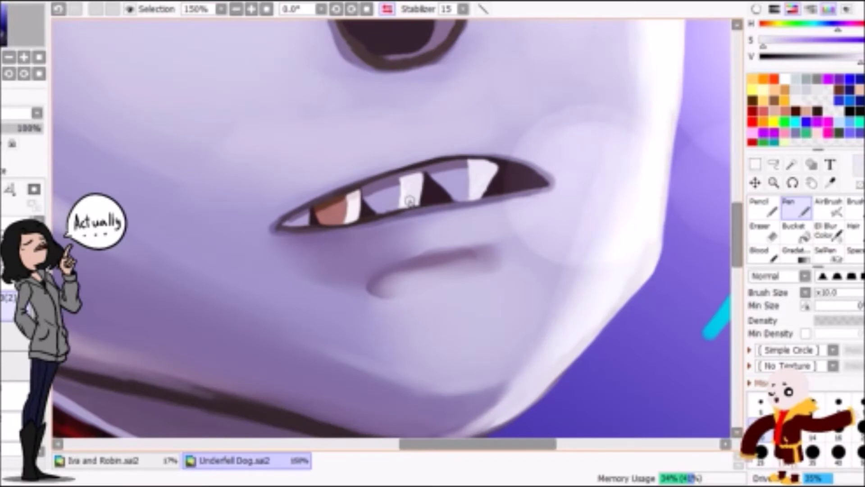
mouse_move(409, 201)
left_mouse_down()
mouse_move(376, 220)
mouse_move(311, 214)
left_mouse_up()
key("h")
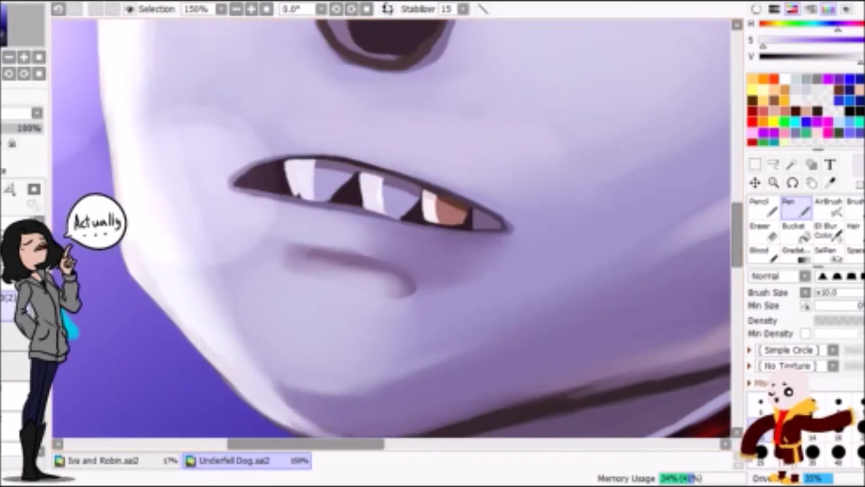
Select the area around the mouth with the Freeform lasso and cover the teeth with a solid dark fill.
key("h")
mouse_move(473, 193)
left_mouse_down()
mouse_move(496, 170)
mouse_move(366, 194)
mouse_move(339, 248)
left_mouse_up()
key("e")
key("n")
key("e")
key("ctrl+z")
key("ctrl+y")
key("n")
left_click(236, 9)
left_click(251, 9)
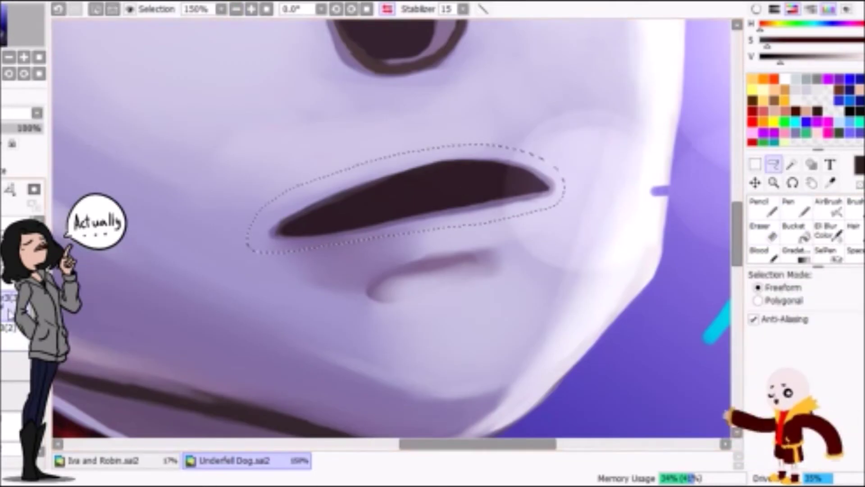
left_click(428, 201)
left_click(440, 241, "shift")
Paint sample dots of the white, grey, brown and gold tooth colours on the background beside the face.
key("ctrl+z")
key("ctrl+z")
key("n")
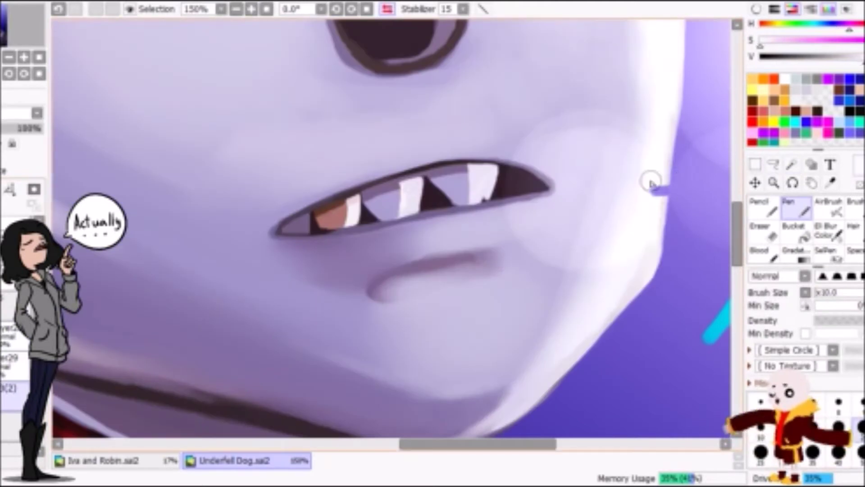
scroll(290, 286, "right", 3)
key("ctrl+y")
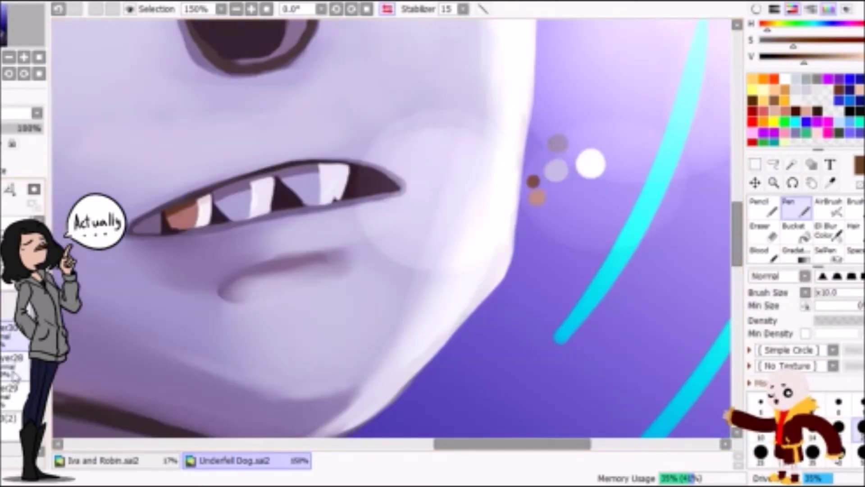
key("ctrl+y")
Draw a pale zigzag line across the dark mouth as the outline of a row of pointed teeth.
scroll(319, 257, "left", 1)
mouse_move(377, 162)
left_mouse_down()
mouse_move(386, 165)
mouse_move(221, 201)
left_mouse_up()
key("ctrl+z")
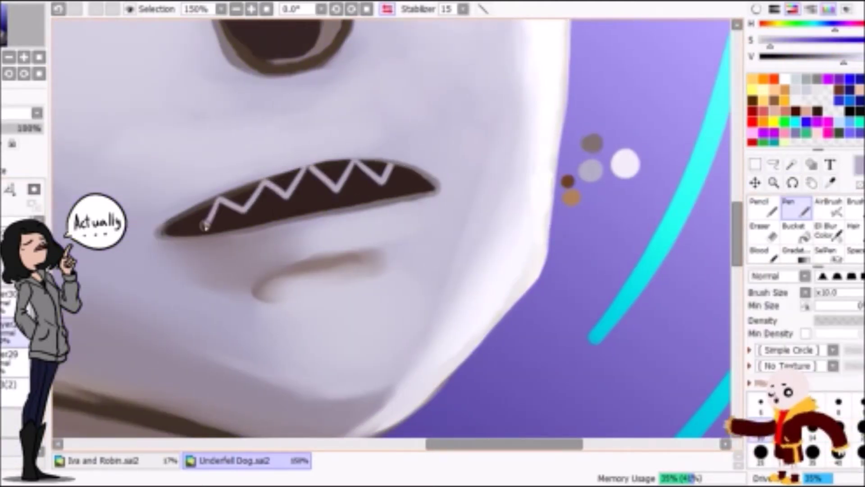
left_click(251, 9)
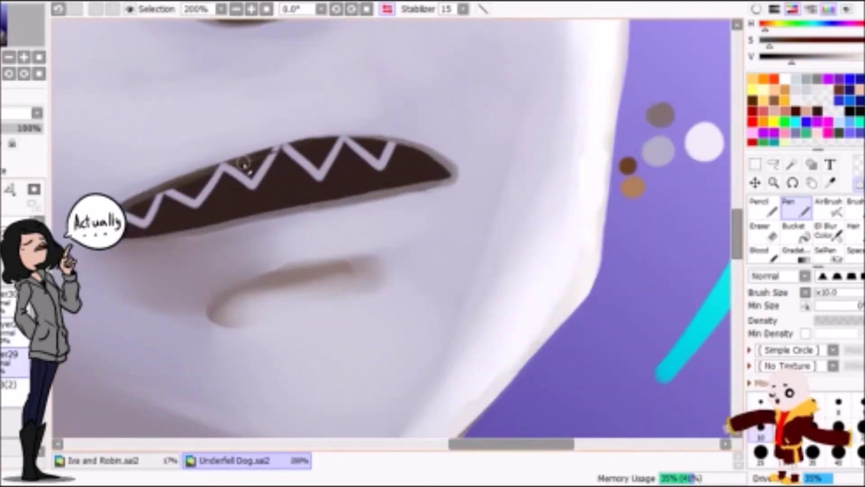
key("ctrl+minus")
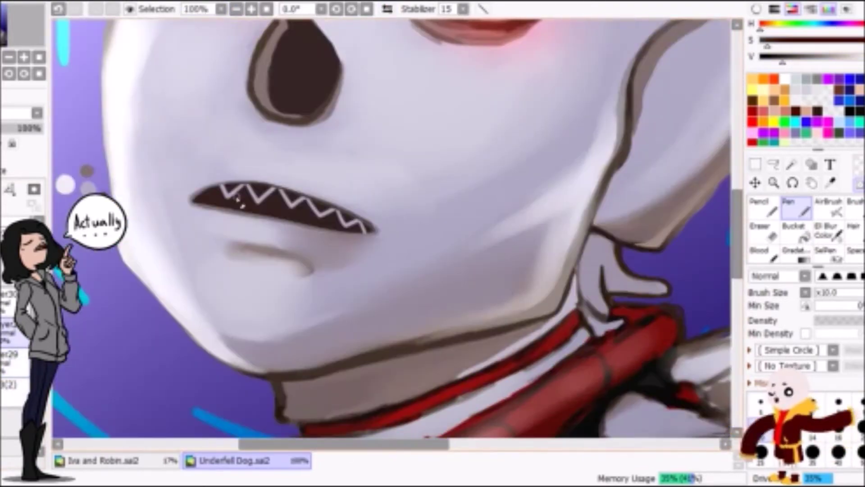
Fill the pointed upper teeth with the pale tooth colour and sample the white dot for their highlights.
key("h")
key("ctrl+minus")
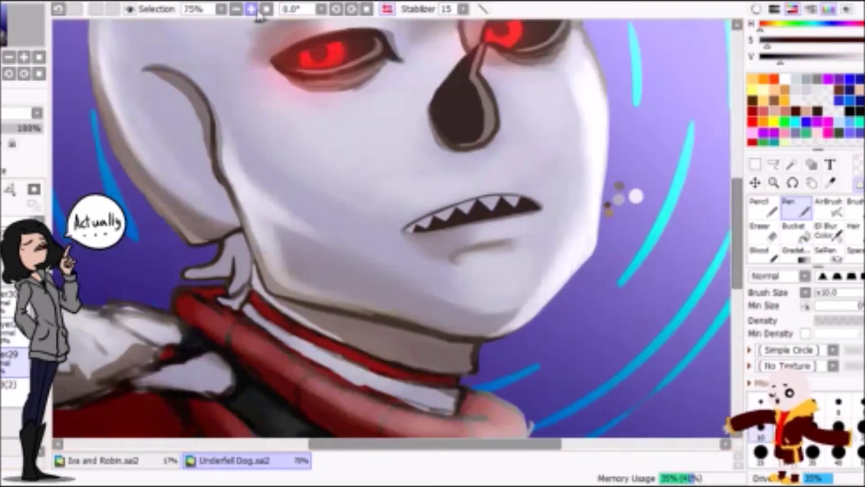
key("h")
left_click(645, 193, "alt")
key("h")
Add a layer for the tooth details and colour one fang near the mouth's near corner gold.
key("ctrl+shift+n")
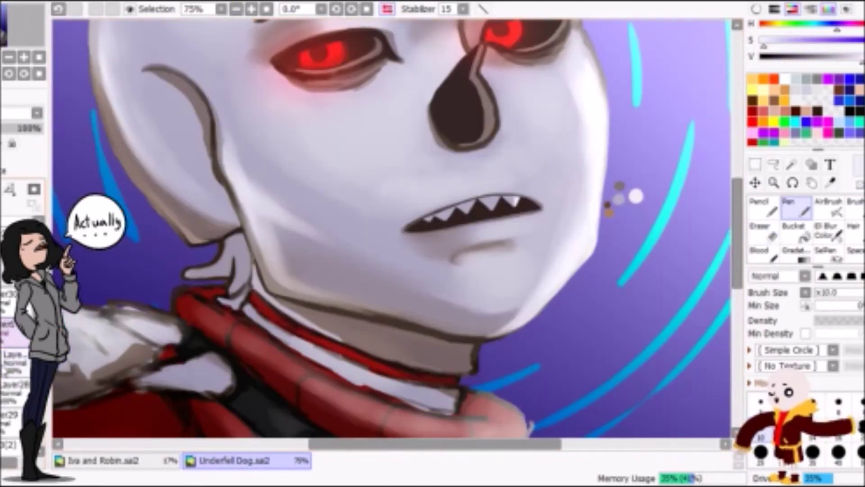
left_click(610, 213, "alt")
left_click(444, 216, "alt")
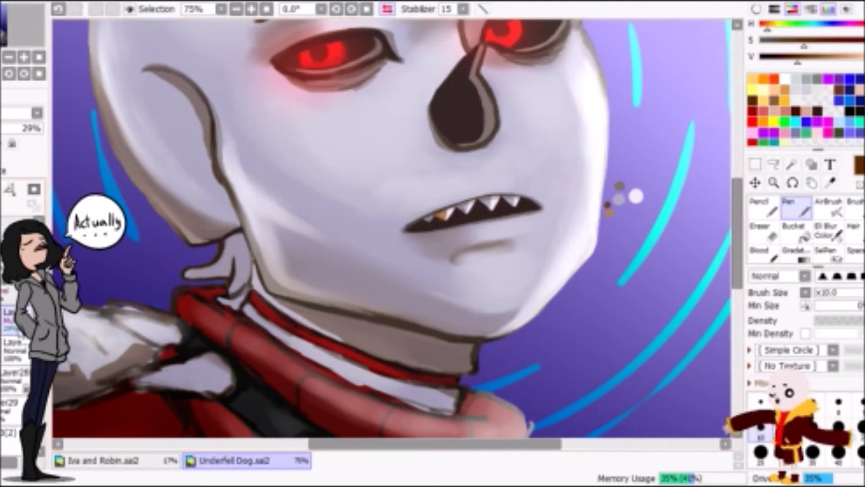
Add a soft pink-violet blush to the cheek below the near eye.
scroll(470, 218, "down", 4)
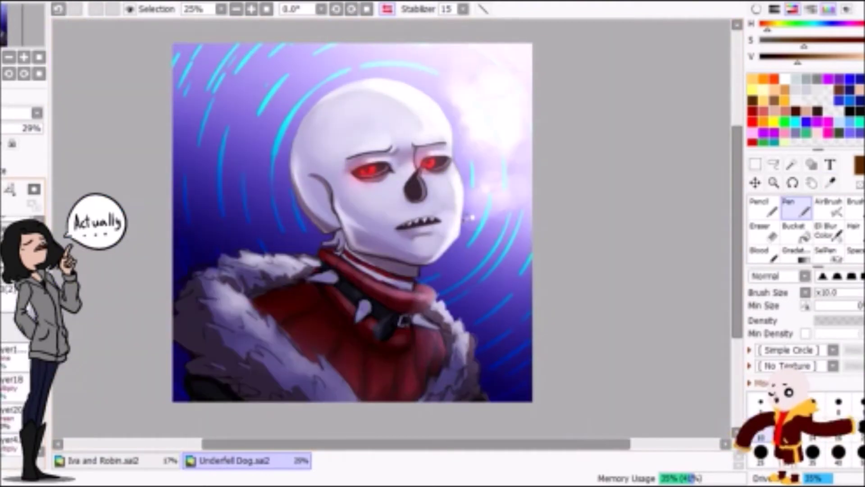
scroll(470, 218, "up", 1)
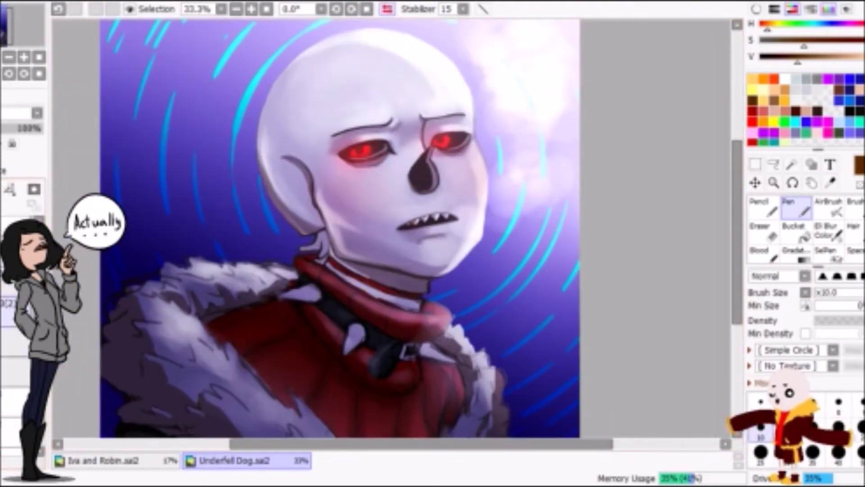
scroll(470, 218, "up", 1)
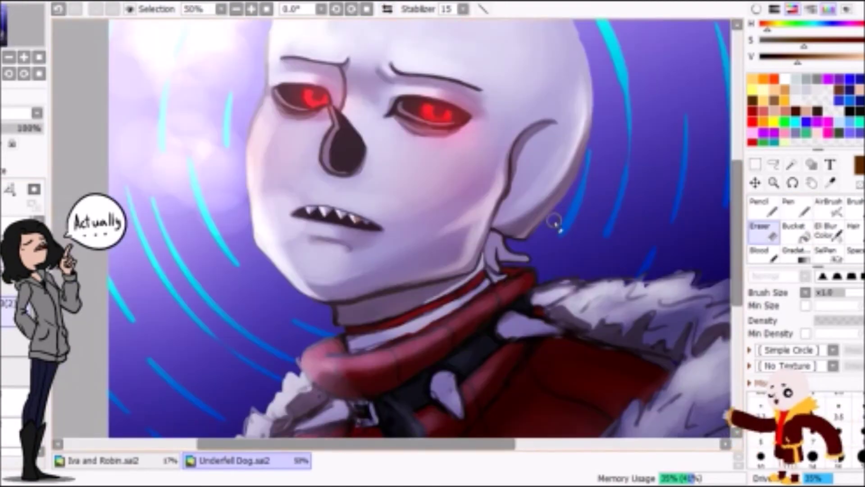
Paint thin greyish-mauve rims along the inner edges of both eye sockets and the nose cavity.
left_click(236, 10)
scroll(270, 141, "up", 4)
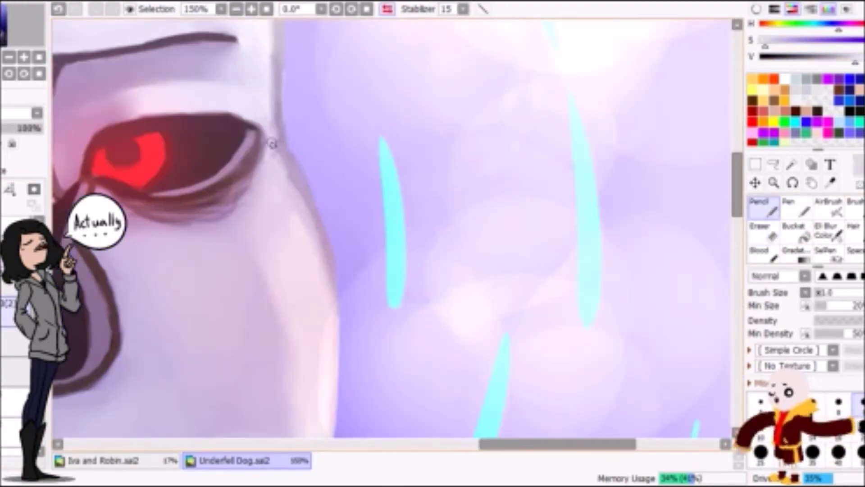
left_click(215, 197, "alt")
key("h")
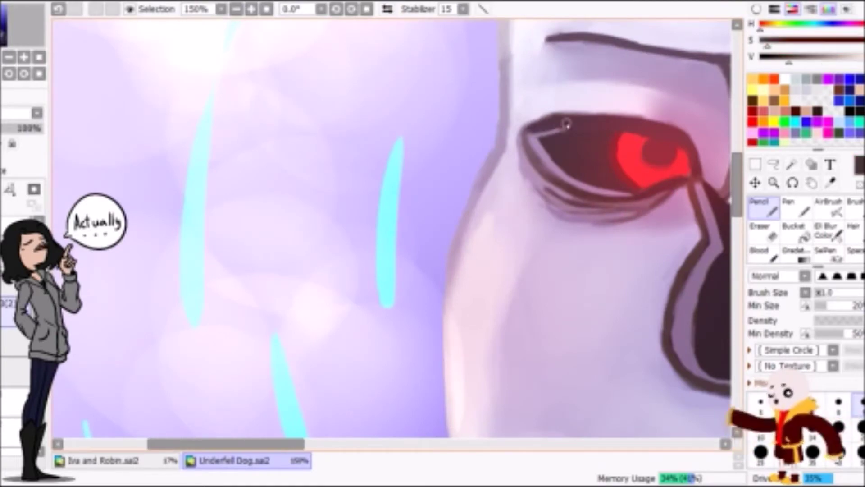
key("h")
scroll(541, 135, "down", 4)
scroll(540, 135, "up", 3)
key("h")
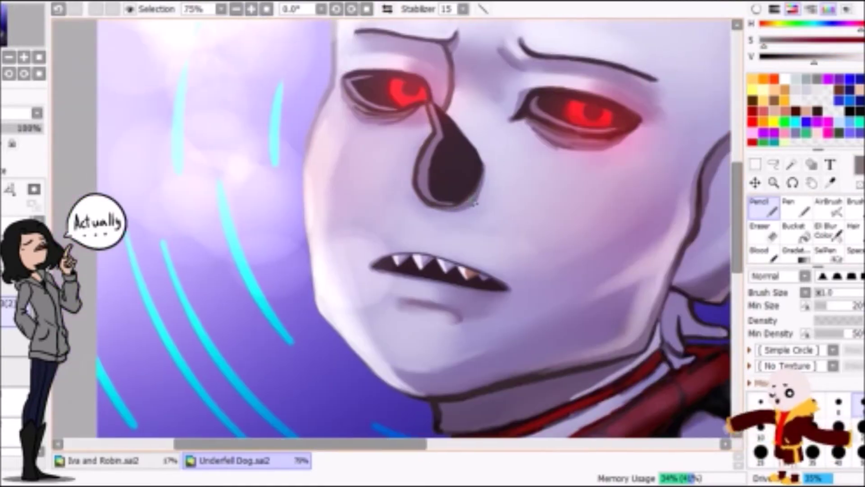
key("h")
scroll(463, 208, "up", 1)
key("h")
Repaint the red stripe around the neck with the Pen and clean up its dark outlines.
key("n")
left_click(288, 239, "alt")
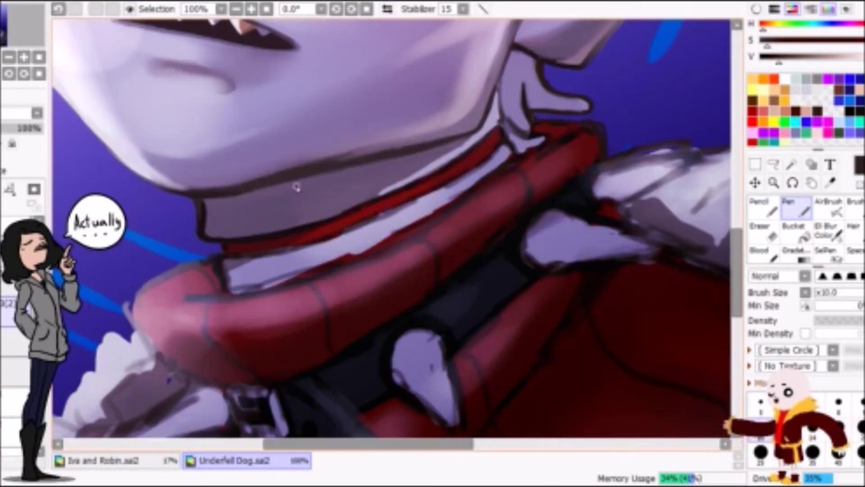
left_click(410, 189, "alt")
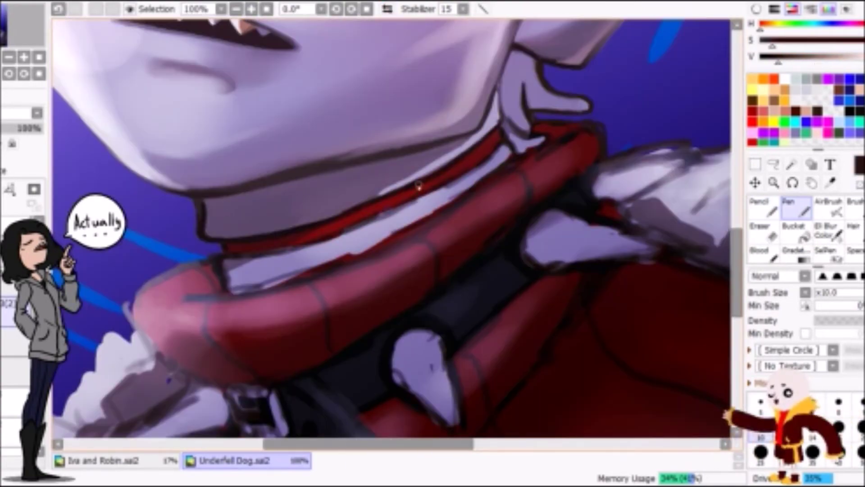
left_click(473, 162, "alt")
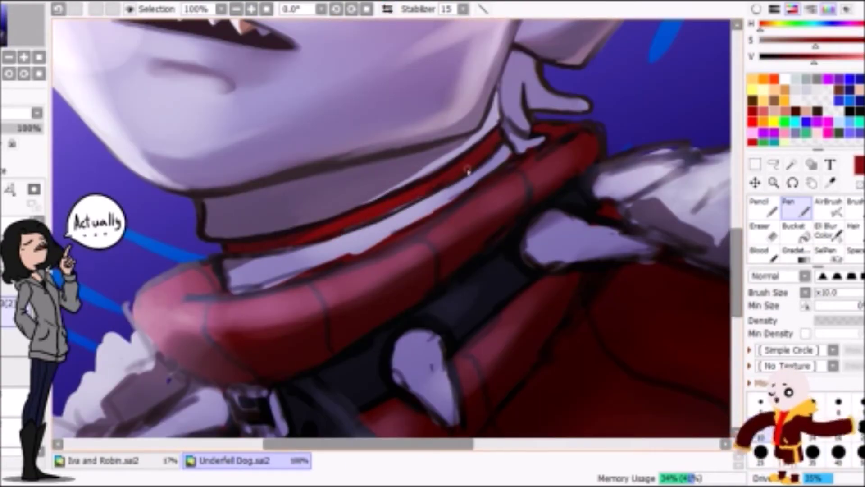
left_click_drag(473, 161, 552, 161)
Fill in the pale lavender band below the red stripe and ink its lower edge against the collar roll.
left_click(347, 280, "alt")
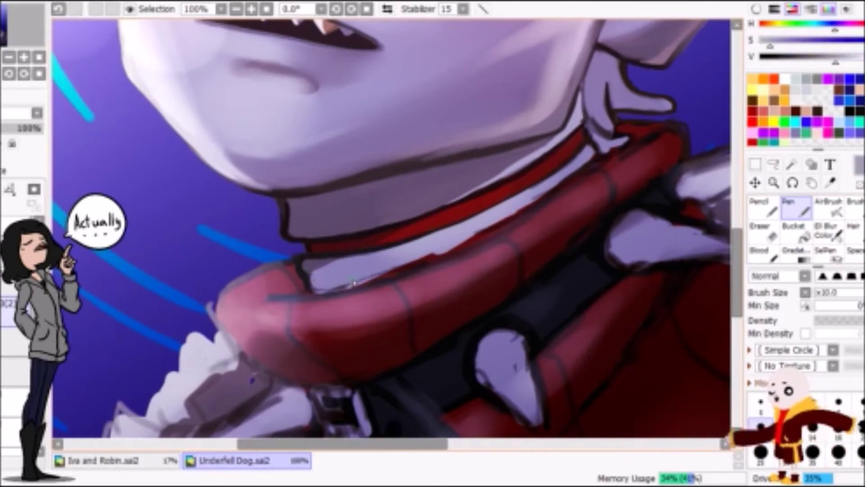
left_click_drag(348, 280, 325, 279)
left_click(303, 296, "alt")
left_click_drag(546, 198, 376, 283)
scroll(532, 202, "down", 8)
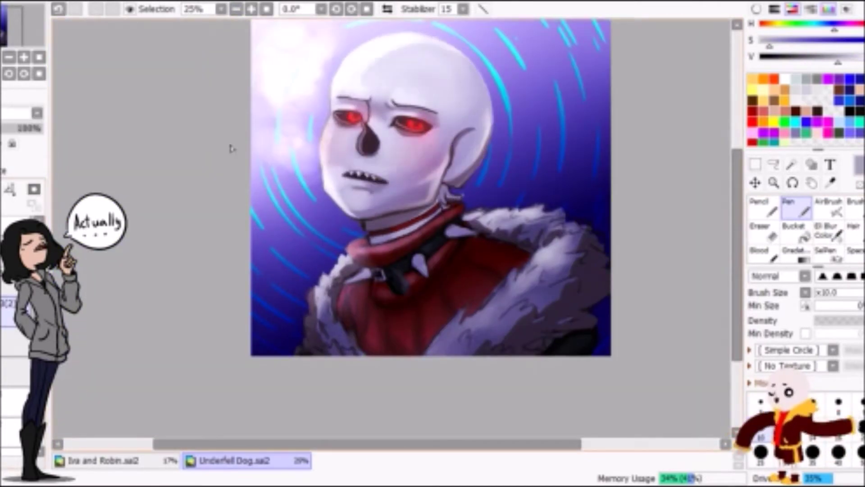
key("h")
left_click_drag(309, 116, 405, 113)
key("h")
key("h")
key("ctrl+z")
key("ctrl+z")
key("e")
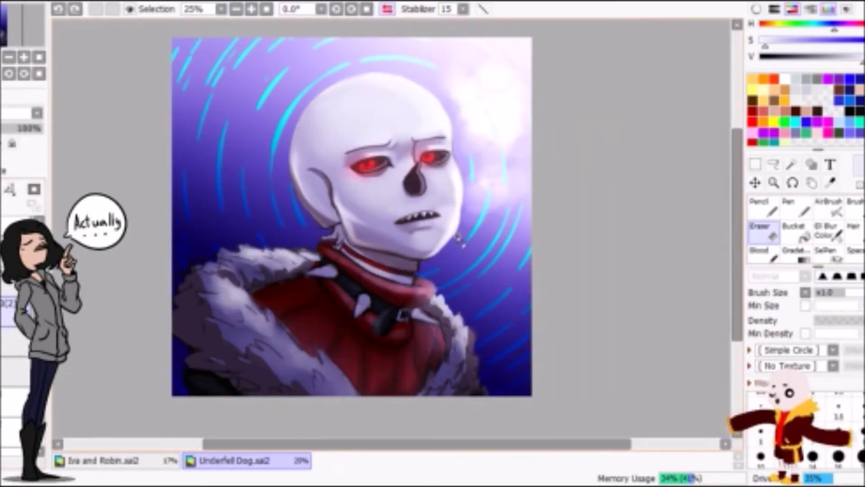
Paint darker cast shadows on the near ends of the red stripe and the lavender neck band.
key("h")
scroll(357, 252, "up", 8)
key("n")
left_click(382, 239, "alt")
scroll(382, 187, "up", 2)
left_click_drag(326, 300, 371, 295)
left_click_drag(157, 274, 328, 292)
left_click(329, 291, "alt")
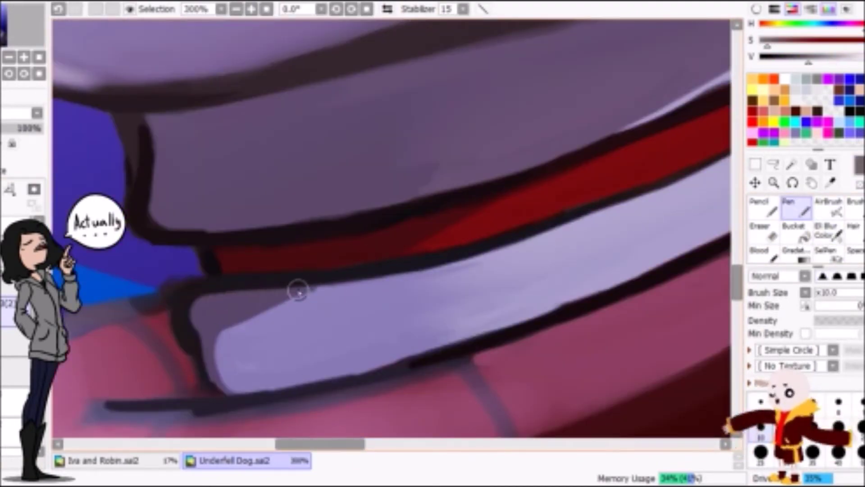
Ink the inner fold at the collar roll's near end and repaint the red shading around it.
mouse_move(199, 366)
left_mouse_down()
mouse_move(193, 396)
mouse_move(319, 386)
left_mouse_up()
left_click_drag(317, 293, 266, 317)
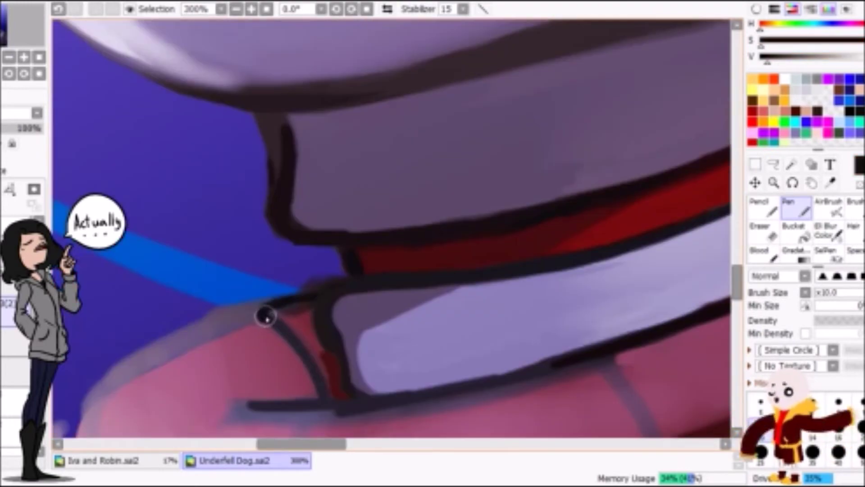
scroll(266, 317, "down", 1)
left_click(307, 292, "alt")
key("h")
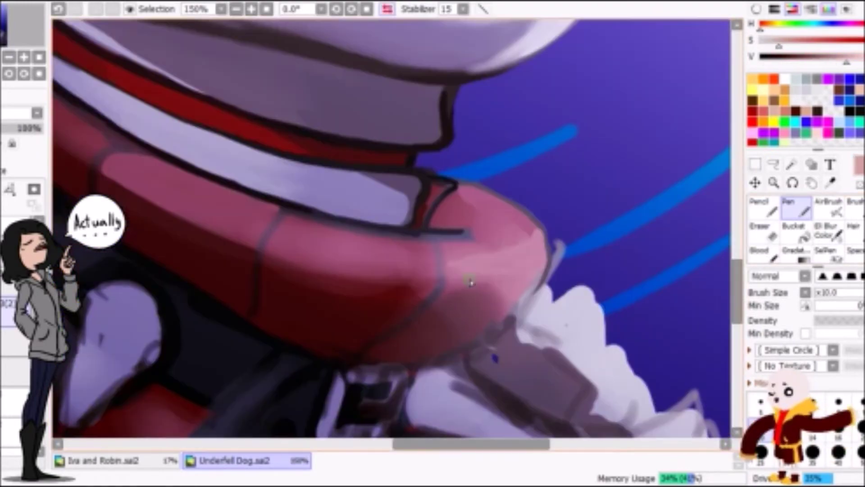
left_click(444, 212, "alt")
left_click_drag(455, 216, 433, 228)
key("h")
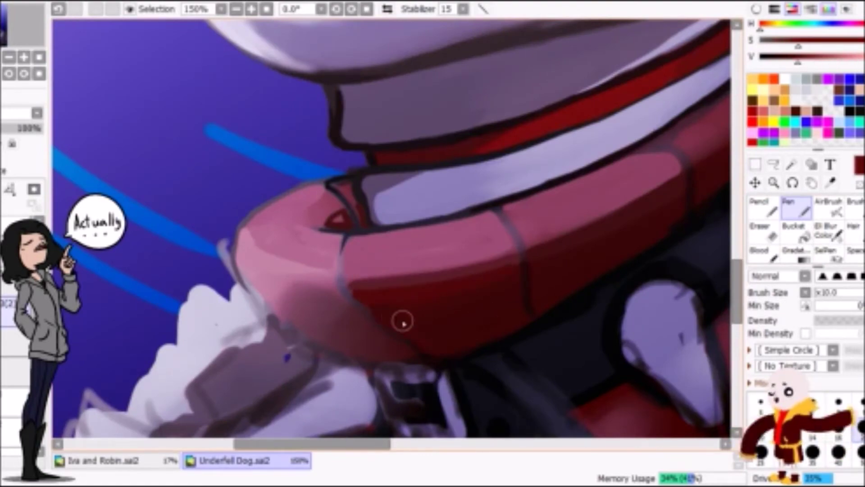
Blend the highlights on the upper collar roll with the blur brush and ink its front seam in dark strokes.
scroll(410, 257, "down", 2)
scroll(410, 257, "up", 2)
key("g")
key("b")
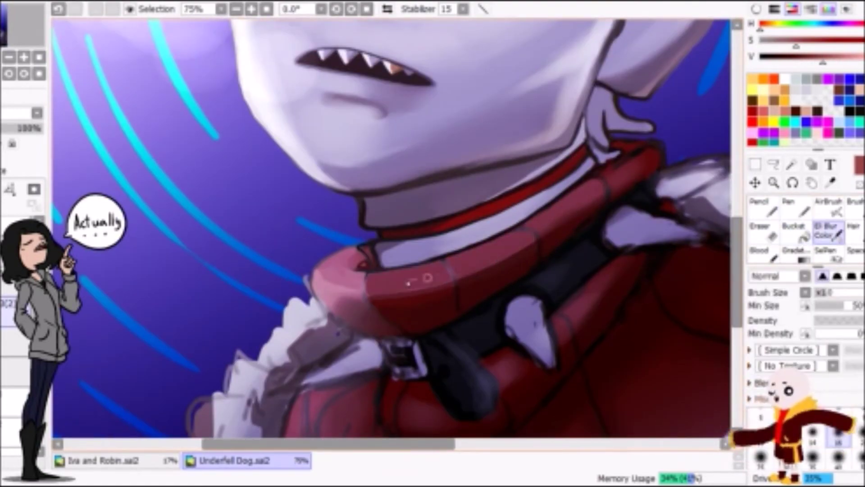
key("h")
left_click(324, 289, "alt")
key("h")
key("n")
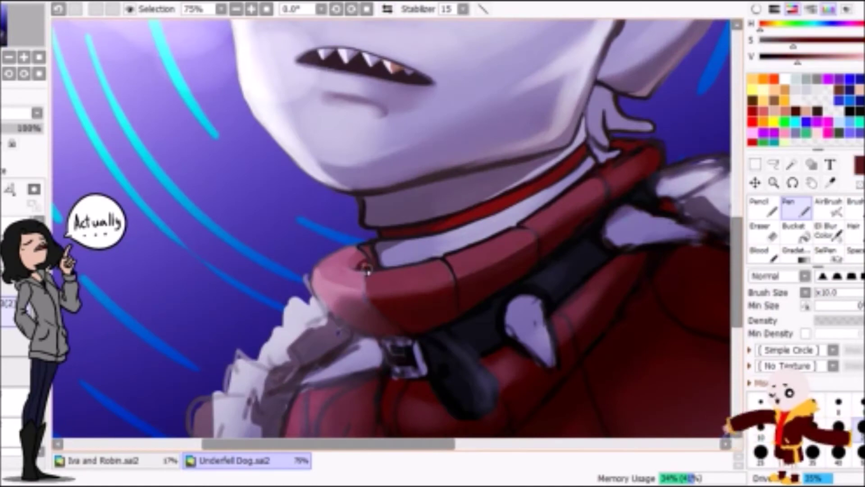
key("h")
key("h")
Repaint the black belt and its hanging strap tip, and sharpen the outline of the front spike.
left_click(491, 312, "alt")
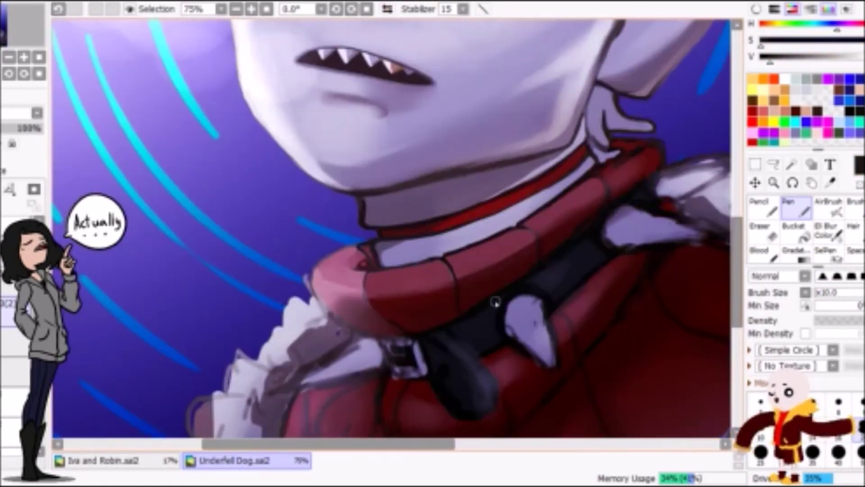
key("h")
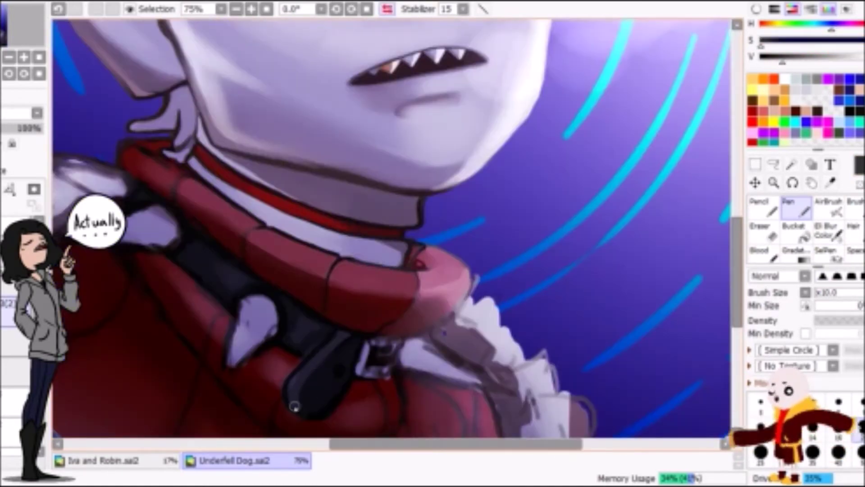
key("h")
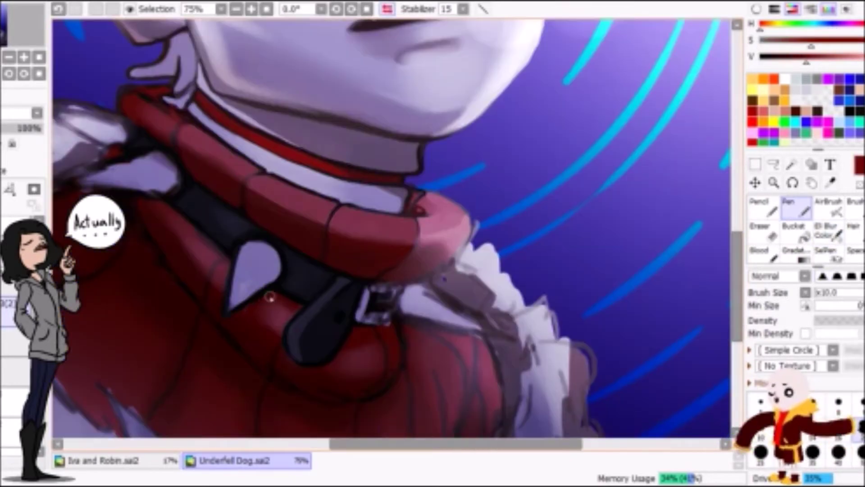
Add a pale highlight facet to the front spike and ink the lower collar roll's bottom edge in near-black.
left_click(388, 10)
key("a")
key("h")
left_click(544, 298, "alt")
key("h")
key("h")
left_click(521, 325, "alt")
left_click(694, 240, "alt")
key("n")
left_click(630, 263, "alt")
key("h")
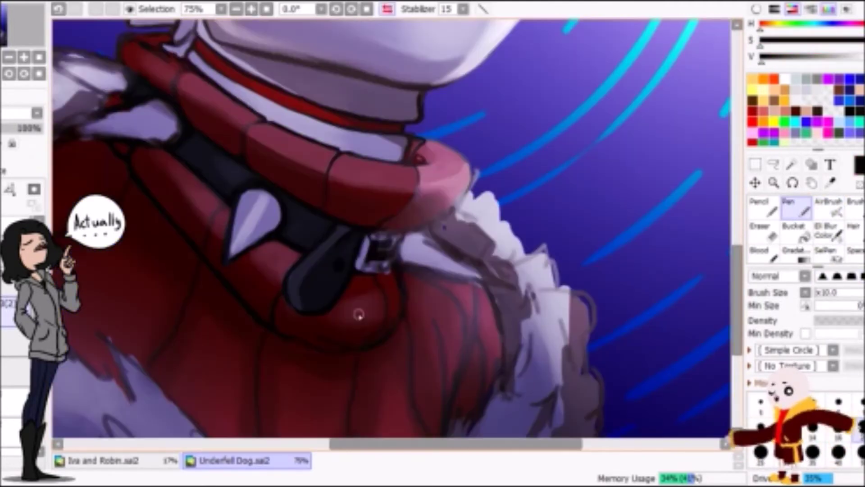
Set the stabilizer to S-4 and repaint the belt buckle as a clean lavender frame with a prong and dark opening.
left_click(444, 228, "alt")
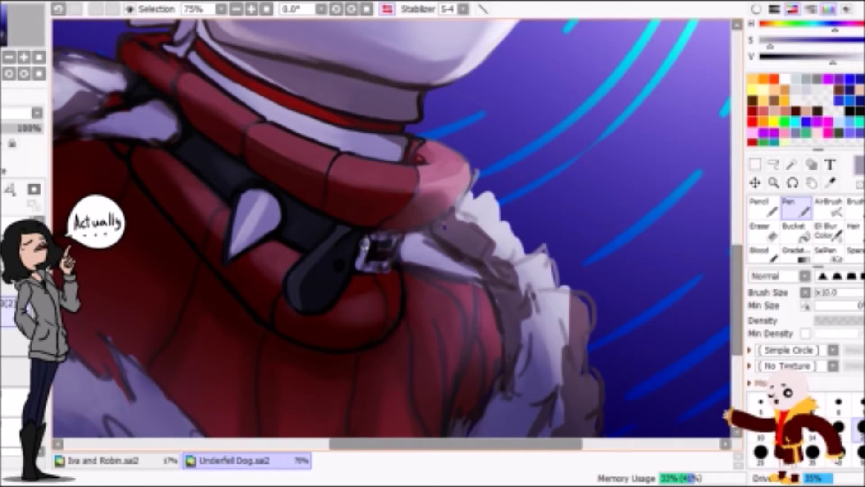
key("h")
key("h")
key("h")
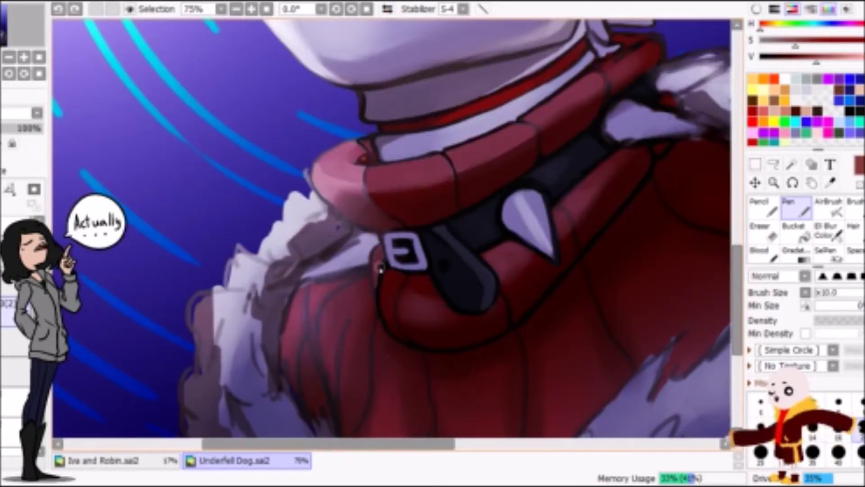
key("h")
key("v")
scroll(444, 227, "down", 5)
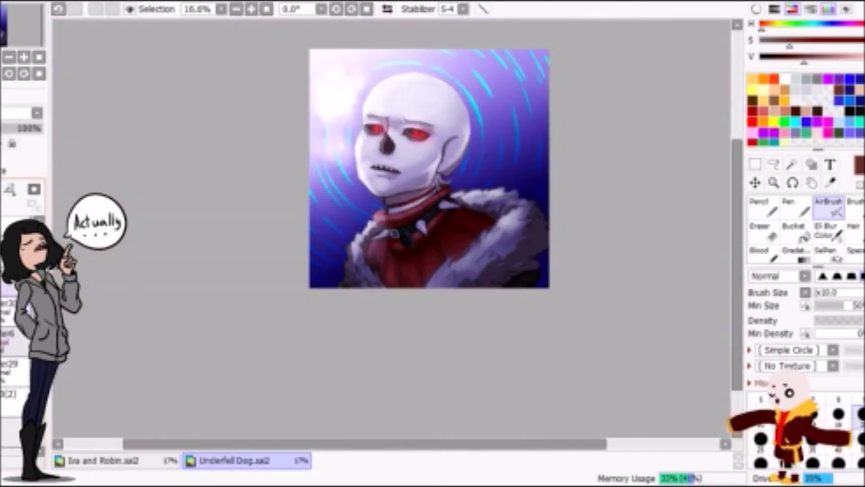
scroll(444, 227, "up", 3)
scroll(220, 119, "down", 3)
scroll(220, 119, "up", 1)
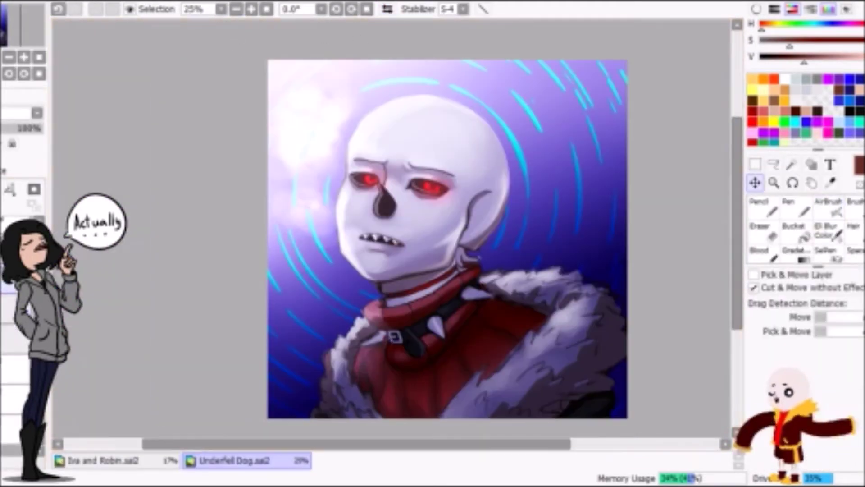
scroll(392, 428, "up", 1)
Darken the outline and seam at the upper collar roll's near end with the Pen.
key("h")
scroll(349, 110, "up", 2)
key("n")
key("h")
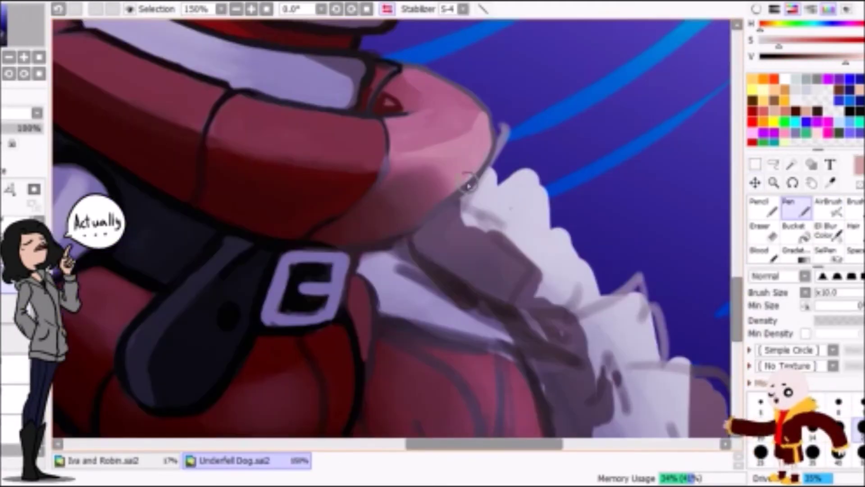
left_click(322, 332, "alt")
left_click(336, 290, "alt")
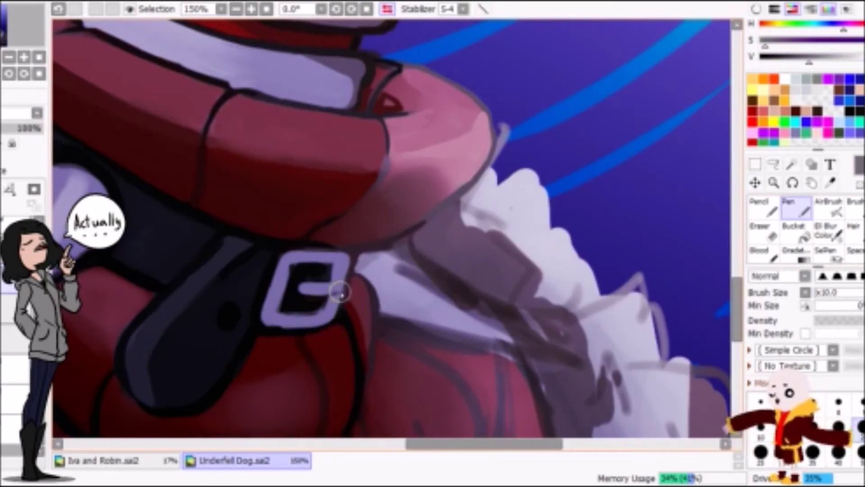
key("h")
Cover the pale coat lining beside the buckle with a mauve shadow and darken the collar roll's near end.
left_click(506, 315, "alt")
left_click(533, 253, "alt")
scroll(533, 253, "down", 3)
scroll(461, 331, "up", 3)
left_click(423, 207, "alt")
left_click(324, 266, "alt")
key("h")
scroll(365, 290, "down", 2)
Airbrush a more saturated red over the collar rolls and the chest of the sweater.
key("a")
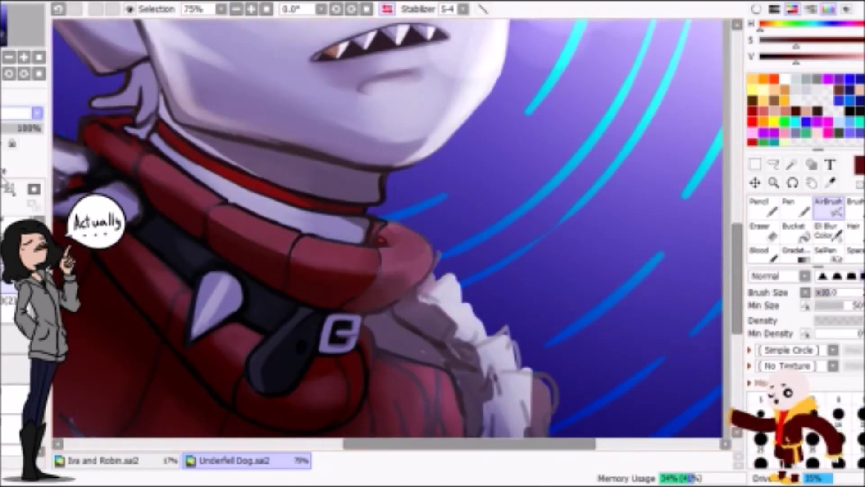
scroll(365, 290, "down", 1)
scroll(397, 232, "down", 1)
key("h")
left_click(432, 221, "alt")
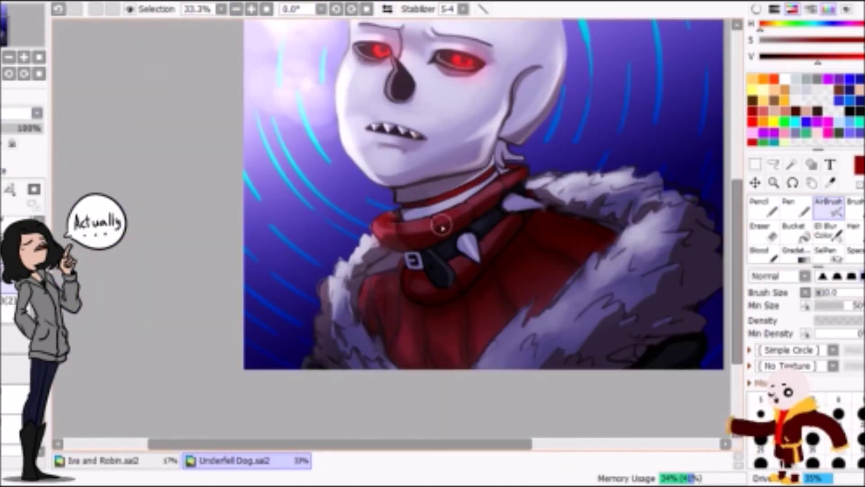
key("h")
key("h")
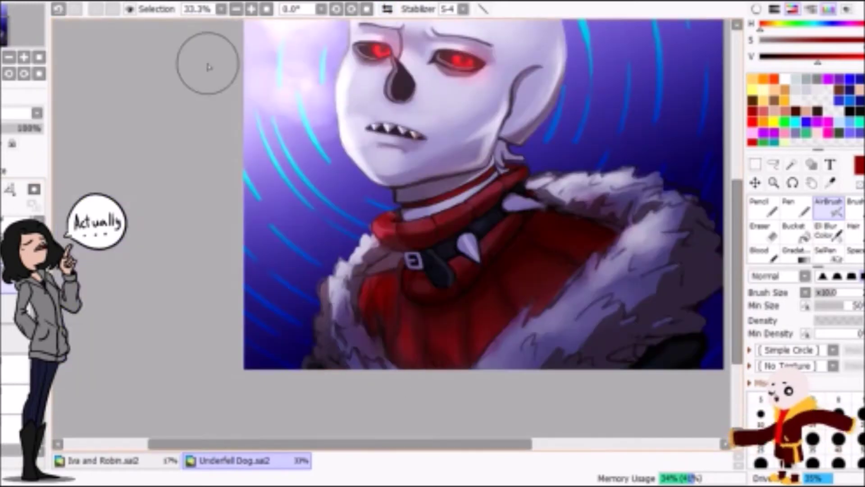
Blend the red highlight on the collar roll's near end with the blur brush.
scroll(342, 252, "up", 3)
key("b")
left_click(345, 220, "alt")
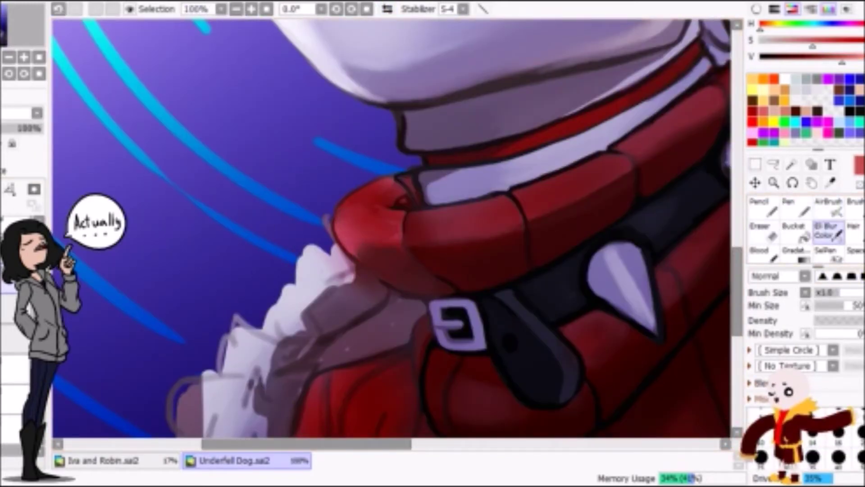
key("h")
key("h")
Set the stabilizer to 0 and paint over the collar's inner fold with smooth dark red strokes and a dark outline.
key("n")
left_click(413, 171, "alt")
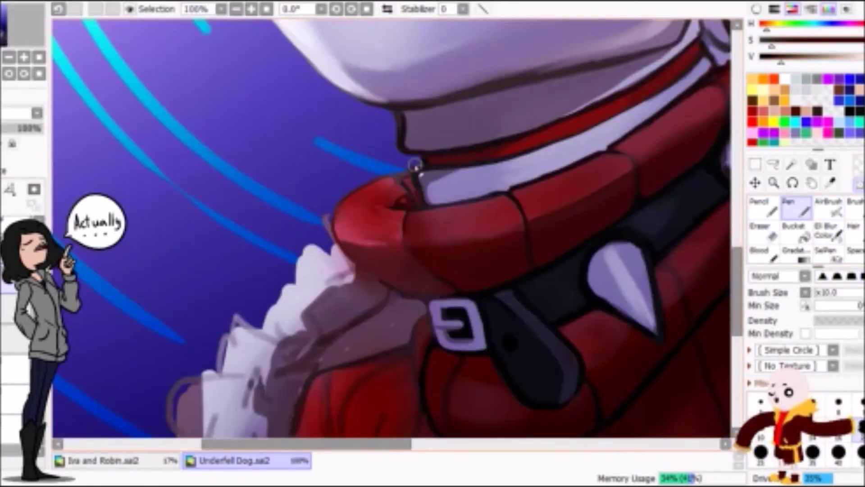
left_click_drag(398, 198, 412, 200)
key("b")
key("n")
left_click(385, 175, "alt")
left_click(385, 175, "alt")
Ink the outer and lower outline of the upper collar roll's near end down toward the buckle.
key("h")
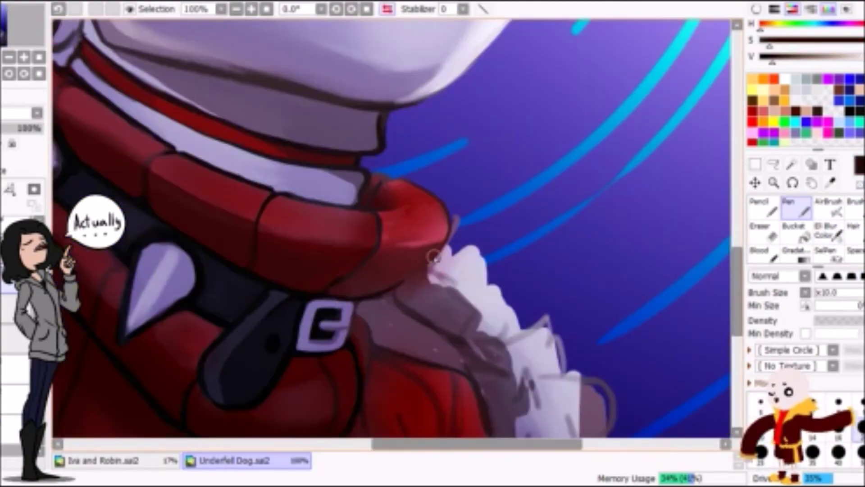
left_click(347, 290, "alt")
left_click(347, 290, "alt")
key("h")
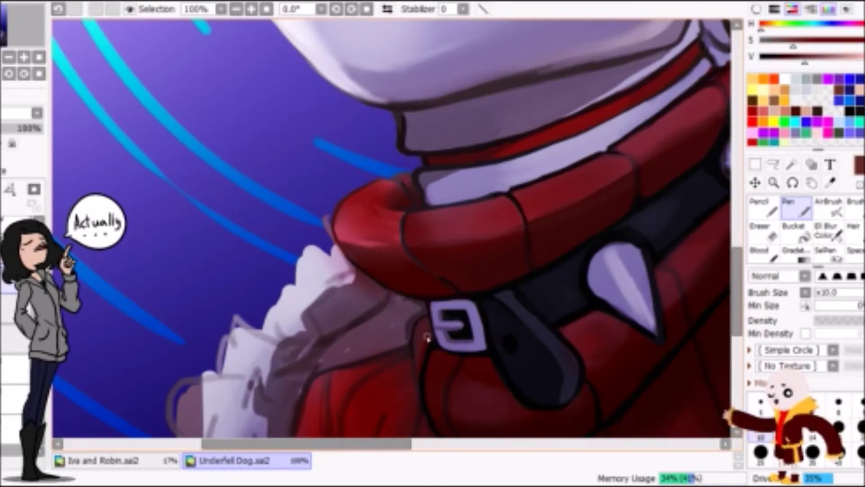
Repaint the belt in dark blue-grey, smoothing its edges from the strap tip to the far spike.
scroll(424, 315, "down", 2)
key("h")
left_click(141, 173, "alt")
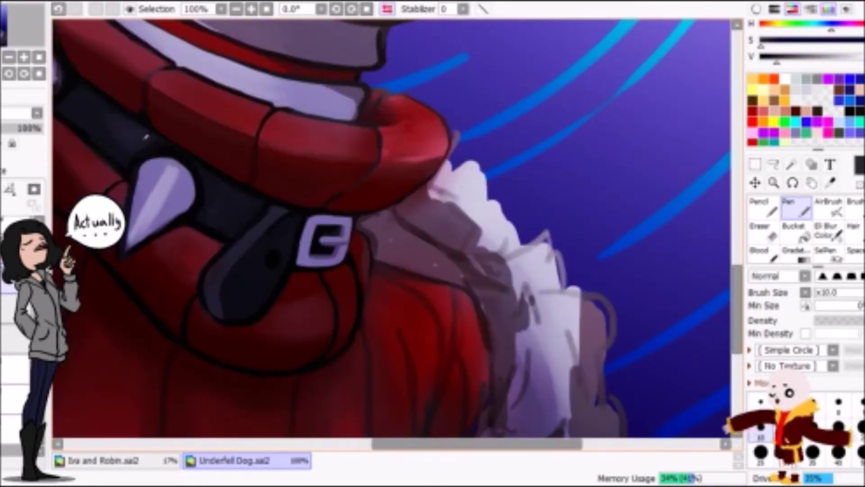
key("h")
scroll(371, 260, "right", 3)
key("h")
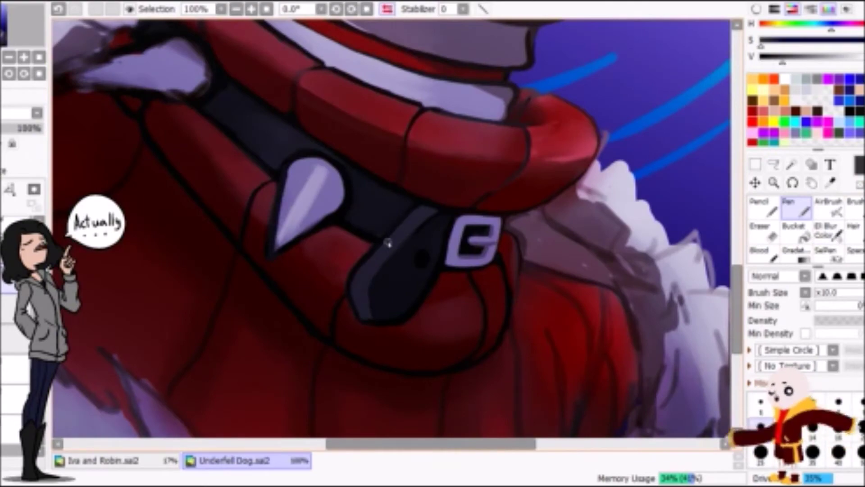
scroll(359, 312, "down", 4)
scroll(379, 207, "up", 3)
key("h")
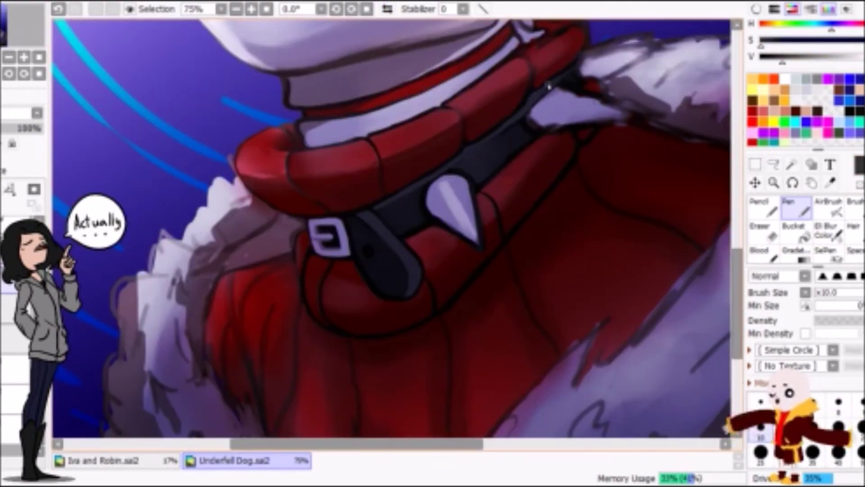
Set the stabilizer to S-2 and clean up the far spike on the belt with pale lilac sampled from it.
key("h")
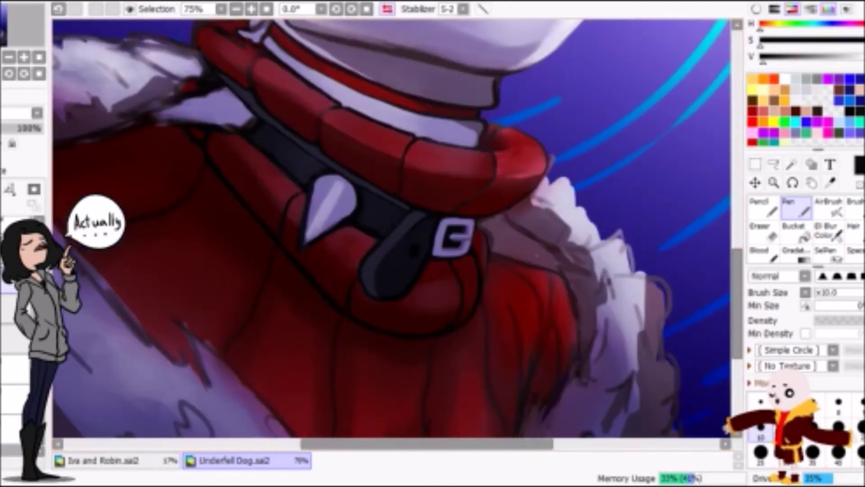
key("h")
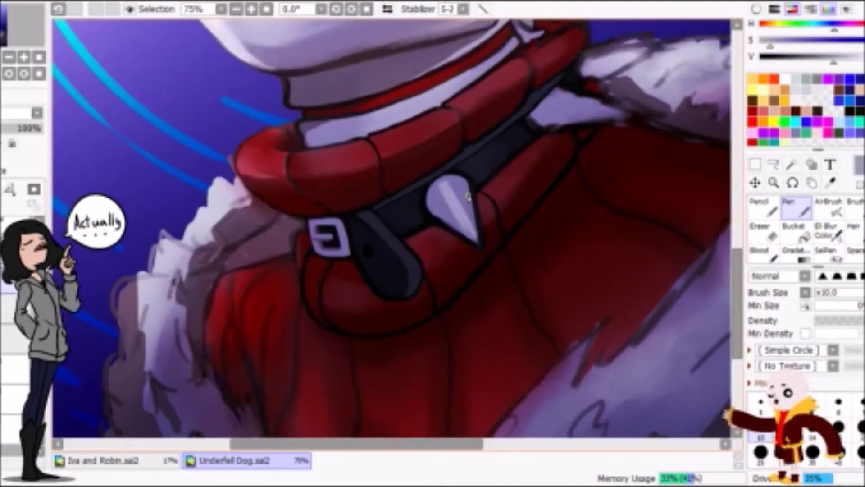
key("h")
key("h")
left_click(529, 143, "alt")
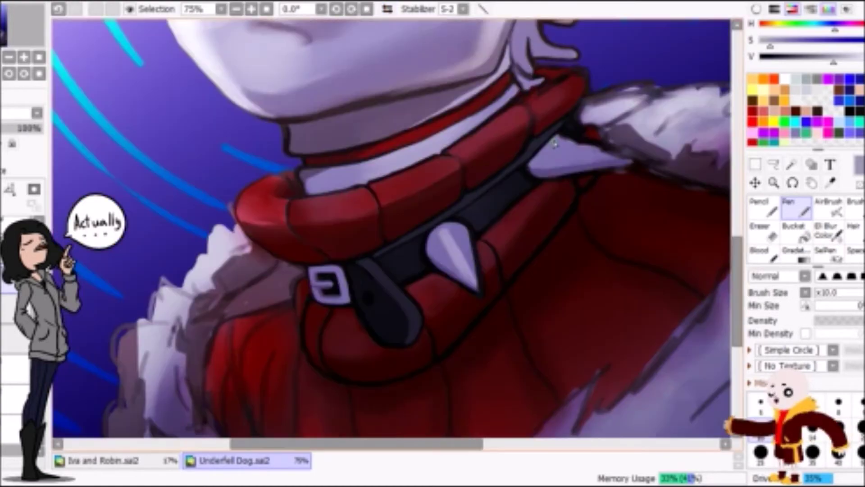
left_click(524, 141, "alt")
scroll(518, 139, "up", 2)
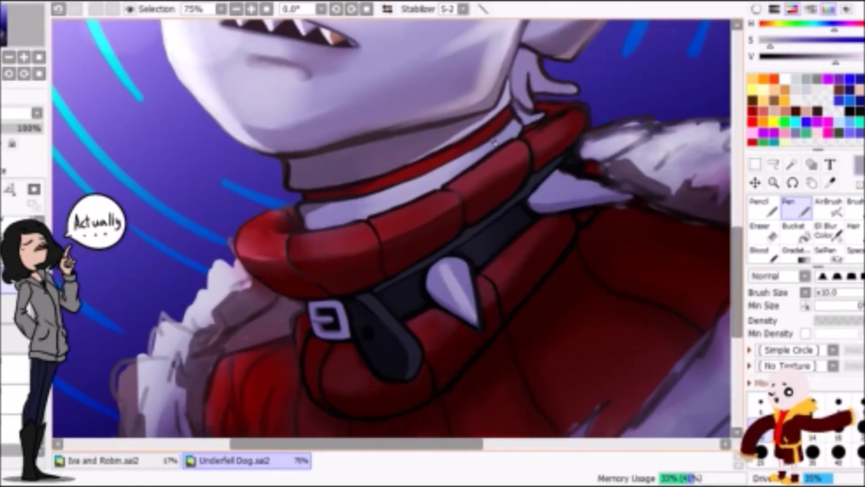
Touch up the shading along the jaw and neck with a sampled grey tone, using the pen and the blur brush.
scroll(493, 145, "up", 2)
left_click(419, 179, "alt")
scroll(419, 179, "down", 4)
scroll(418, 179, "up", 4)
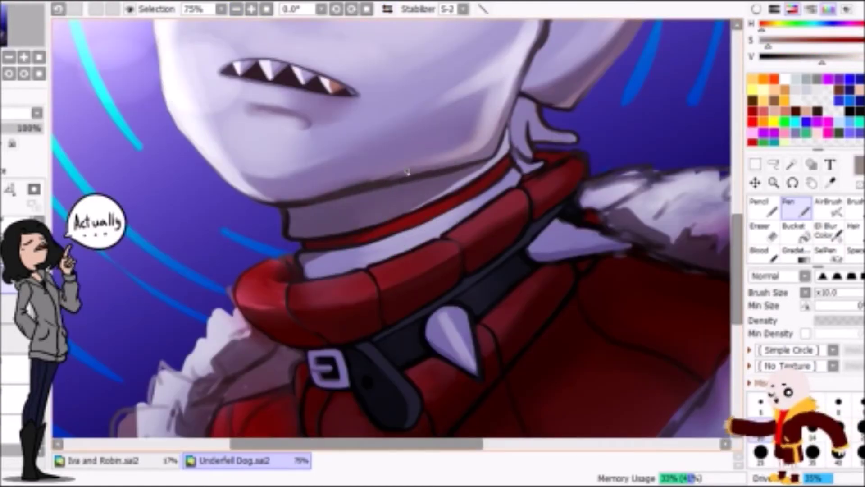
left_click(827, 231)
scroll(453, 157, "down", 4)
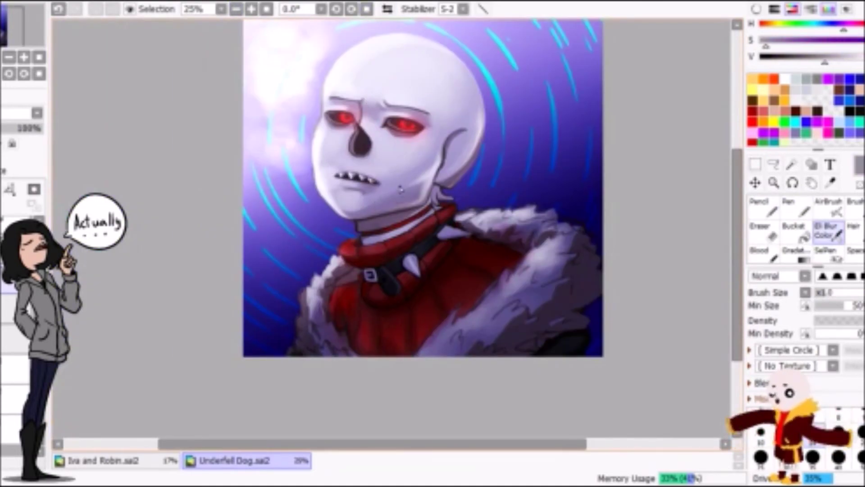
Paint lilac and dark purple-grey tufts over the near fur lapel with the pen in sampled fur colours.
key("h")
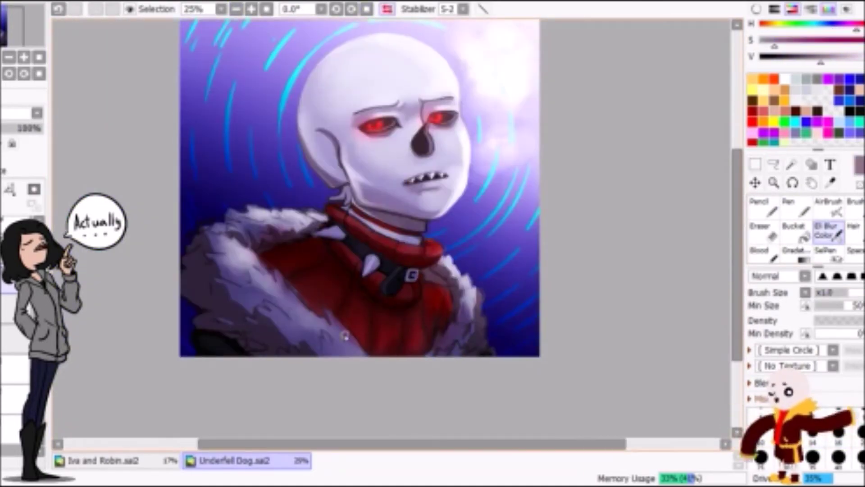
key("n")
key("h")
left_click(572, 246, "alt")
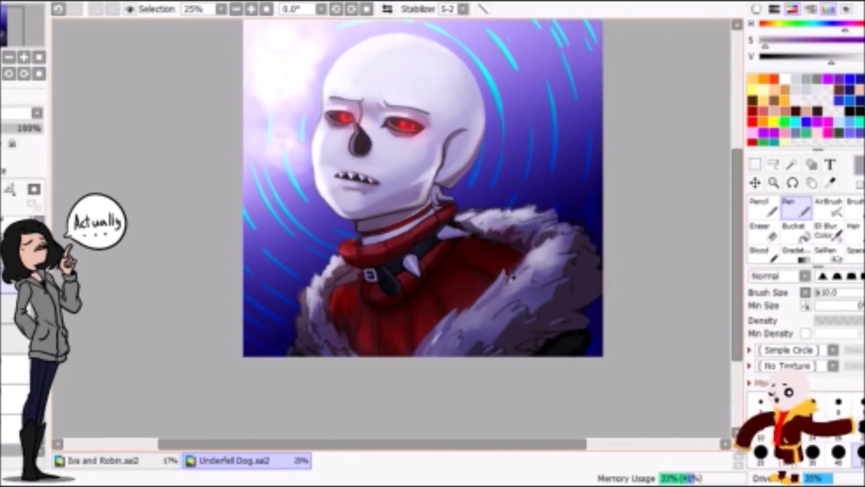
key("h")
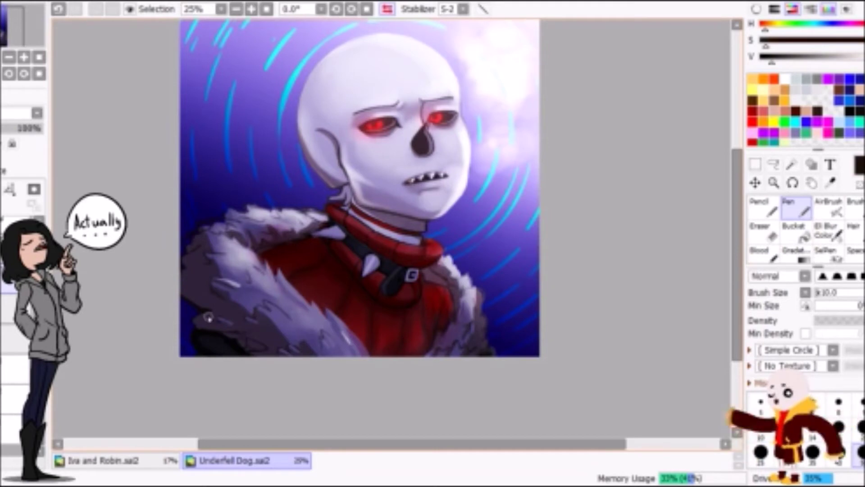
key("h")
left_click(537, 279, "alt")
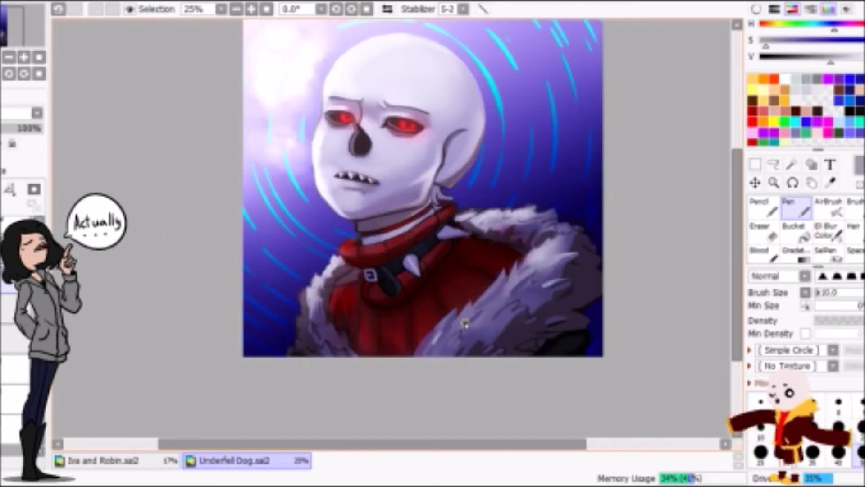
Add reddish-brown shadow clumps and paler lilac strands where the fur trim bends around the shoulder.
key("h")
left_click(298, 240, "alt")
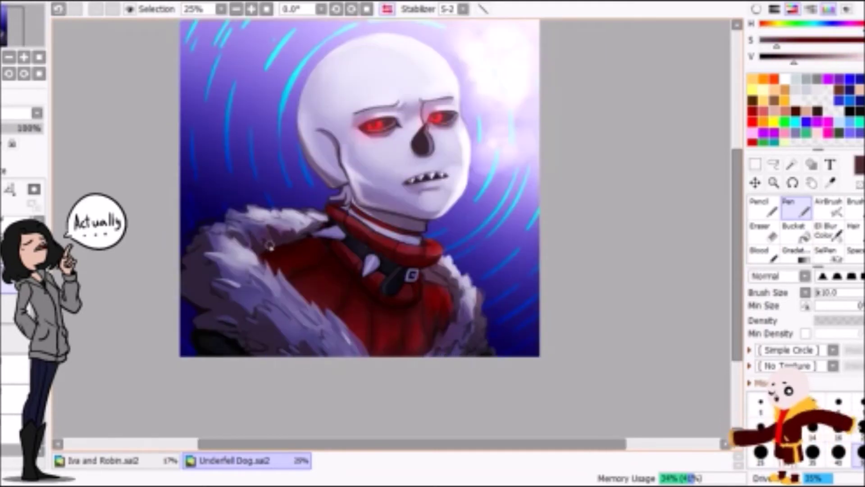
key("h")
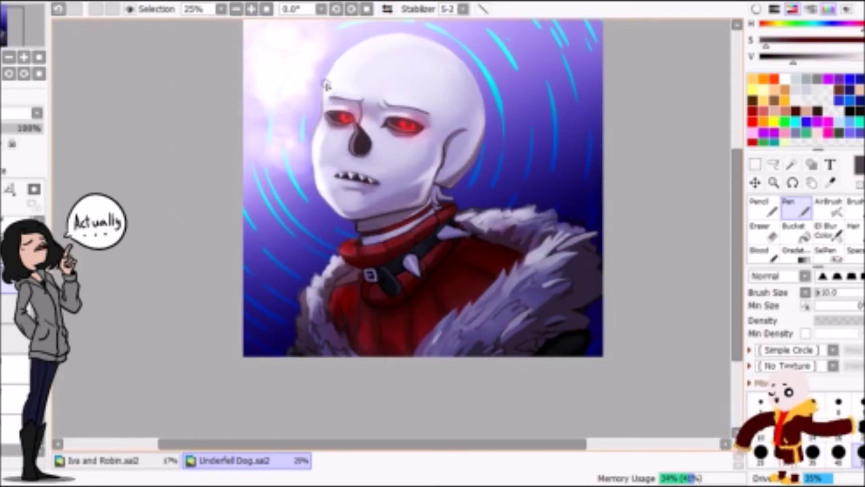
key("h")
left_click(291, 321, "alt")
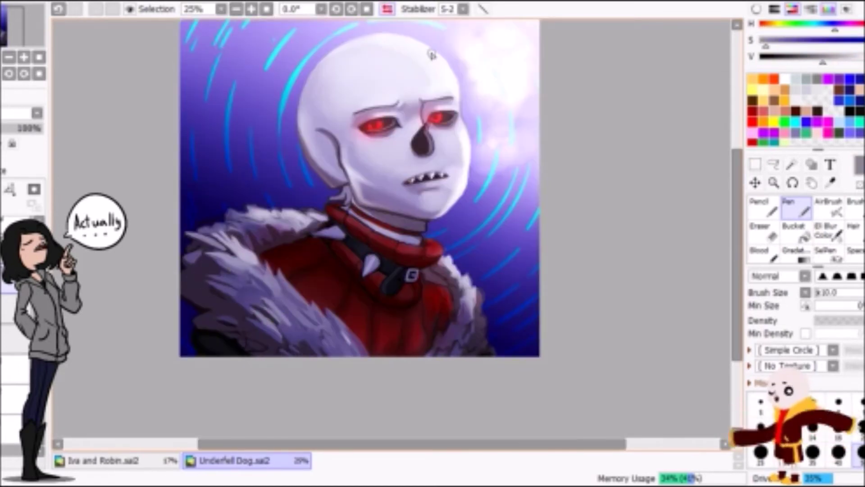
key("h")
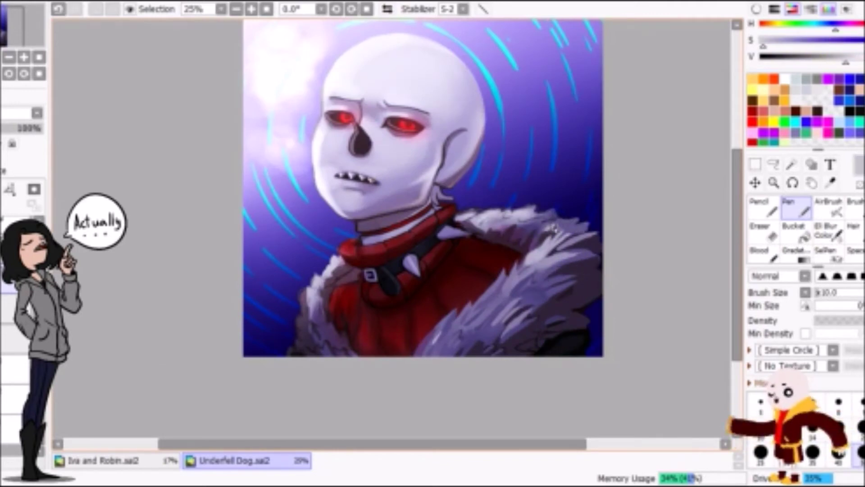
Sharpen the far spike with a pointed tip and black outline, and shade it in pale lilac with the airbrush.
scroll(399, 464, "up", 3)
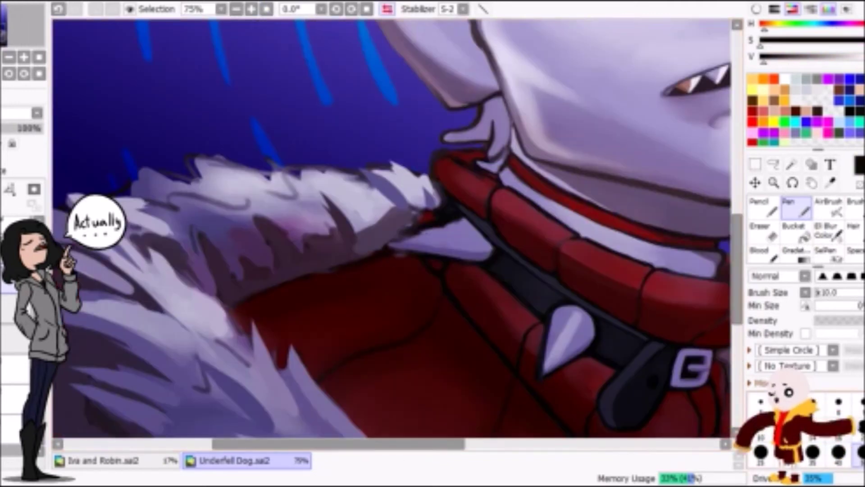
scroll(374, 234, "right", 5)
key("v")
key("h")
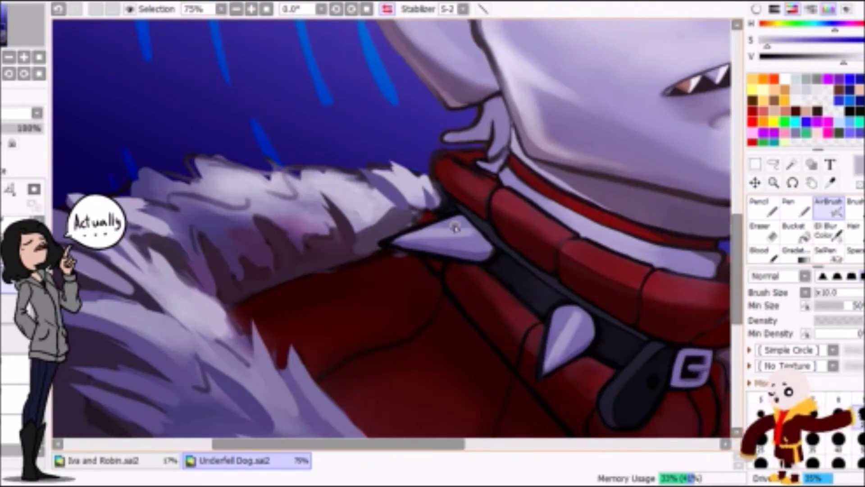
key("h")
Paint fine pale strands along the upper edge of the far fur trim and dark brown shadows on its underside.
scroll(359, 129, "down", 2)
key("n")
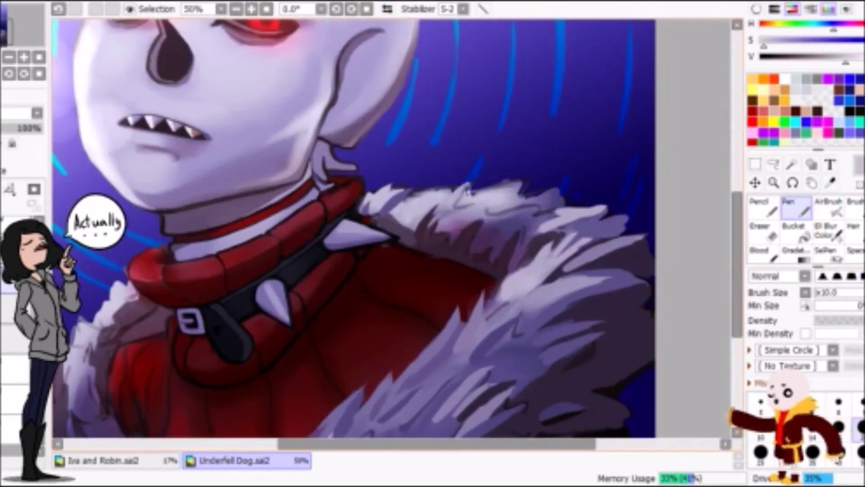
key("h")
key("h")
key("h")
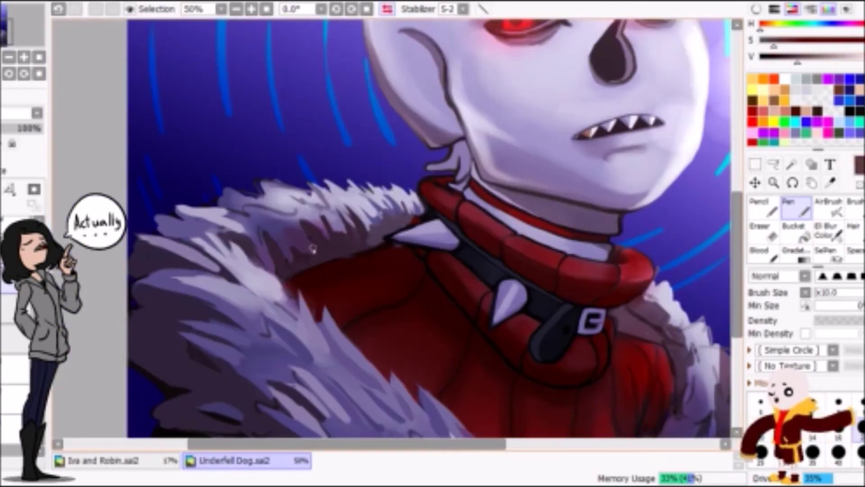
key("h")
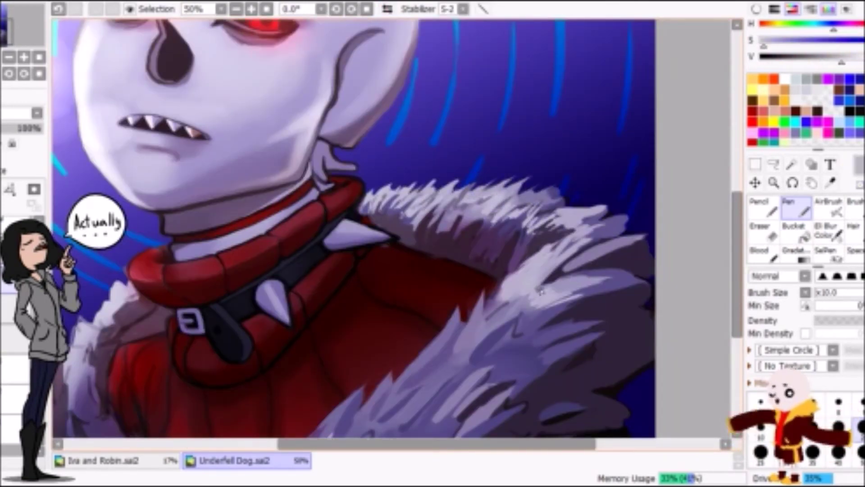
Layer pointed pale lilac strands and dark gaps over the near fur lapel from the shoulder to the canvas's lower edge.
scroll(536, 290, "down", 1)
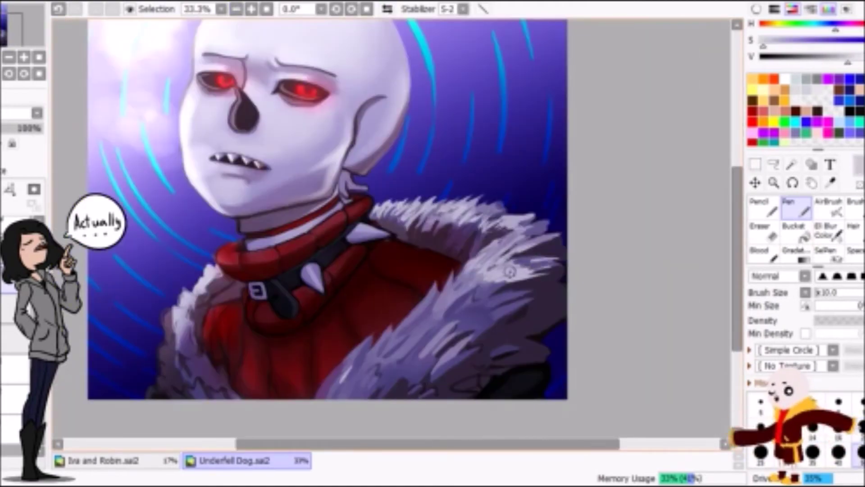
mouse_move(517, 285)
left_mouse_down()
mouse_move(550, 282)
mouse_move(504, 331)
left_mouse_up()
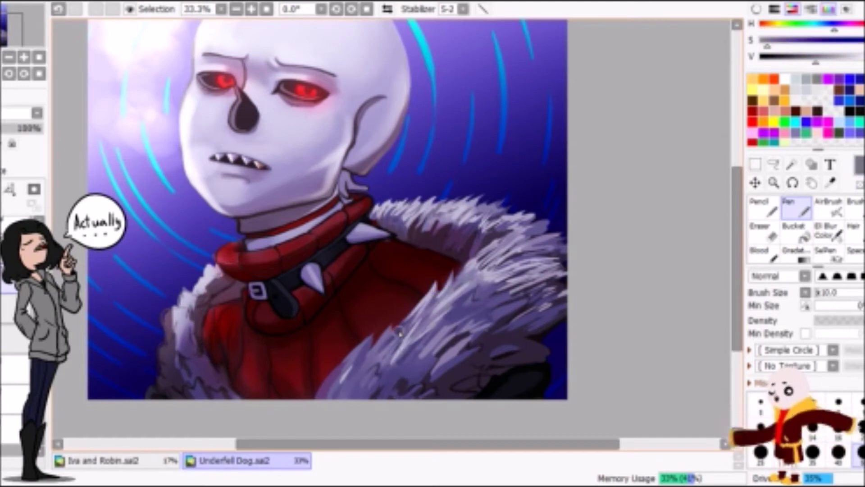
scroll(487, 288, "down", 1)
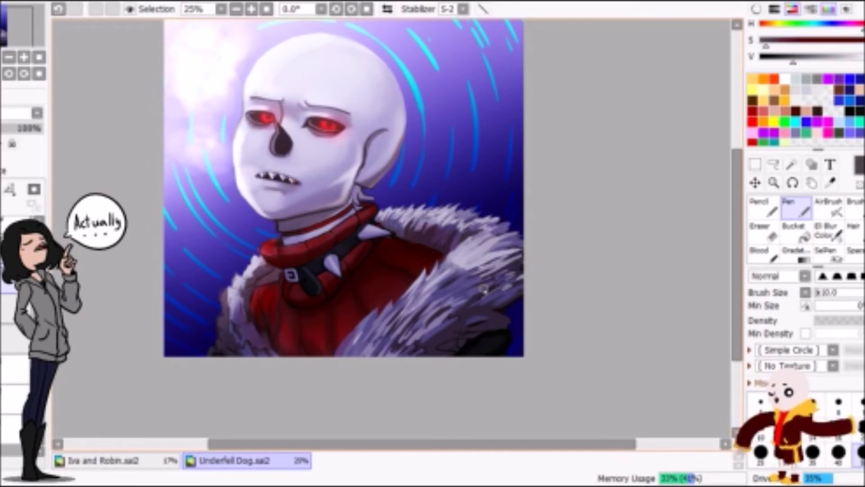
left_click_drag(446, 353, 417, 293)
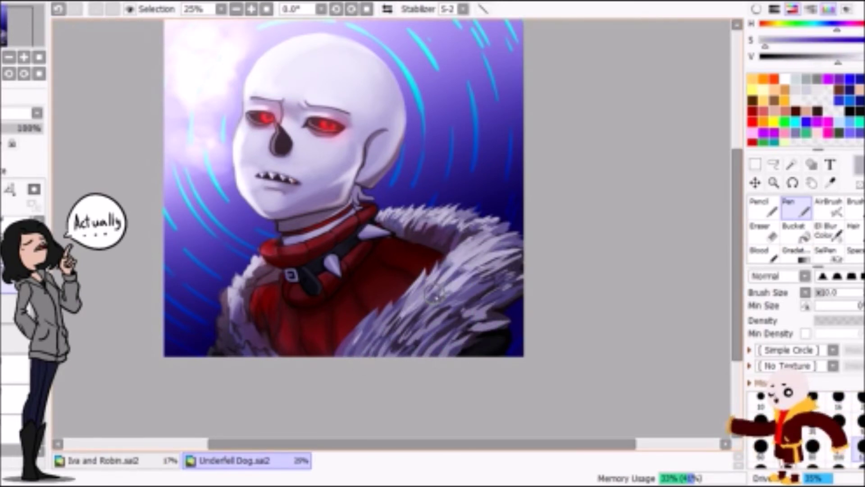
key("h")
key("h")
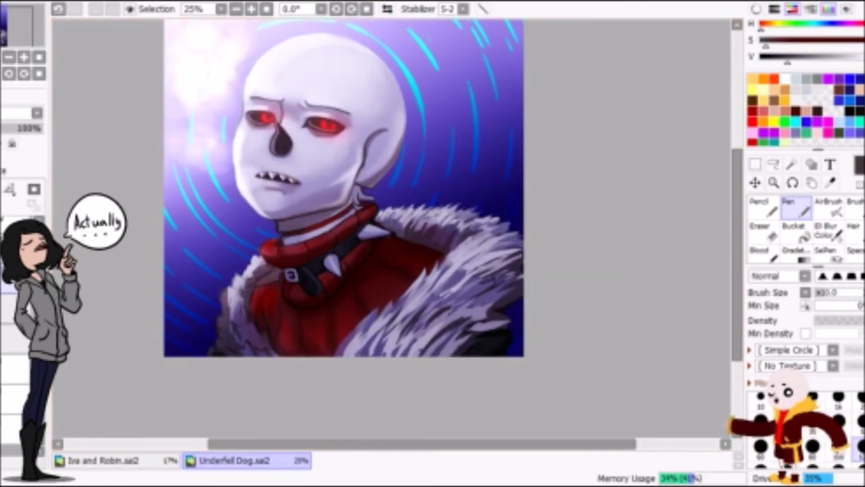
Paint jagged pale strands and dark purple shadows on the fur lapel beside the buckle.
scroll(489, 273, "up", 1)
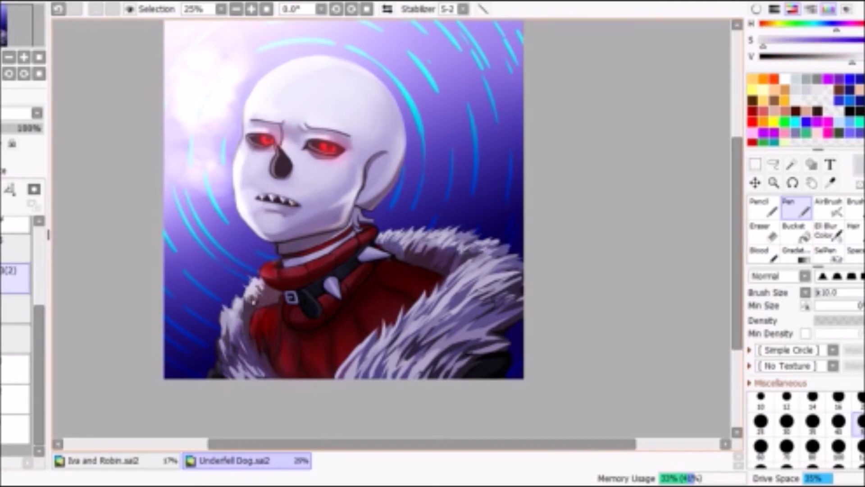
left_click_drag(234, 314, 228, 297)
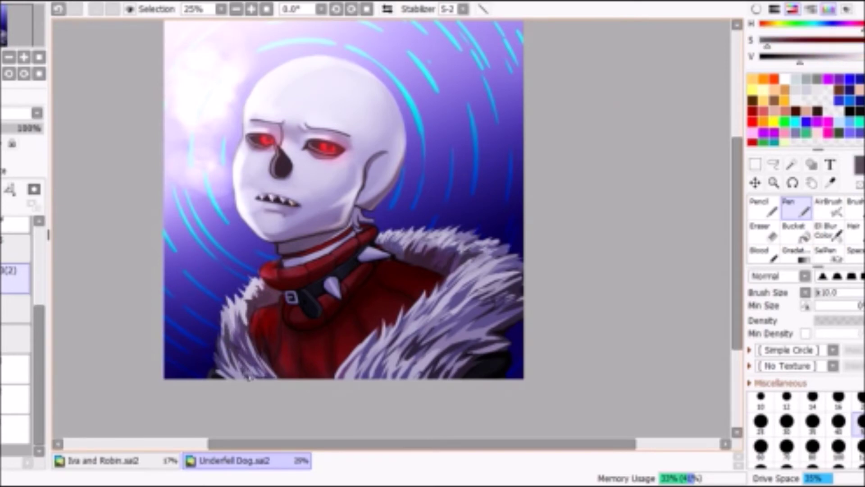
key("h")
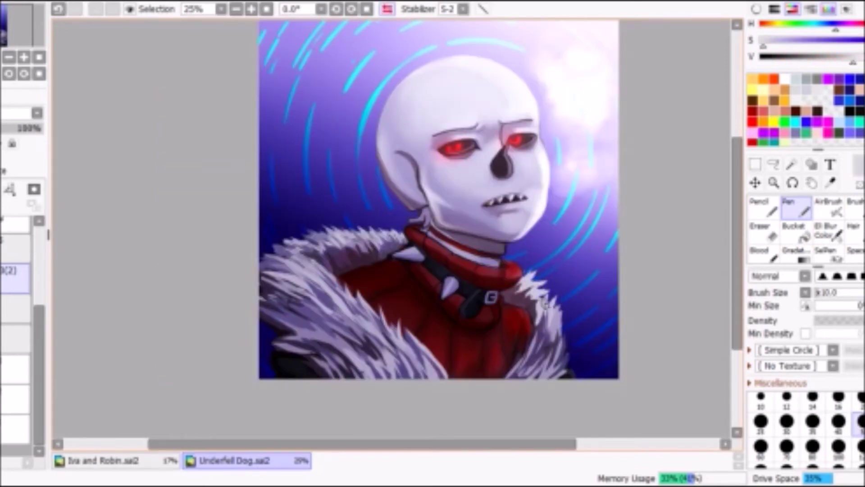
key("h")
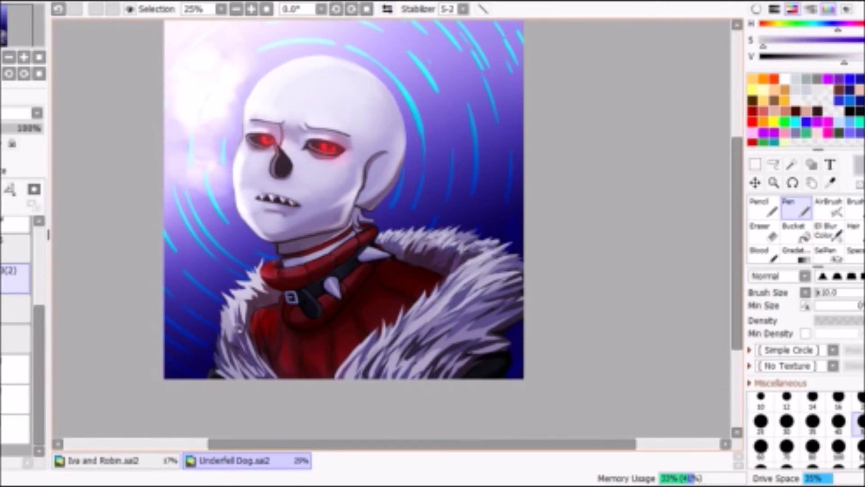
Ink the boundary between the far fur trim and the red sweater in near-black, from the far spike's tip to the lapel.
key("h")
scroll(421, 126, "up", 3)
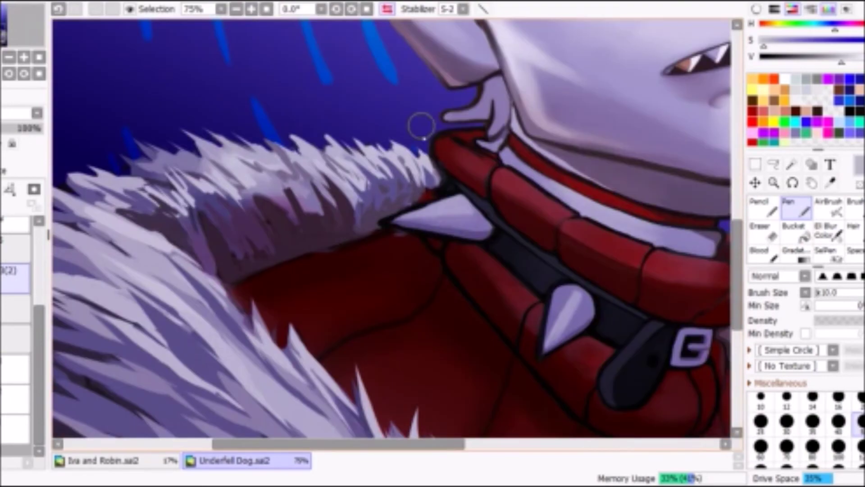
left_click(397, 233, "alt")
key("h")
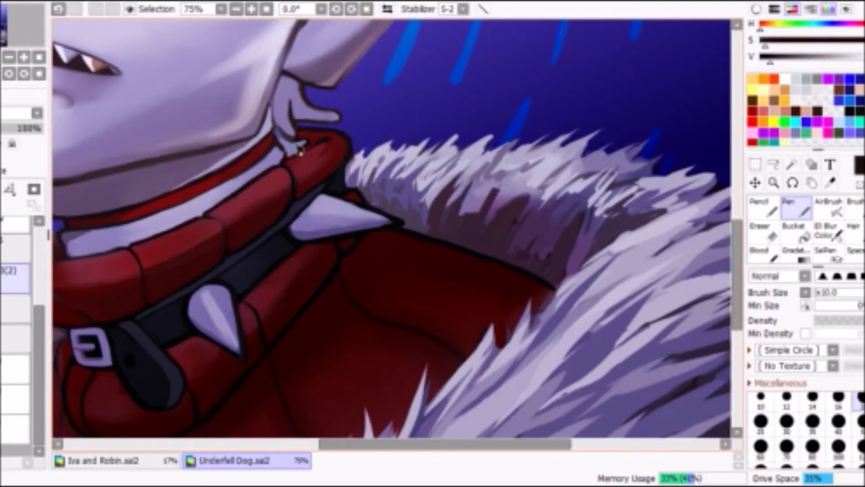
key("h")
left_click(387, 9)
Add a pale lilac spike with a black outline beside the belt buckle on a new layer and shade it.
scroll(391, 234, "down", 4)
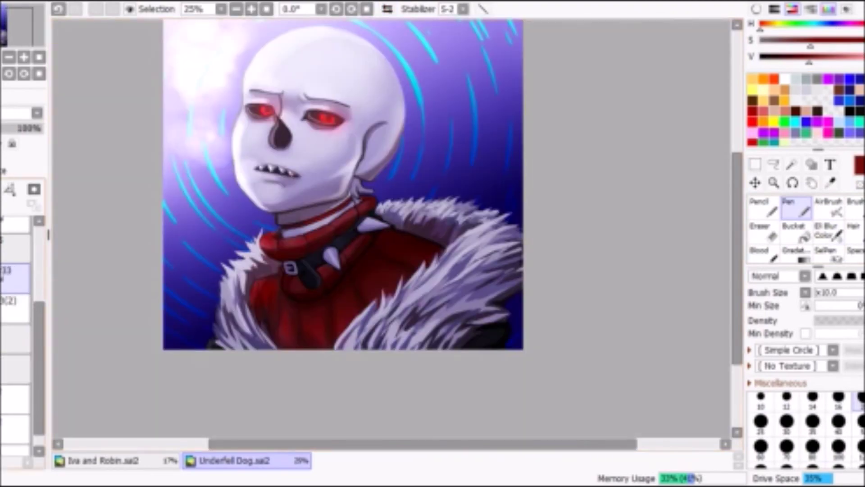
scroll(391, 234, "up", 3)
scroll(412, 435, "up", 1)
scroll(412, 435, "down", 1)
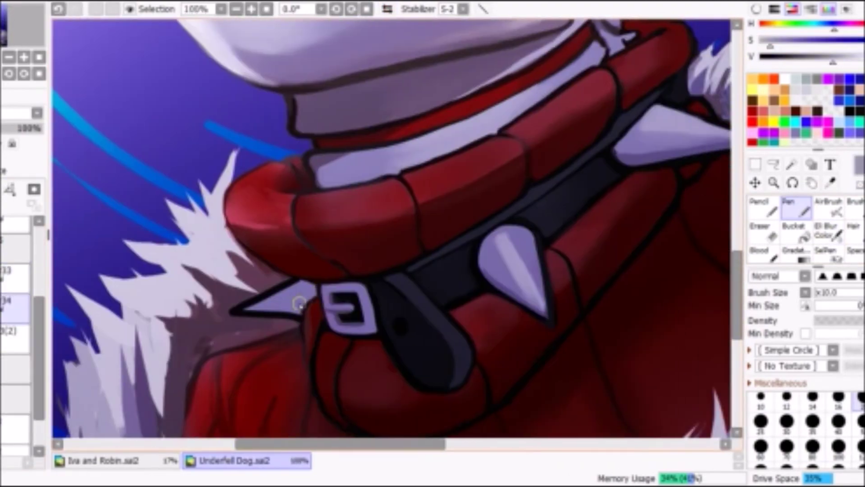
scroll(297, 315, "down", 3)
scroll(288, 315, "up", 1)
key("b")
scroll(303, 275, "up", 3)
Repaint the sweater's shoulder and folds below the new spike with the pen, using sampled reds and dark browns.
key("n")
scroll(749, 309, "down", 5)
scroll(150, 103, "up", 2)
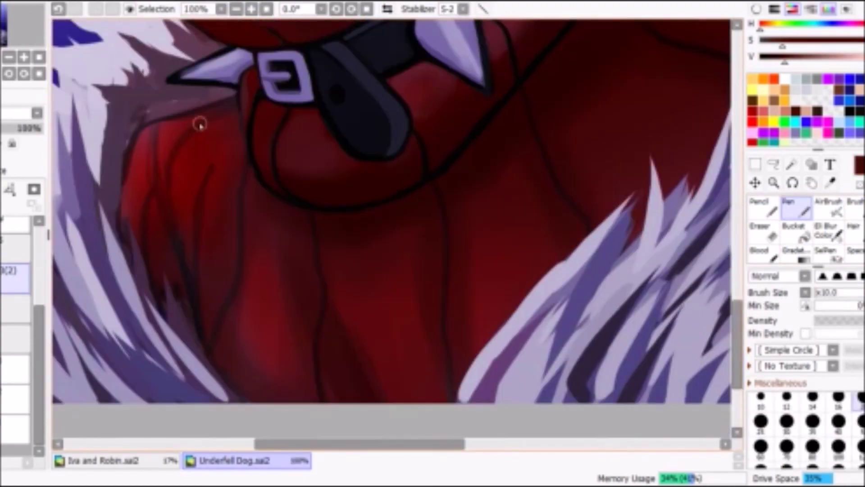
left_click(175, 257, "alt")
left_click(160, 217, "alt")
left_click(168, 189, "alt")
left_click(177, 110, "alt")
left_click(177, 110, "alt")
left_click(155, 128, "alt")
left_click(165, 162, "alt")
left_click(171, 191, "alt")
left_click(207, 179, "alt")
Reshape the back of the skull by transforming a freeform lasso selection drawn around it.
scroll(207, 179, "down", 4)
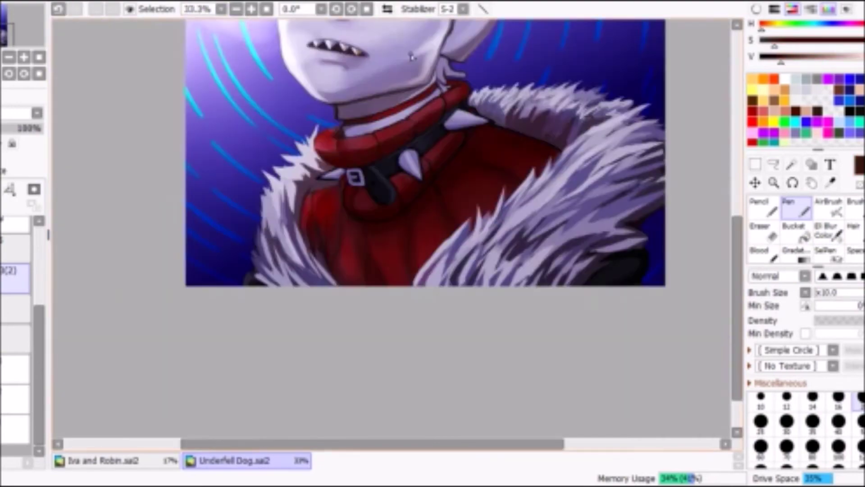
scroll(338, 428, "up", 1)
key("l")
left_click_drag(252, 130, 255, 200)
key("ctrl+t")
left_click(336, 9)
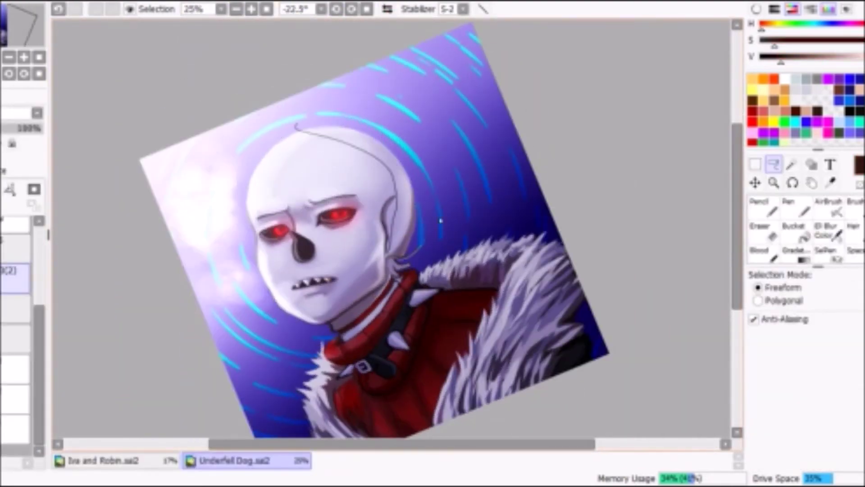
key("Home")
left_click_drag(386, 106, 377, 245)
key("Escape")
key("ctrl+t")
key("h")
key("Return")
key("h")
Brighten the pale glow cloud in front of the face with white and carve rounded lilac gaps into it.
key("e")
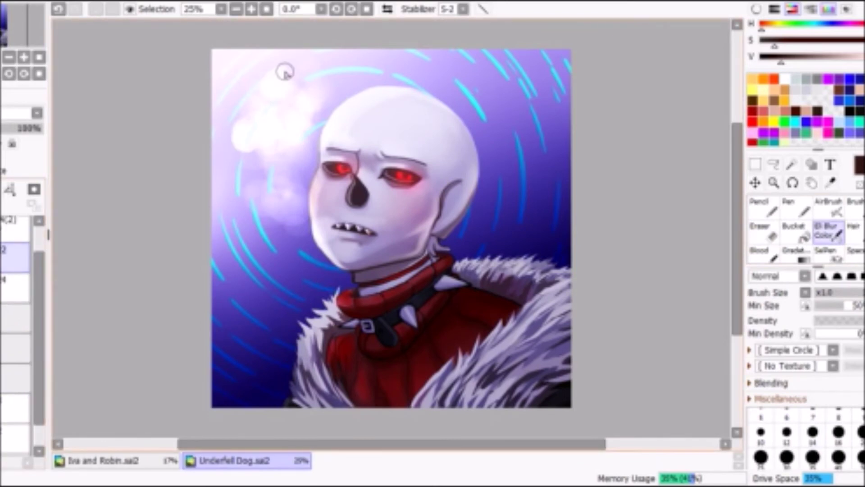
key("h")
left_click(547, 96, "alt")
key("h")
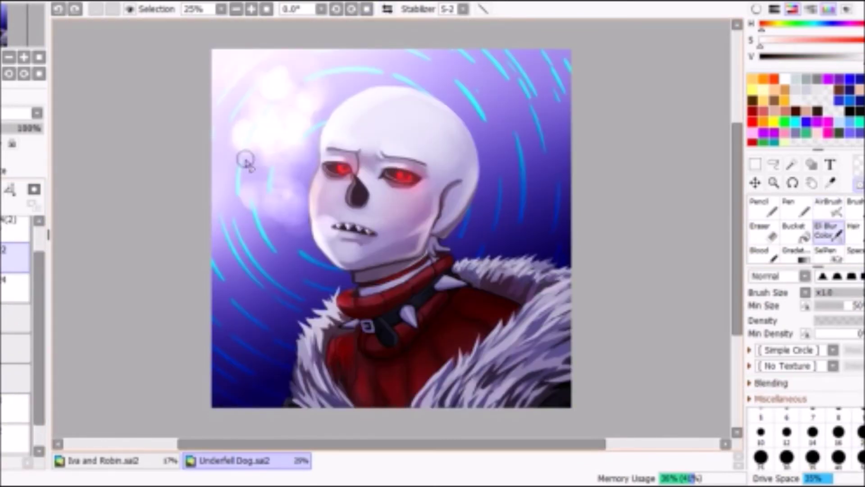
key("h")
key("h")
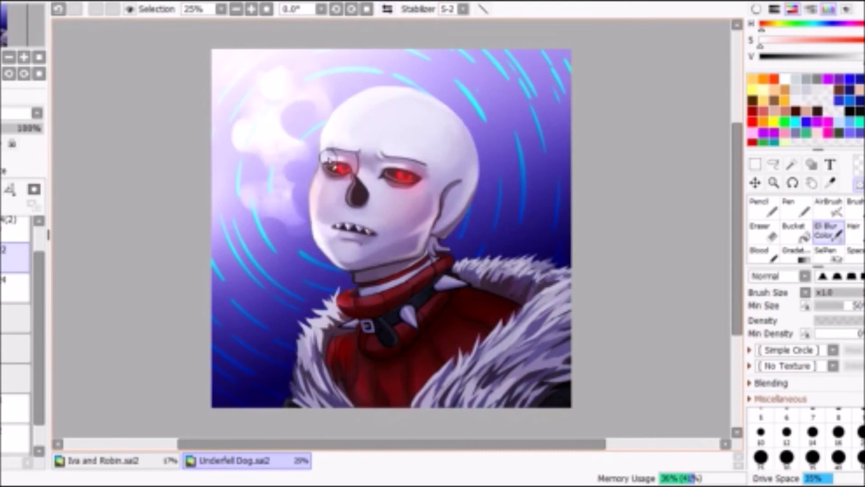
key("h")
Touch up the skull's ear line with the pen and airbrush very pale lilac light over the head.
scroll(219, 251, "down", 1)
scroll(329, 93, "up", 3)
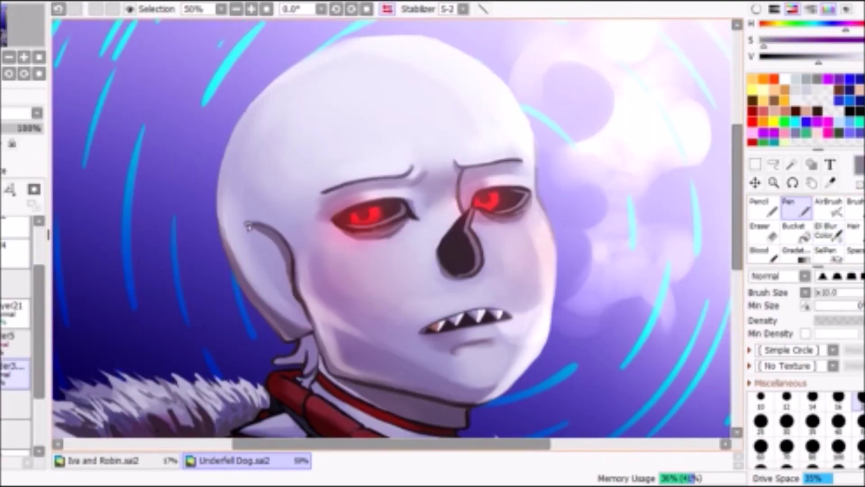
key("e")
scroll(330, 93, "down", 1)
left_click(828, 207)
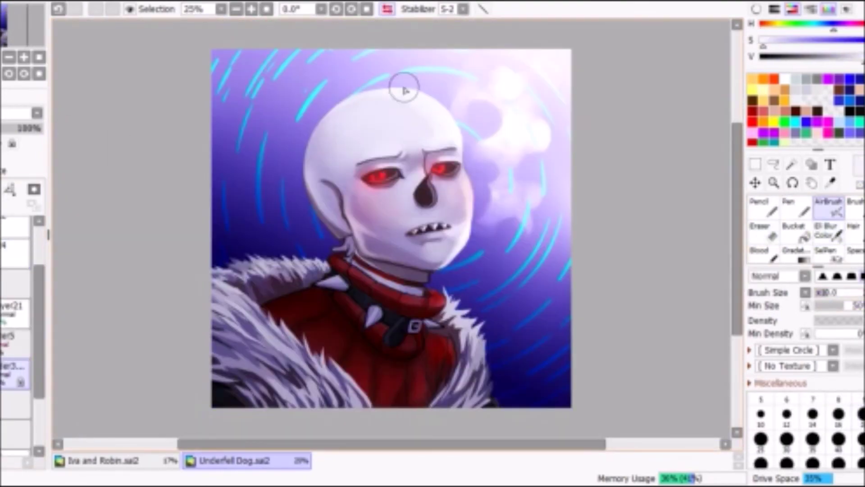
key("h")
key("l")
key("h")
key("h")
key("h")
Retouch the dark outline between the nose cavity and the inner eye with the pen.
scroll(409, 129, "up", 2)
key("n")
key("h")
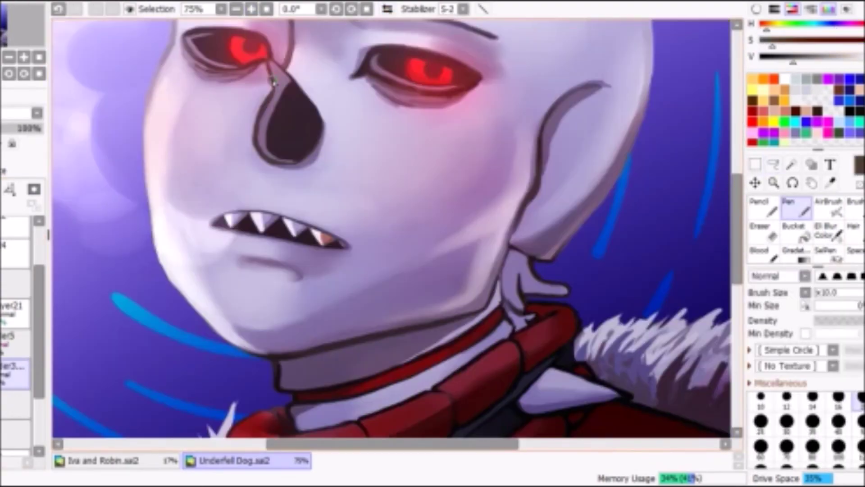
scroll(272, 80, "down", 2)
key("h")
key("h")
key("h")
key("h")
Airbrush deeper shadows and soft light patches over the sweater, collar and fur on a new light-blending layer.
left_click(828, 206)
left_click(421, 405, "alt")
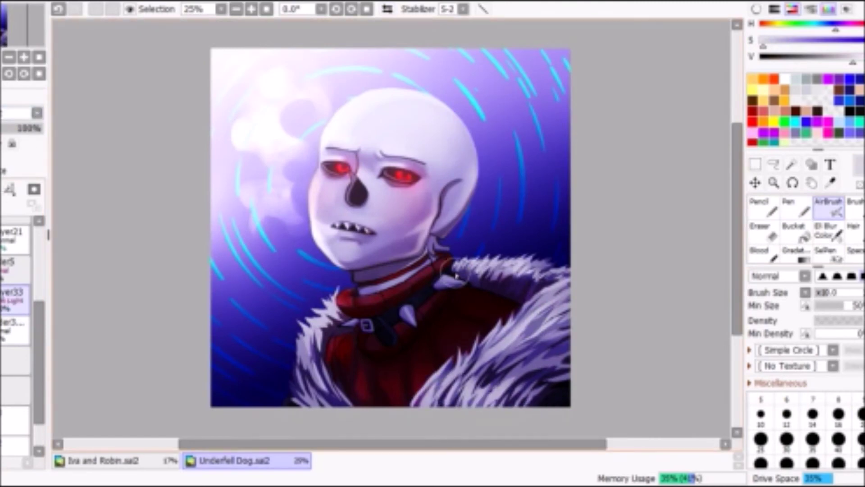
left_click_drag(493, 261, 549, 310)
left_click_drag(360, 307, 297, 369)
key("h")
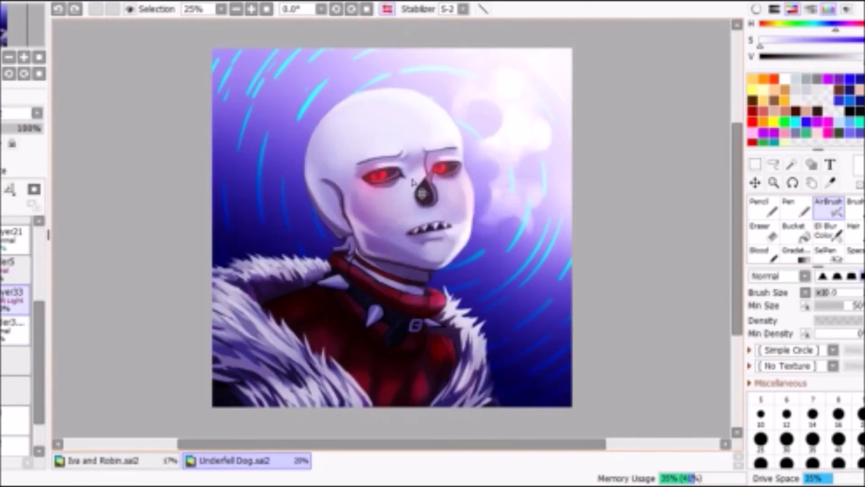
key("h")
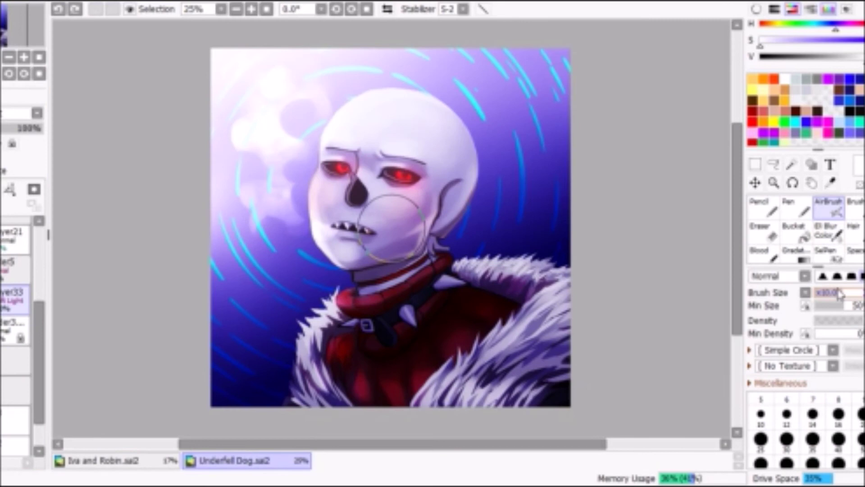
key("h")
key("h")
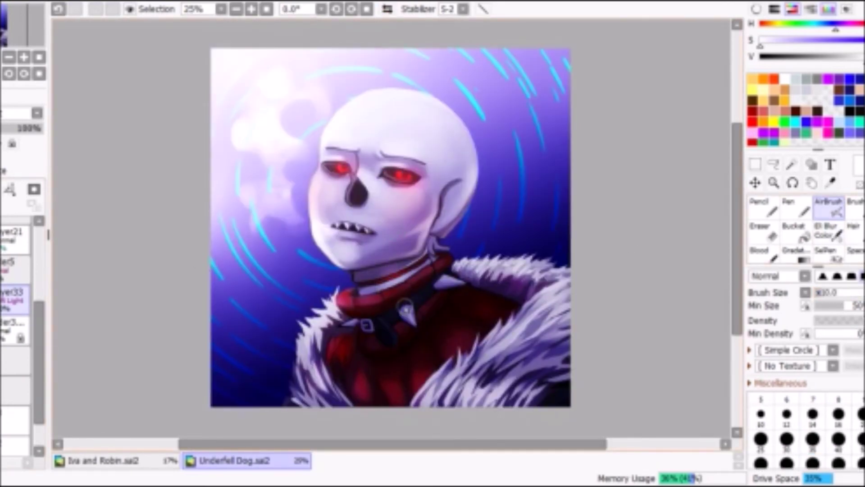
key("h")
key("h")
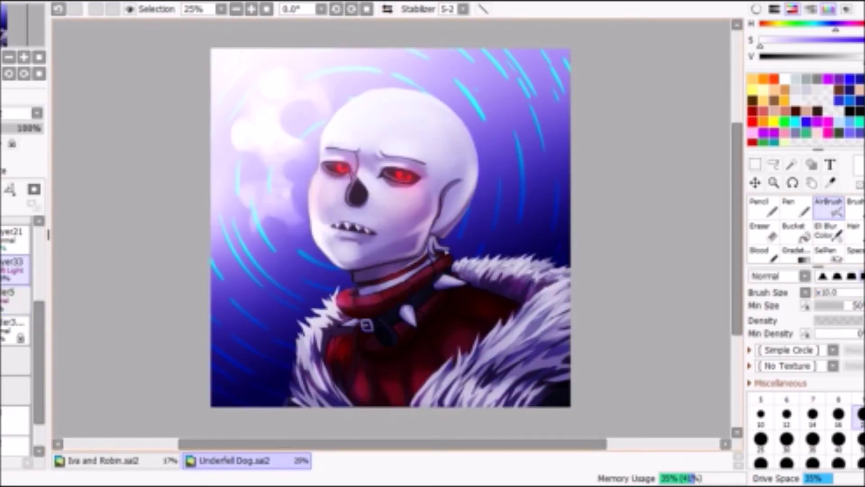
Refine the small lilac neck bones behind the jaw with the pen where they meet the red collar.
key("ctrl+plus")
key("ctrl+minus")
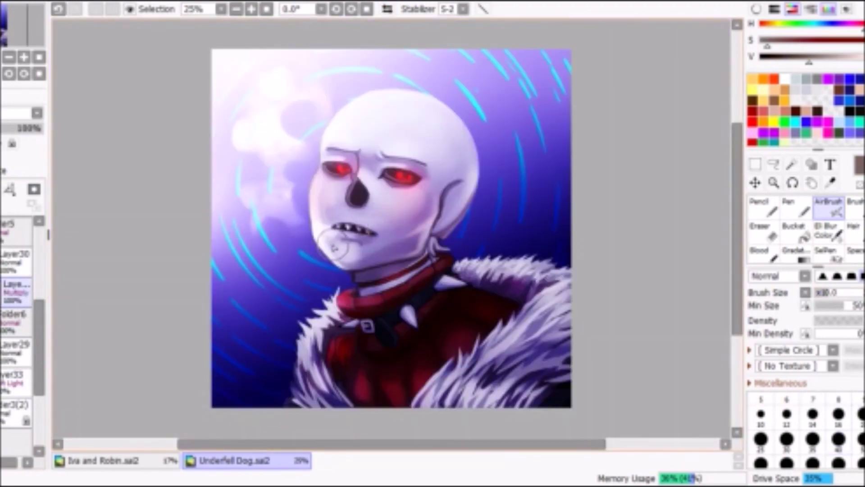
key("h")
key("ctrl+plus")
key("ctrl+plus")
key("n")
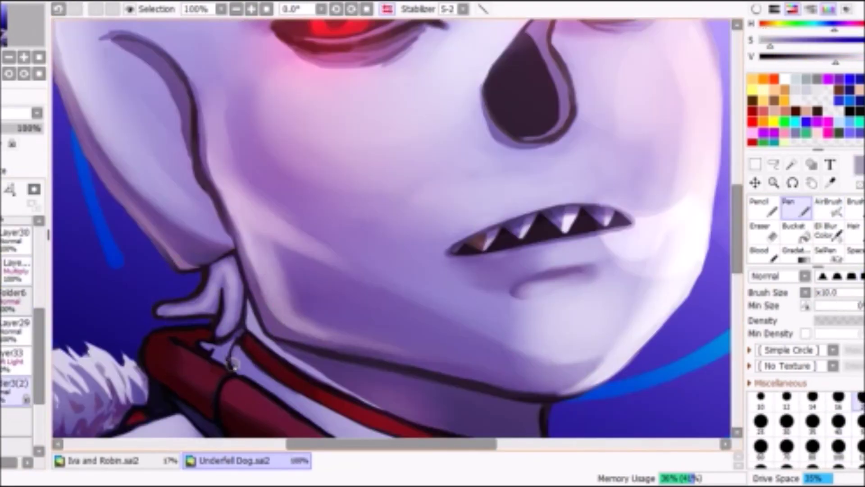
key("ctrl+minus")
key("ctrl+minus")
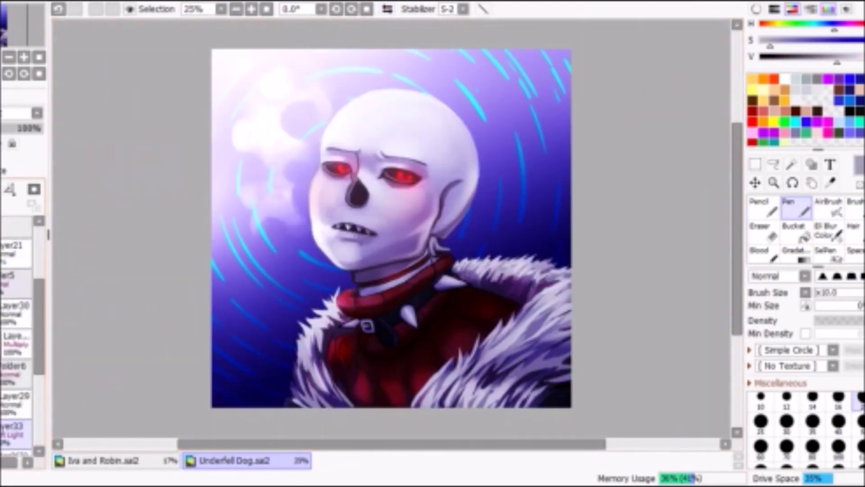
Deepen the figure's contrast with a new shading layer, using the airbrush and 70% layer opacity.
key("h")
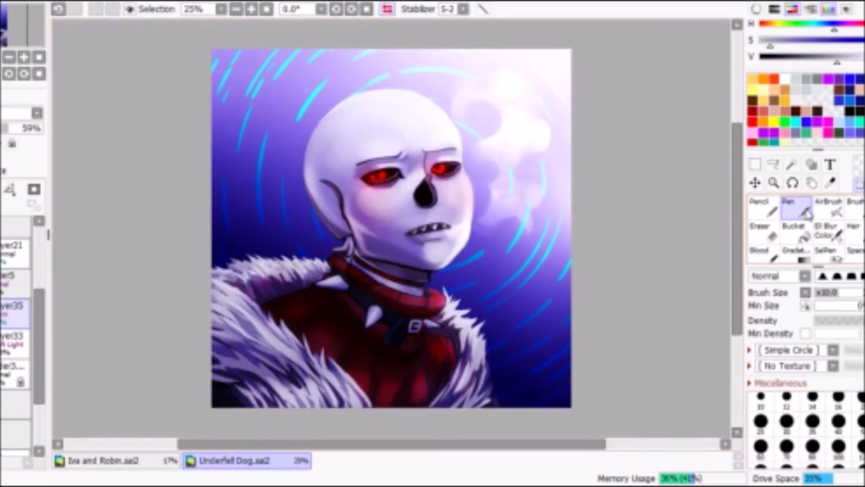
key("h")
left_click(829, 210)
key("h")
key("ctrl+minus")
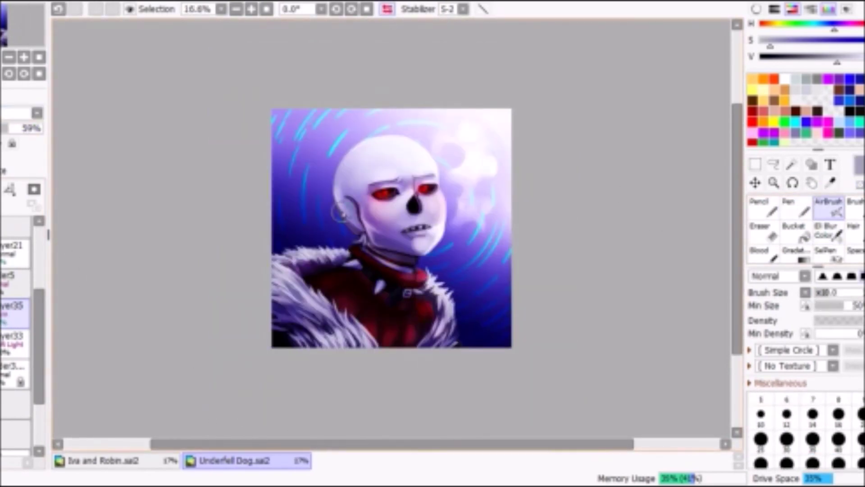
key("b")
key("h")
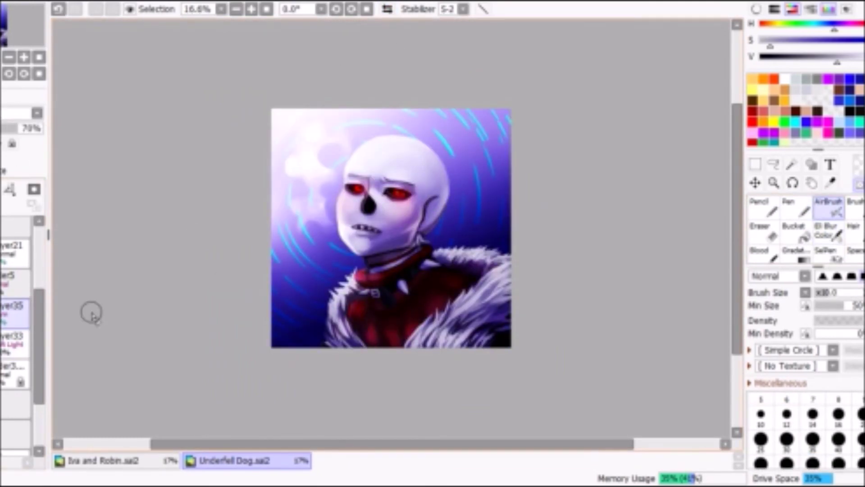
Adjust the upper face area with a Deform transform while the canvas is rotated.
key("Delete")
key("Delete")
key("ctrl+plus")
key("ctrl+t")
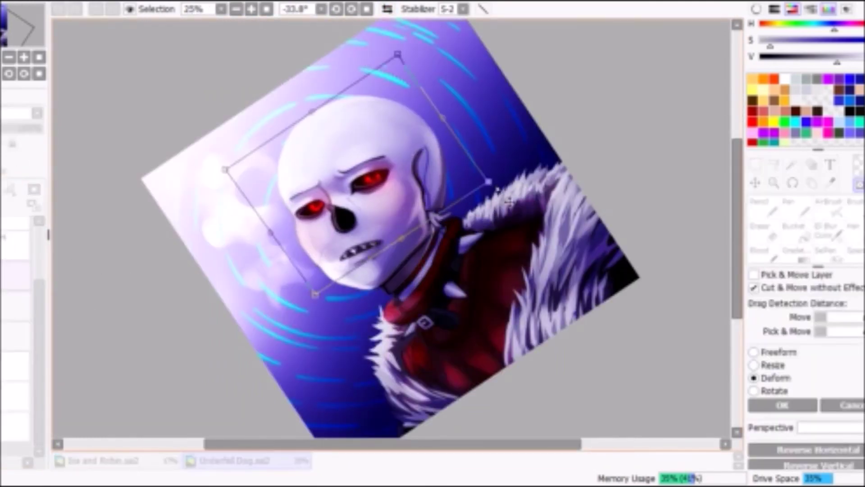
key("Home")
key("Return")
Blend the lilac shading on the cheek, jaw and ear with the El Blur Color brush.
key("b")
key("ctrl+plus")
key("ctrl+plus")
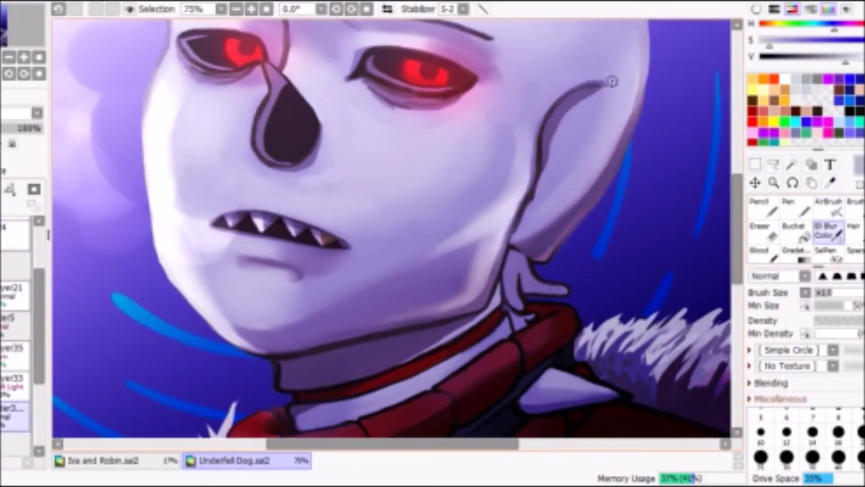
key("ctrl+minus")
key("ctrl+minus")
key("e")
key("b")
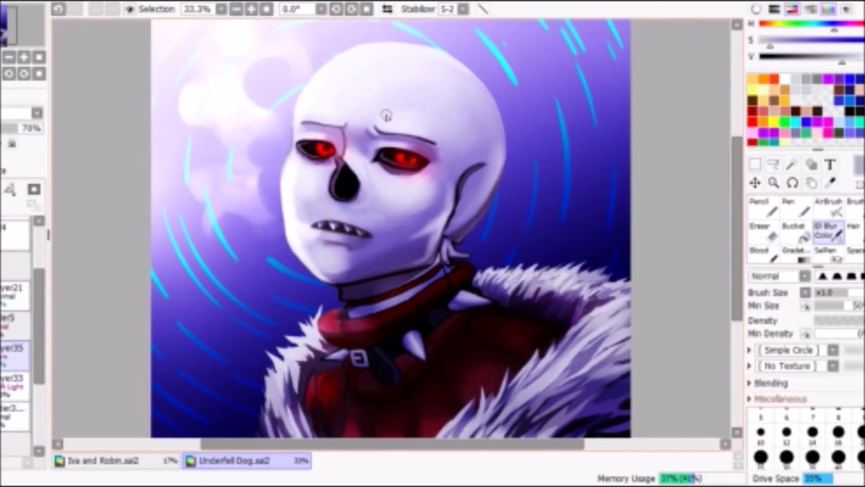
Even out the pale highlights and lilac shadows across the skull and brow with the El Blur Color brush and airbrush.
key("h")
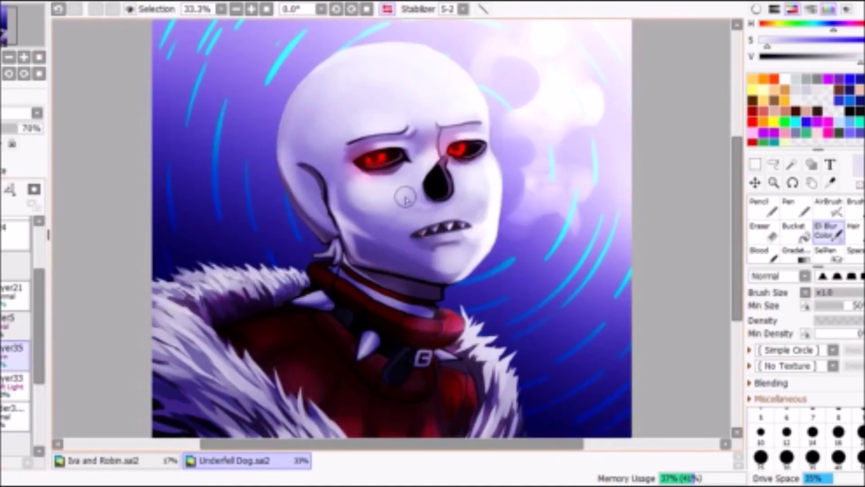
key("h")
key("ctrl+minus")
key("h")
key("h")
key("e")
key("h")
key("h")
key("a")
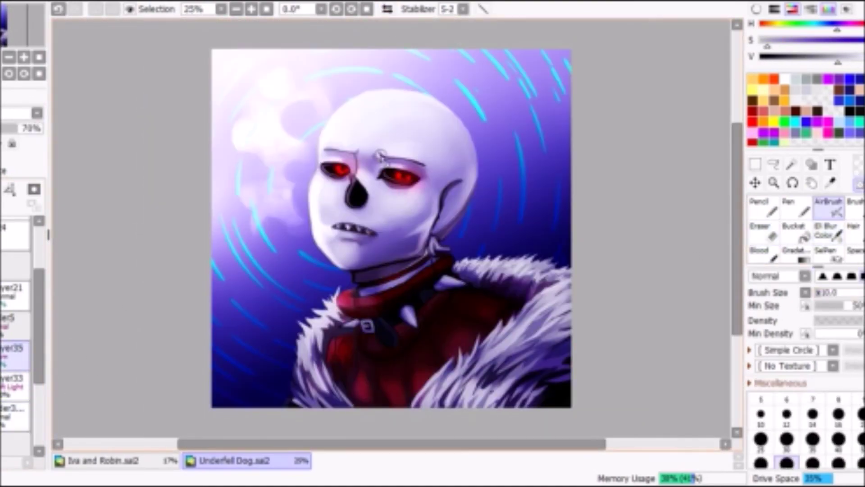
key("h")
key("h")
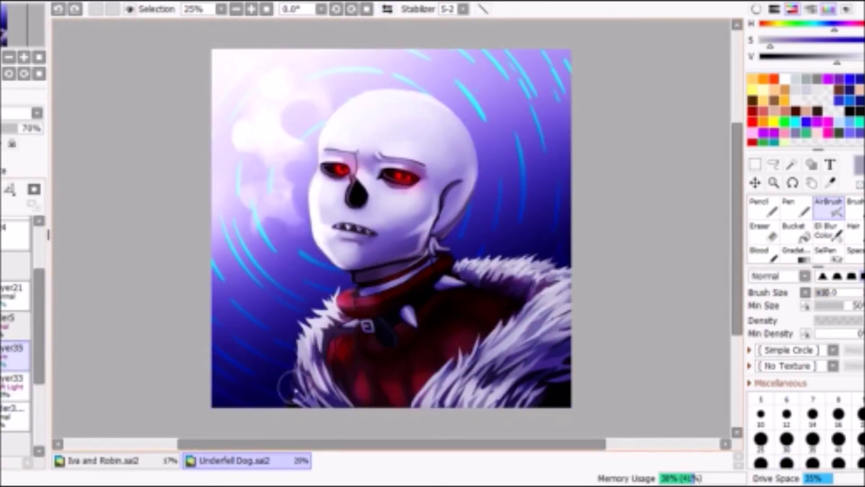
Airbrush a red blush onto the cheeks, soften it with El Blur Color and set its layer opacity to 47%.
left_click_drag(397, 194, 415, 212)
key("h")
key("b")
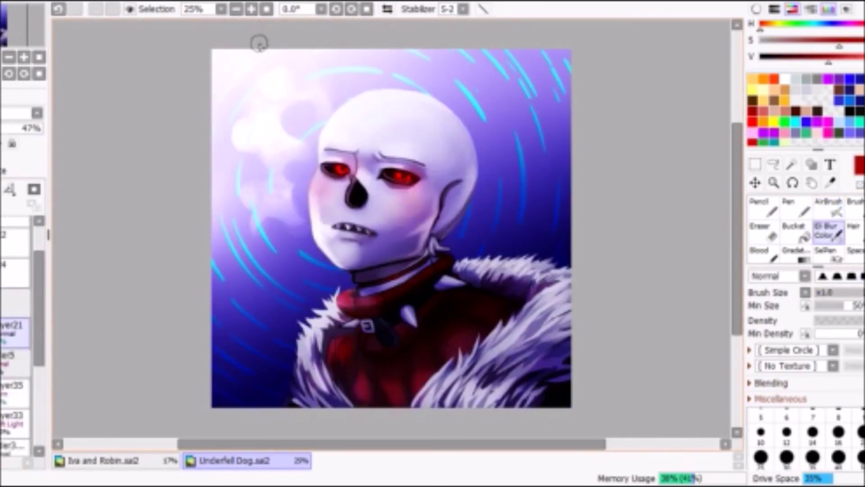
Paint brighter white puffs into the background glow with the Smoke brush.
key("h")
key("h")
key("s")
key("h")
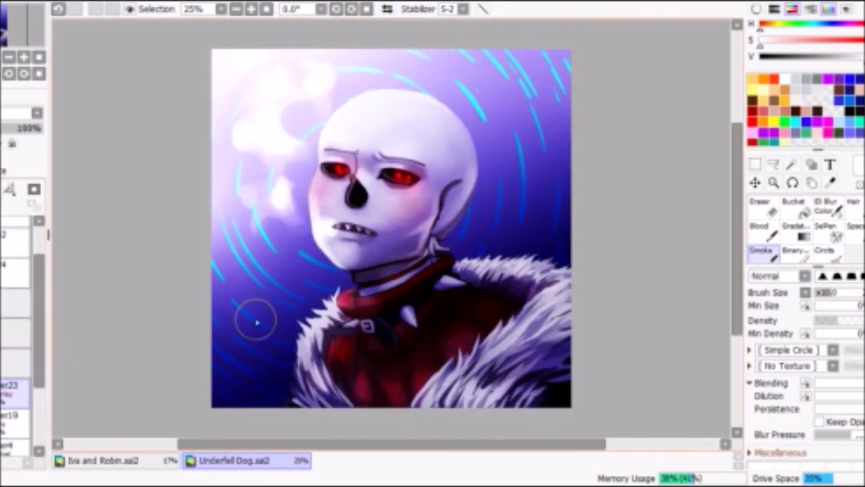
Replace the loose cyan background streaks with turquoise pen arcs drawn along a concentric circle ruler around the head.
scroll(386, 222, "down", 1)
key("n")
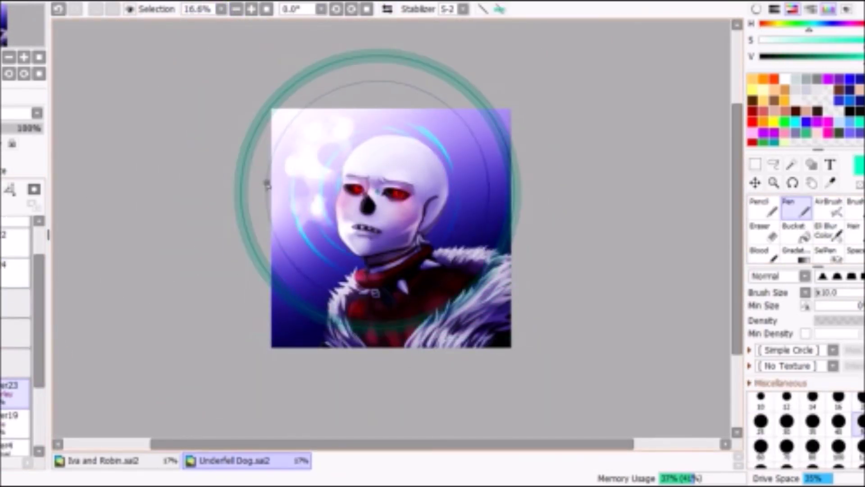
left_click(391, 10)
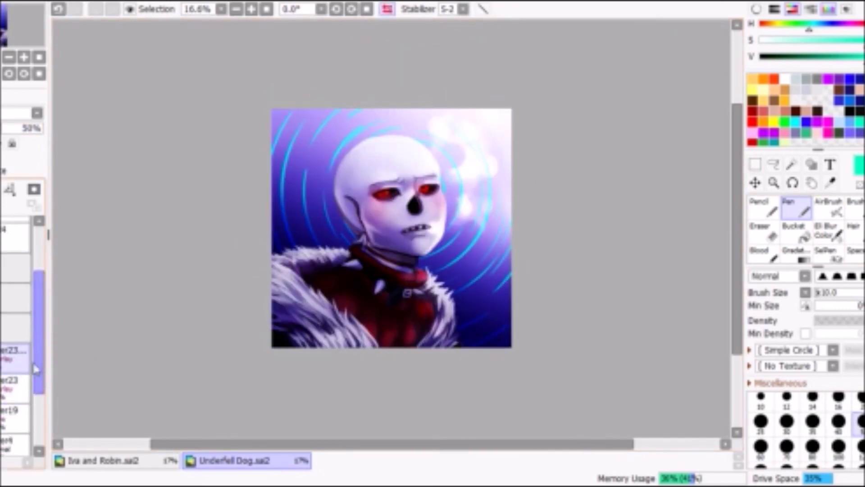
key("a")
key("h")
Rework the turquoise rings behind the head with further ruler-guided pen arcs and eraser trimming.
key("n")
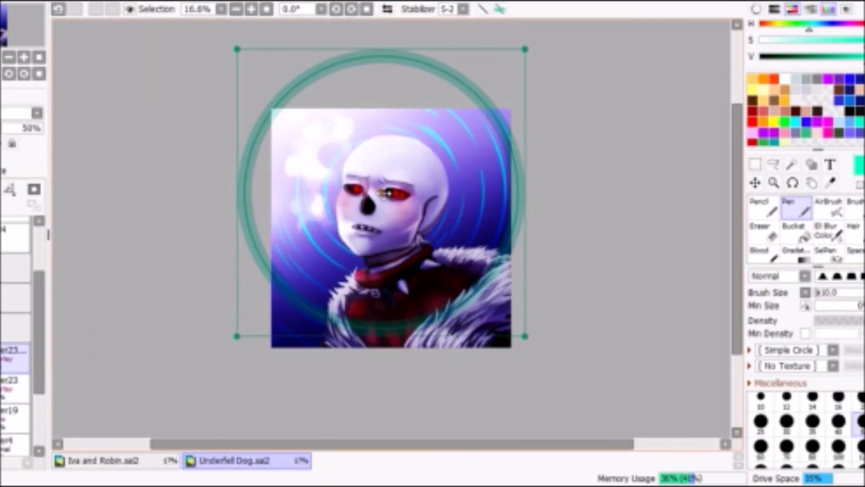
key("ctrl+z")
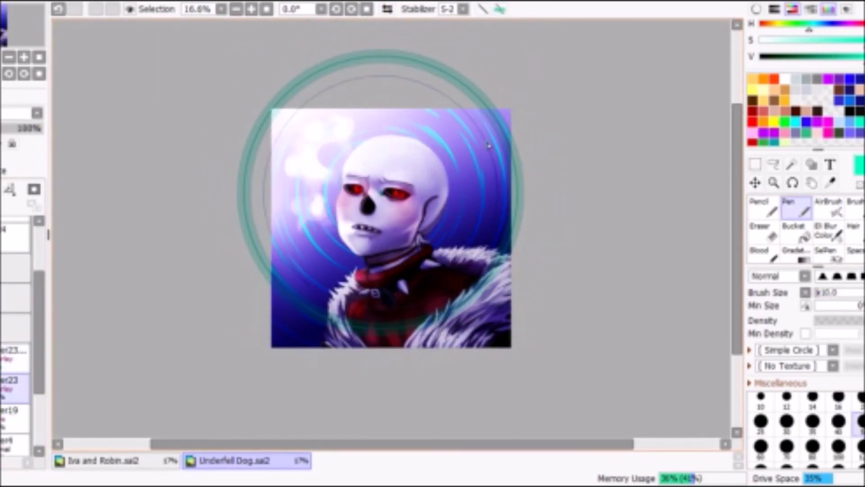
key("e")
key("n")
key("ctrl+y")
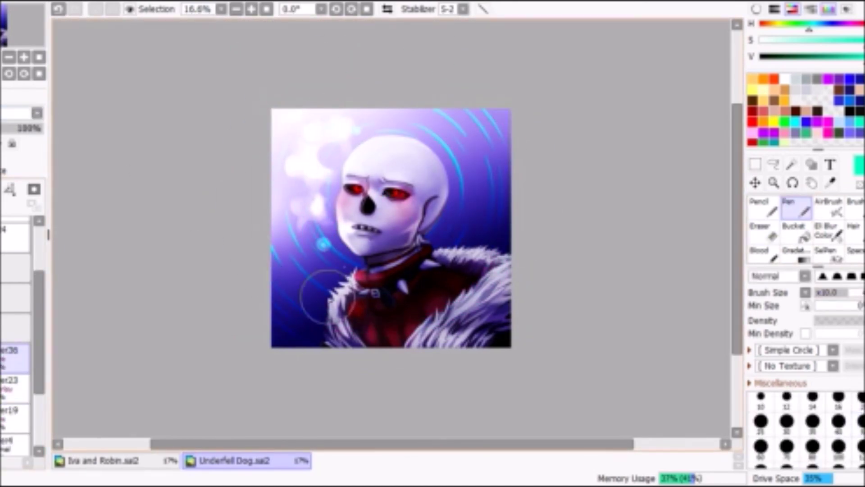
Scatter glowing cyan dots of varied sizes among the background arcs on a new layer with stabilizer 0.
scroll(391, 138, "up", 2)
scroll(348, 130, "up", 2)
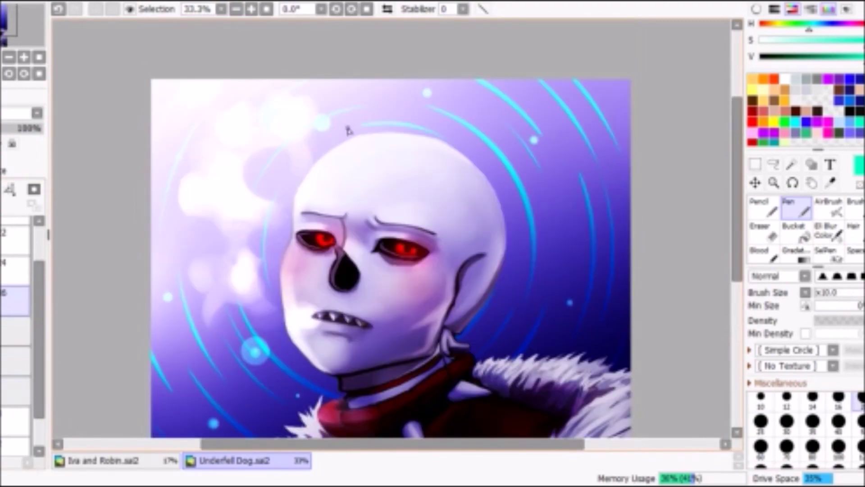
scroll(289, 246, "down", 4)
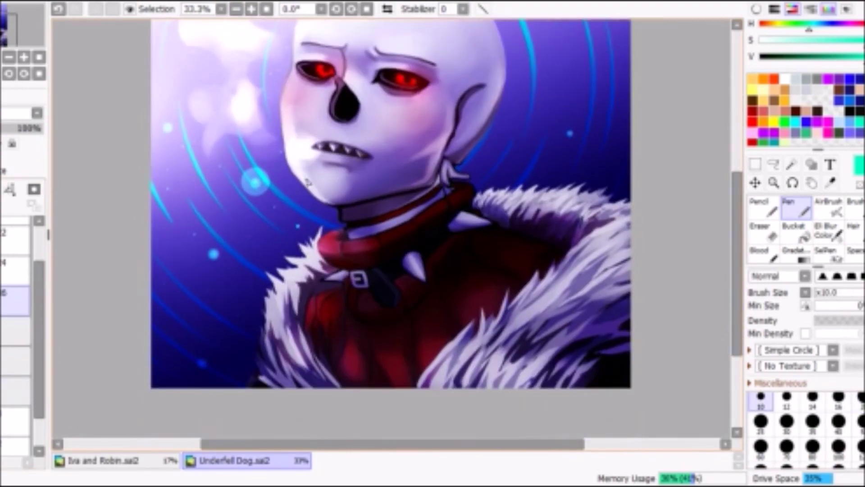
scroll(622, 248, "up", 4)
scroll(251, 43, "down", 1)
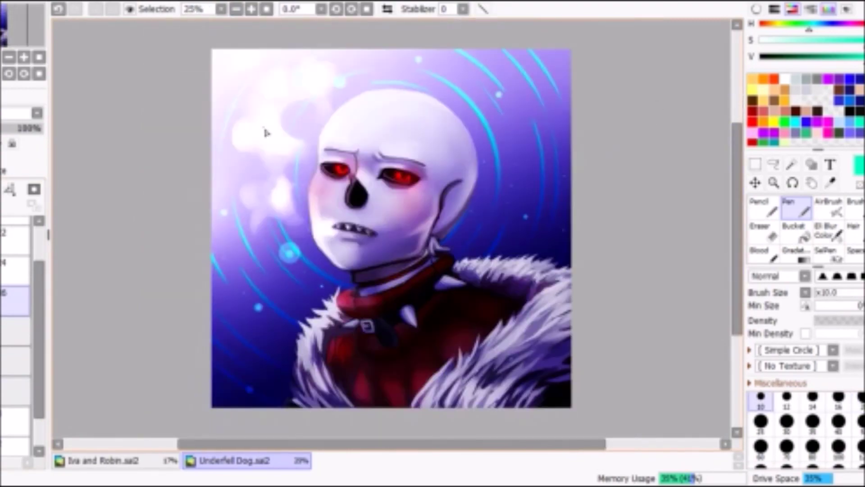
Paint a stronger red glow and small white highlights into both eyes on separate layers.
key("ctrl+j")
right_click(408, 183)
key("v")
key("n")
left_click(829, 208)
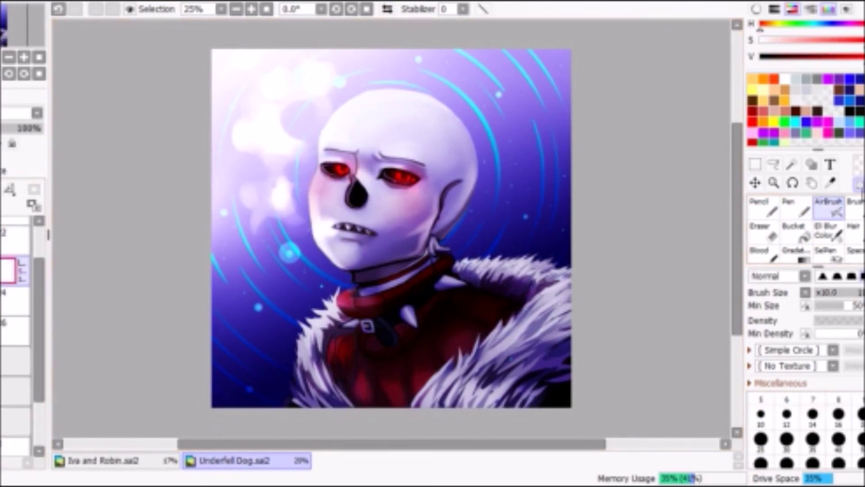
scroll(391, 177, "up", 3)
key("n")
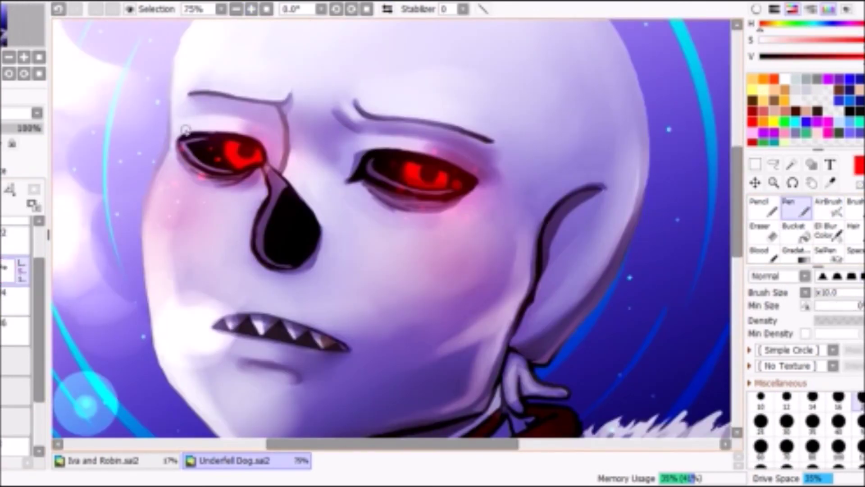
left_click_drag(410, 280, 406, 177)
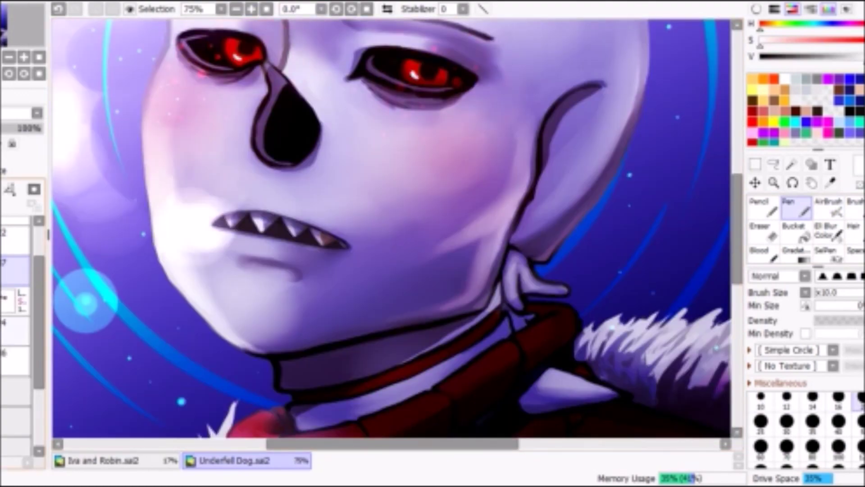
Touch up the shading and dark outline around the jaw and ear in sampled colours with the El Blur Color brush and Pen, using the mirrored view.
key("h")
scroll(229, 147, "down", 3)
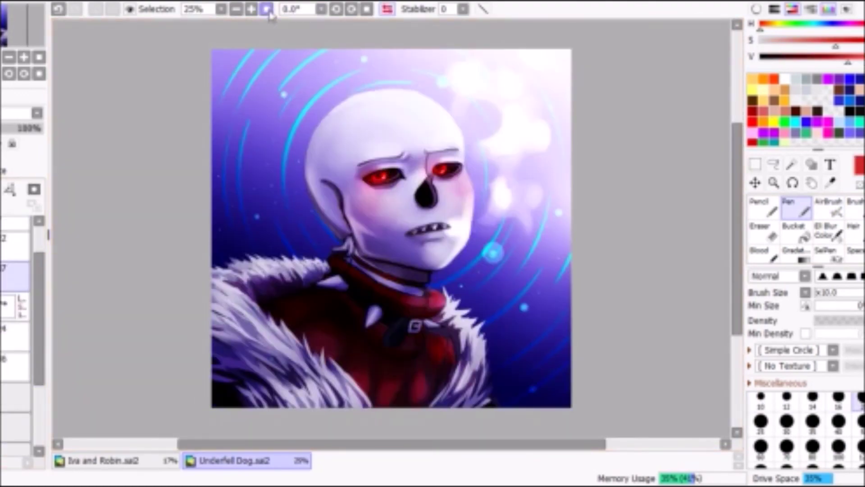
scroll(228, 147, "up", 3)
key("b")
left_click(245, 185, "alt")
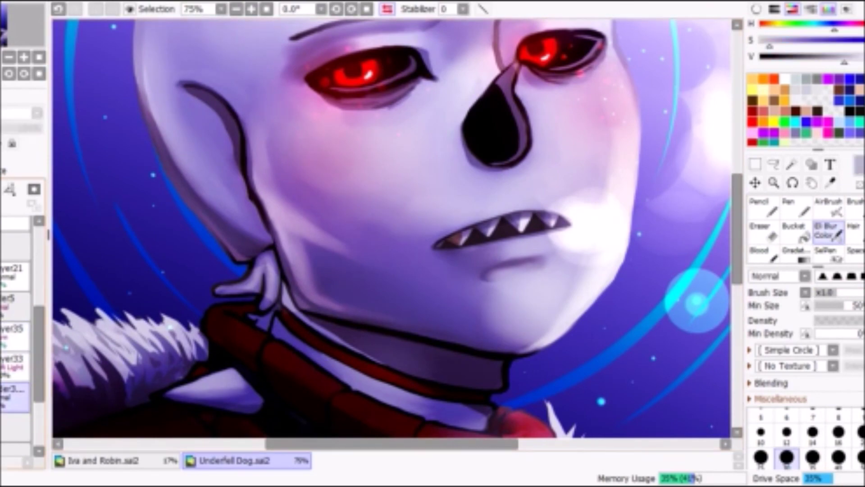
key("n")
left_click(254, 205, "alt")
scroll(253, 203, "down", 1)
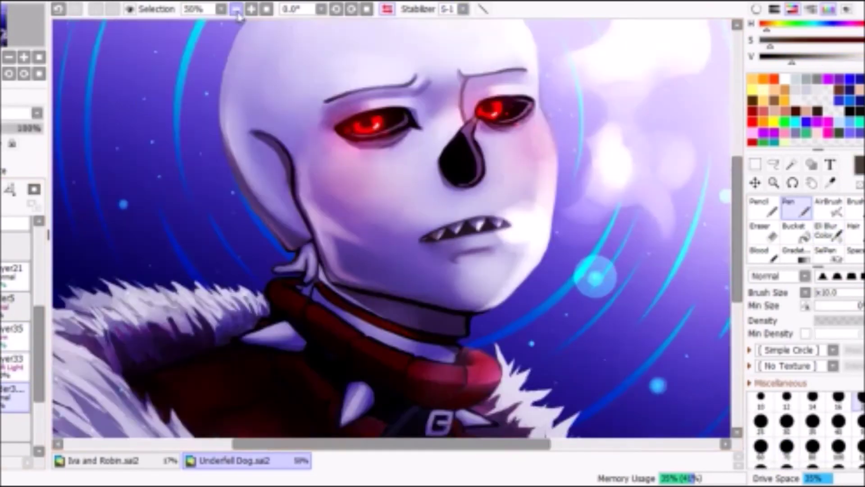
key("h")
key("h")
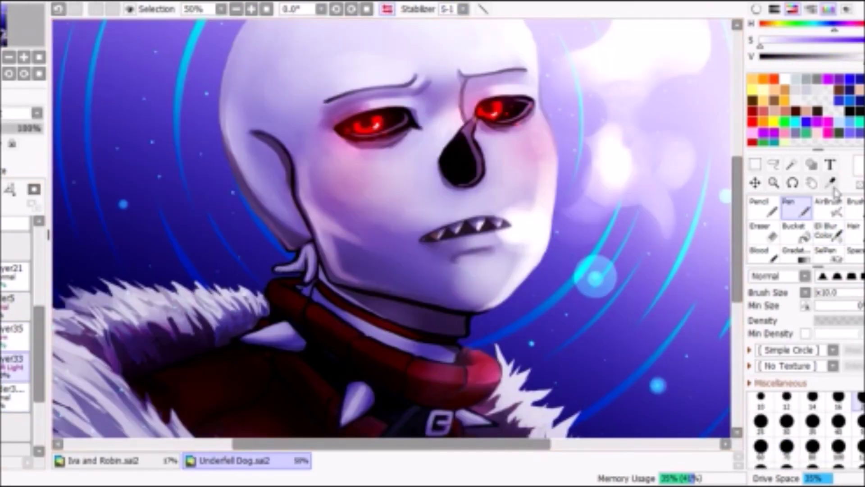
Refine the red collar and neck area with sampled colours, the Eraser and the El Blur Color brush, then restore the unmirrored view.
key("h")
scroll(357, 62, "down", 3)
scroll(450, 181, "up", 5)
left_click(304, 381, "alt")
left_click(263, 351, "alt")
key("h")
scroll(631, 210, "down", 1)
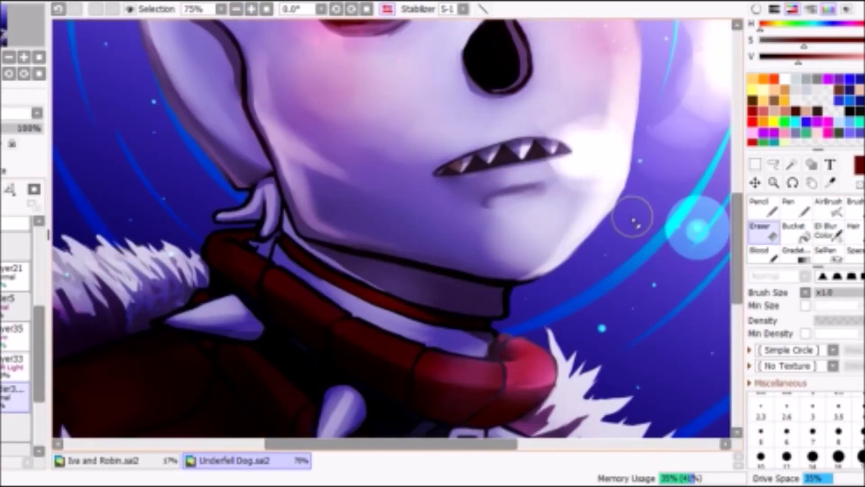
left_click(827, 232)
scroll(265, 68, "down", 2)
key("h")
key("h")
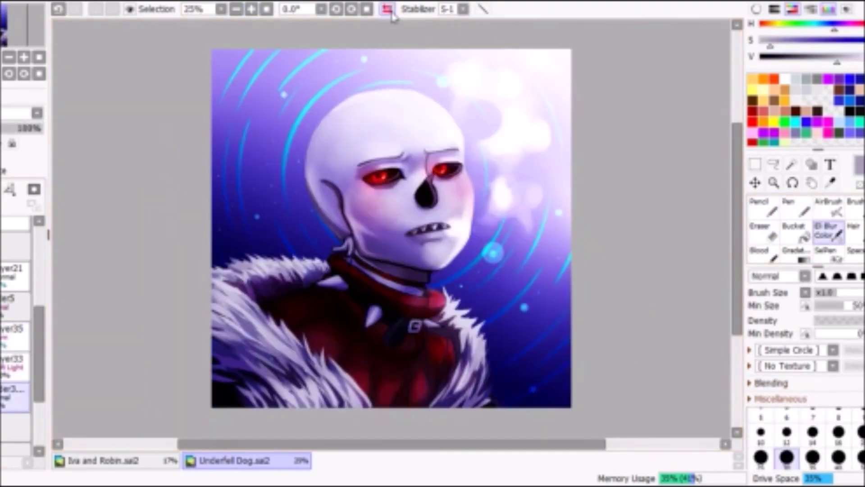
scroll(36, 273, "up", 3)
scroll(36, 273, "up", 2)
key("h")
Add the artist's signature as Anime Ace text and place it in the picture's lower-left corner.
left_click(830, 164)
left_click(361, 360)
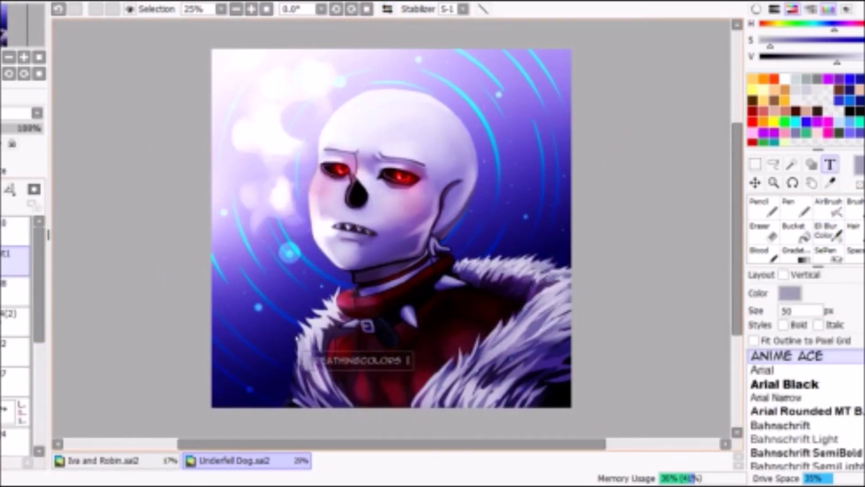
left_click_drag(360, 361, 311, 397)
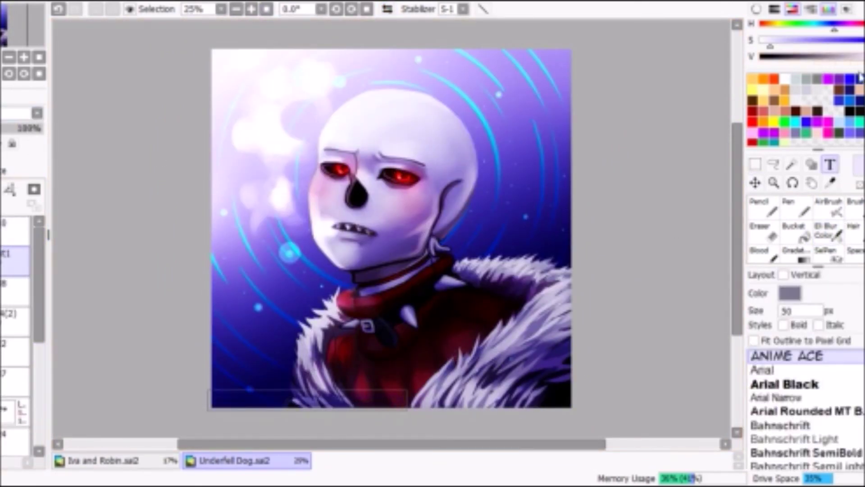
key("ctrl")
scroll(167, 280, "down", 1)
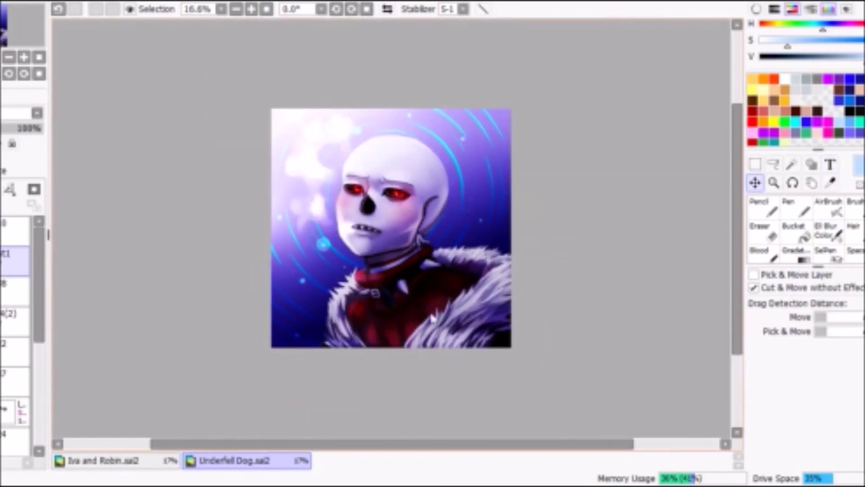